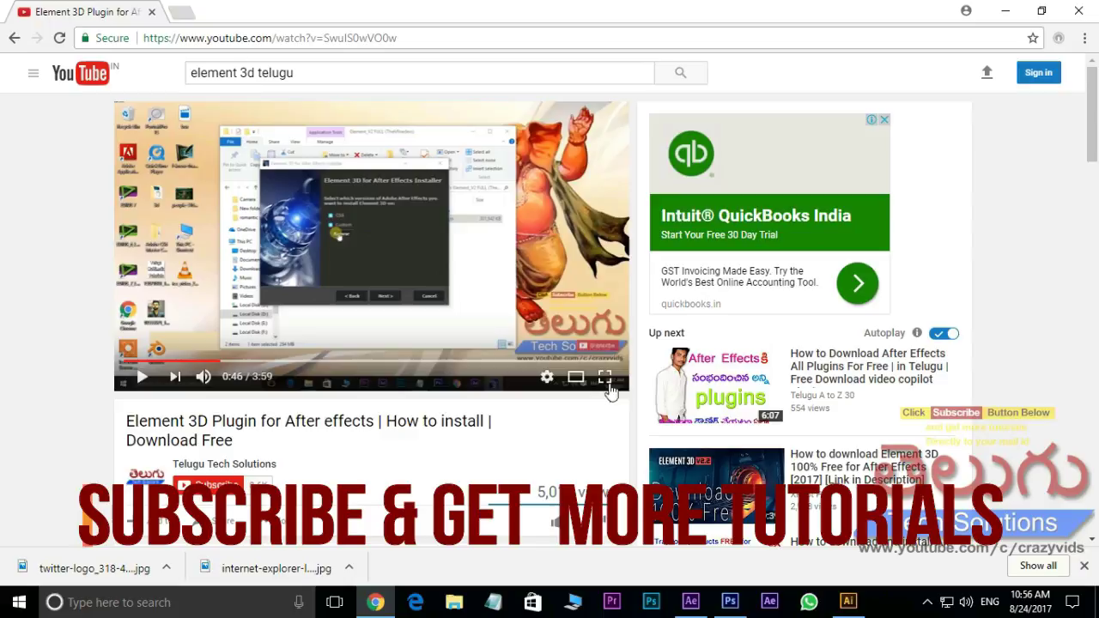
# Bring up the YouTube tutorial on installing the Element 3D plugin in Chrome
pyautogui.moveTo(610, 351)
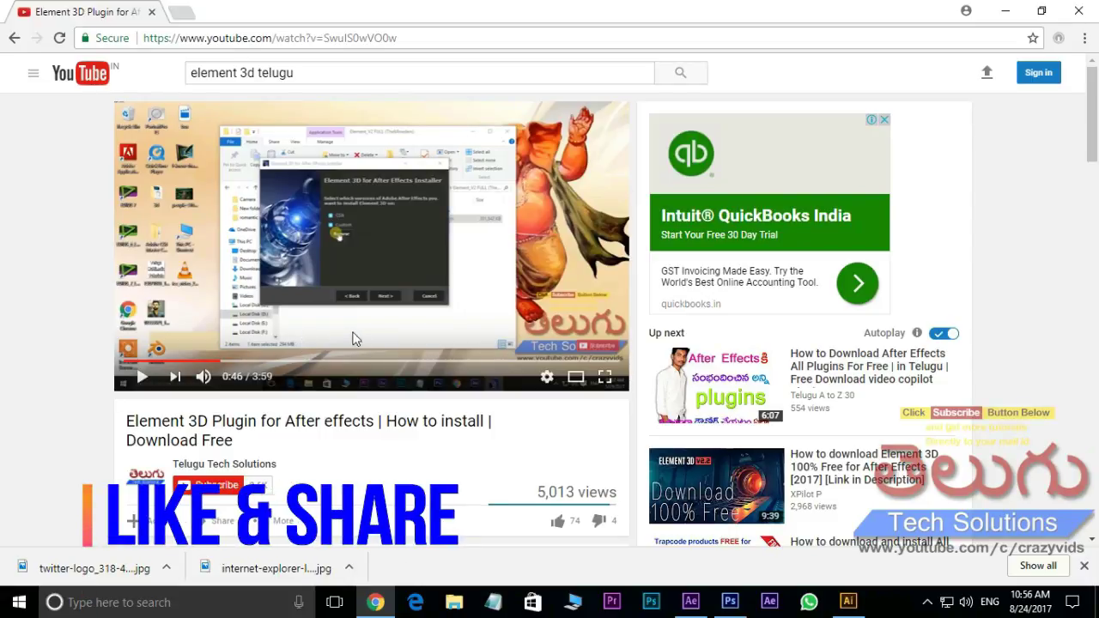
# Open the Element 3D video's share options with its short link, then return to After Effects
pyautogui.scroll(-1, 548, 464)
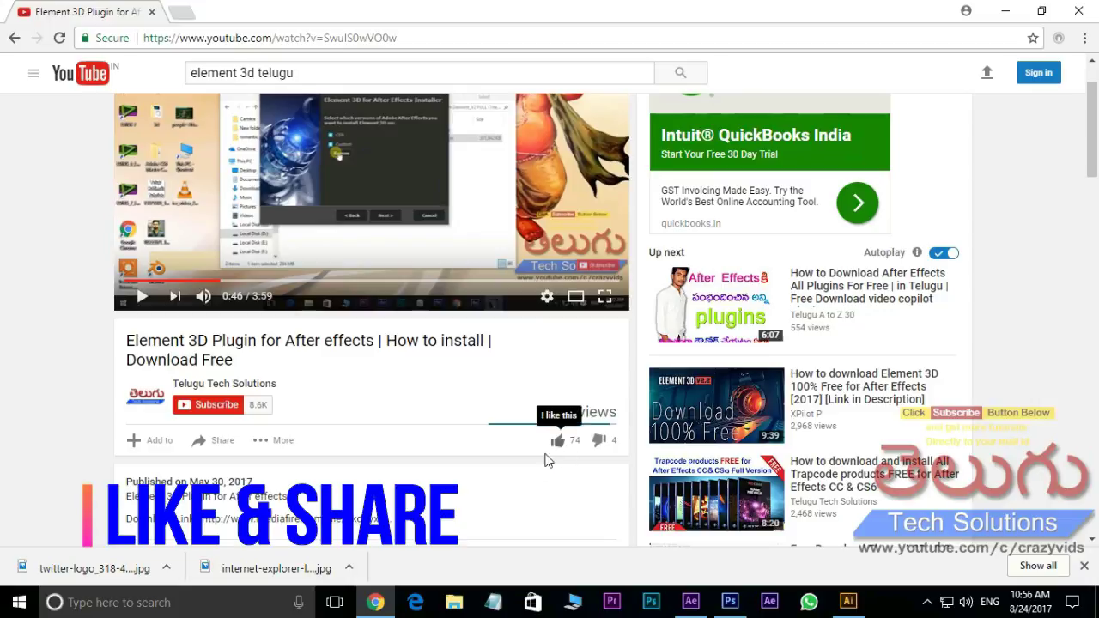
pyautogui.scroll(-1, 498, 461)
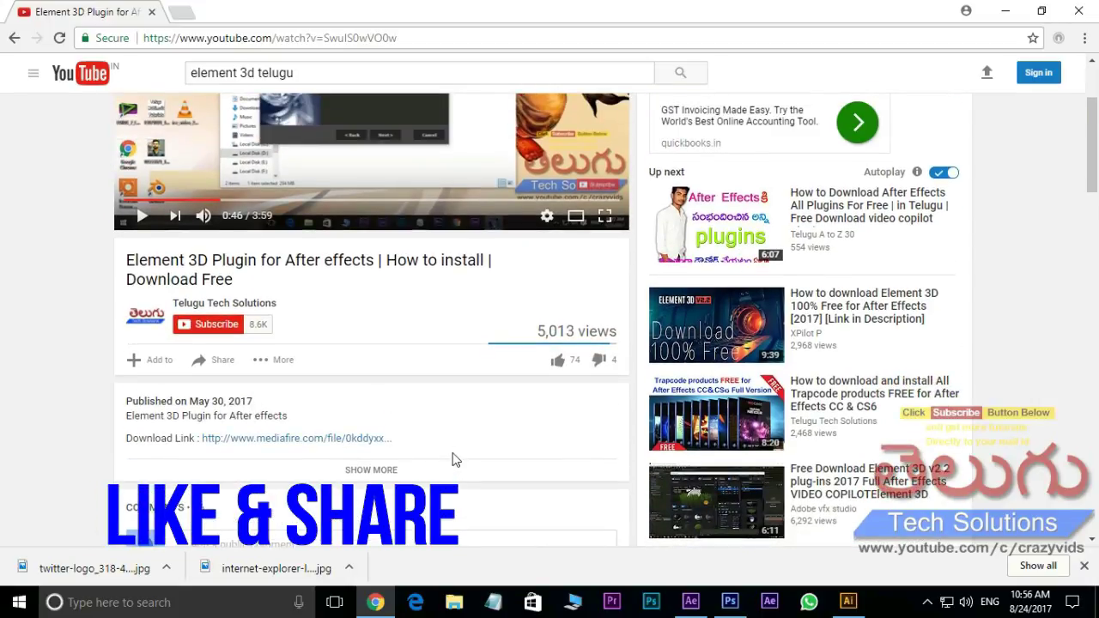
pyautogui.scroll(-1, 424, 454)
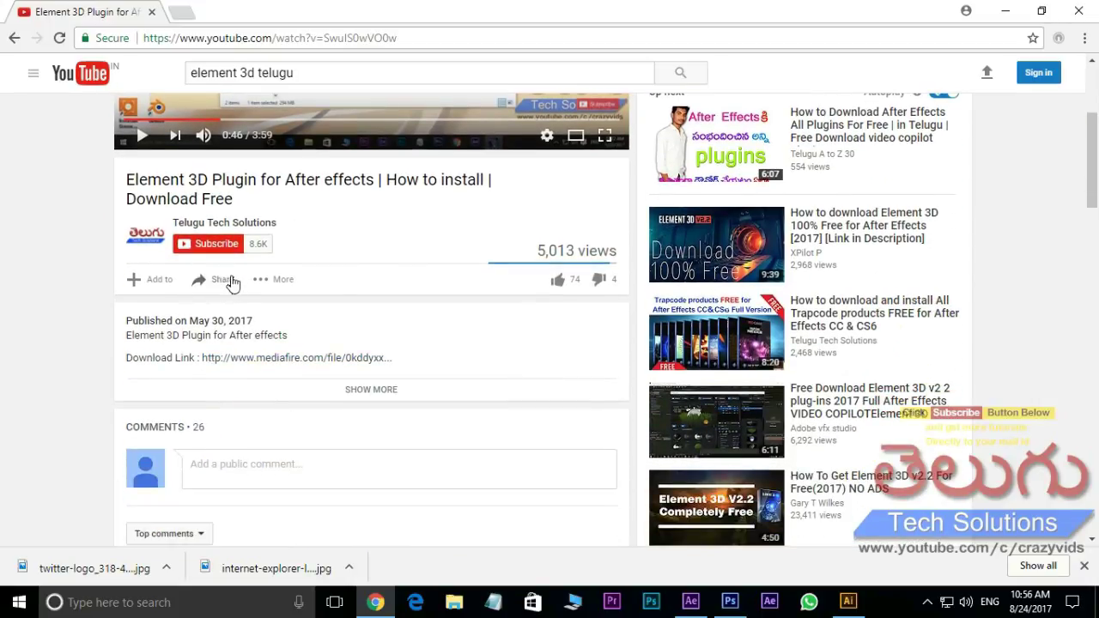
pyautogui.click(223, 281)
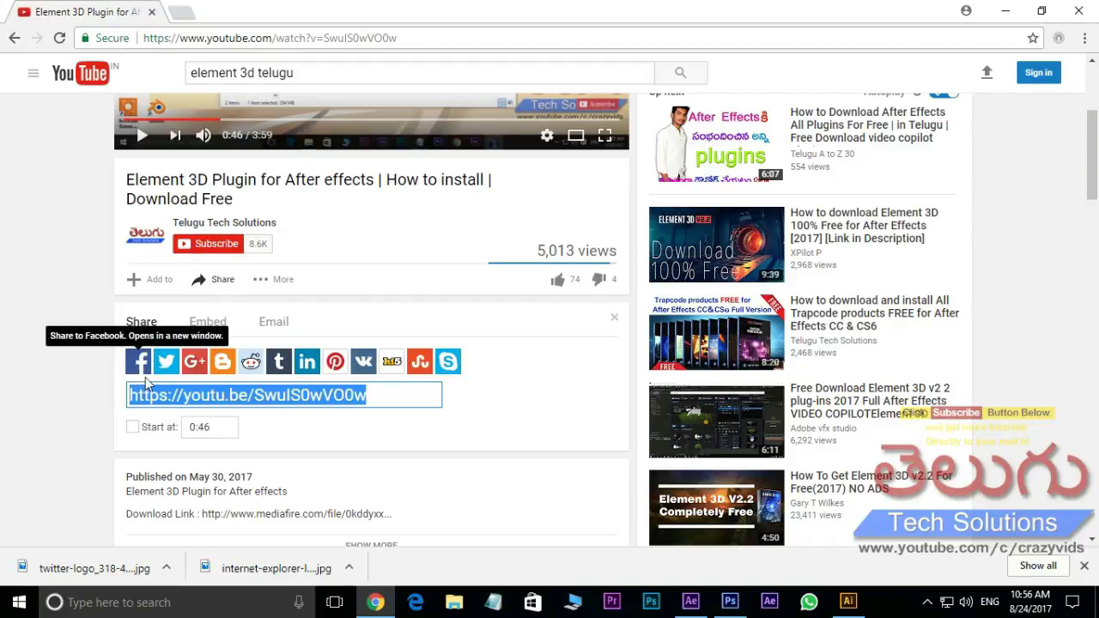
pyautogui.click(693, 602)
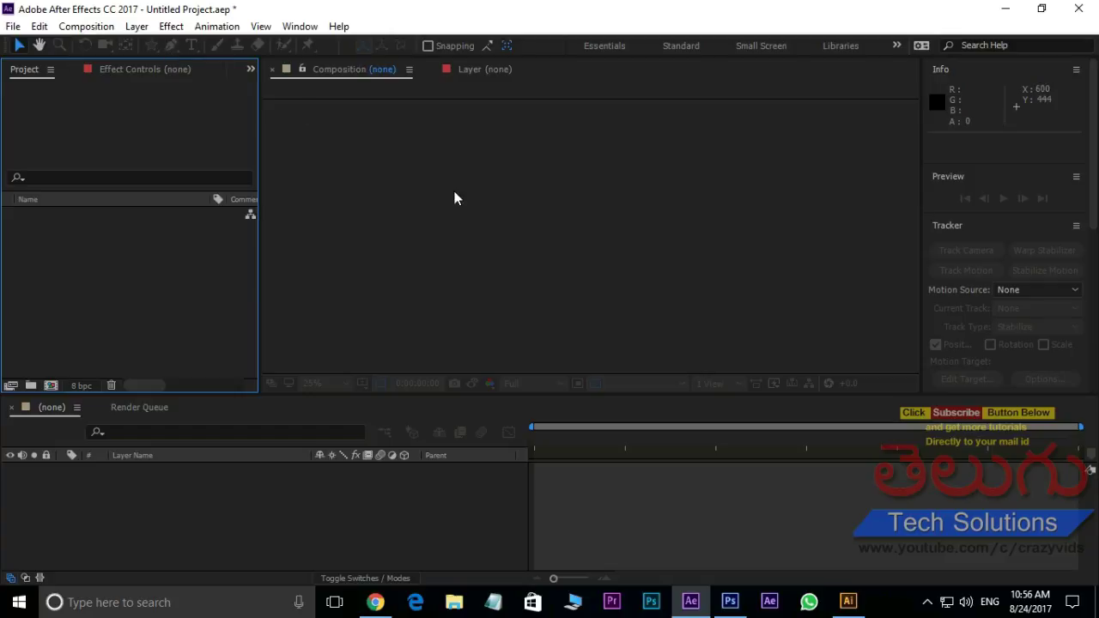
# Create Comp 1 at the default 1280×720, 25 fps, toggling the transparency grid off and on twice
pyautogui.click(51, 386)
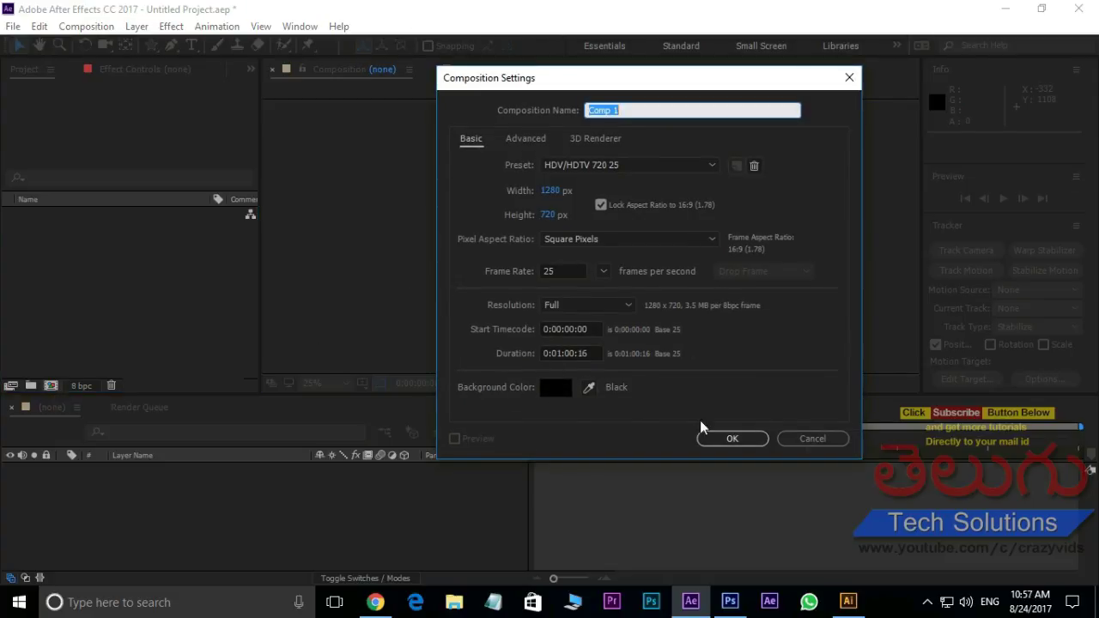
pyautogui.click(737, 436)
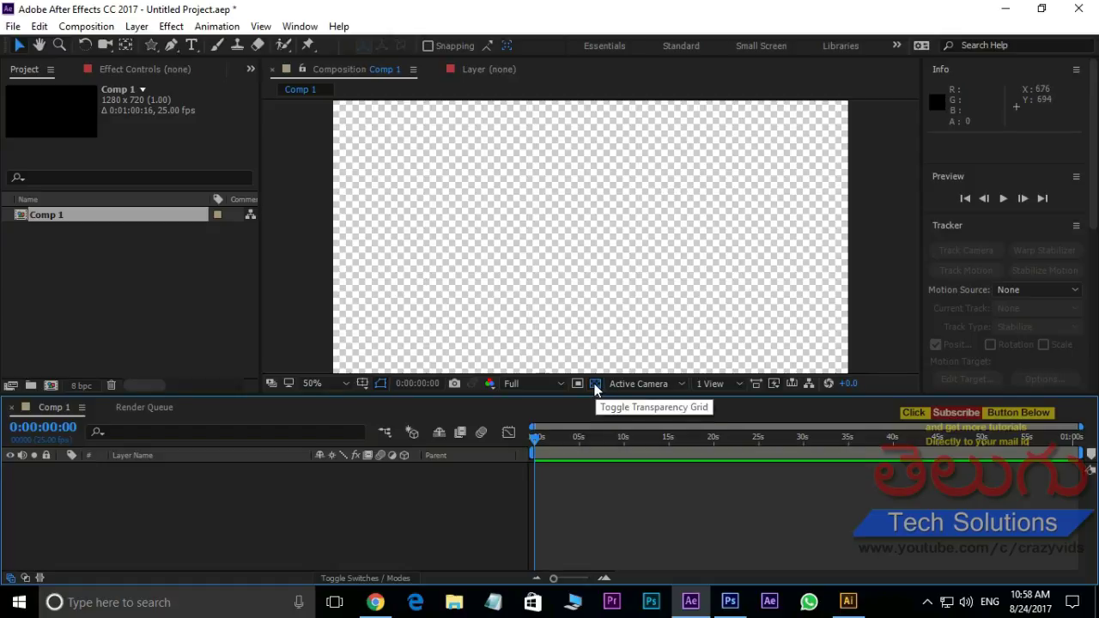
pyautogui.click(595, 384)
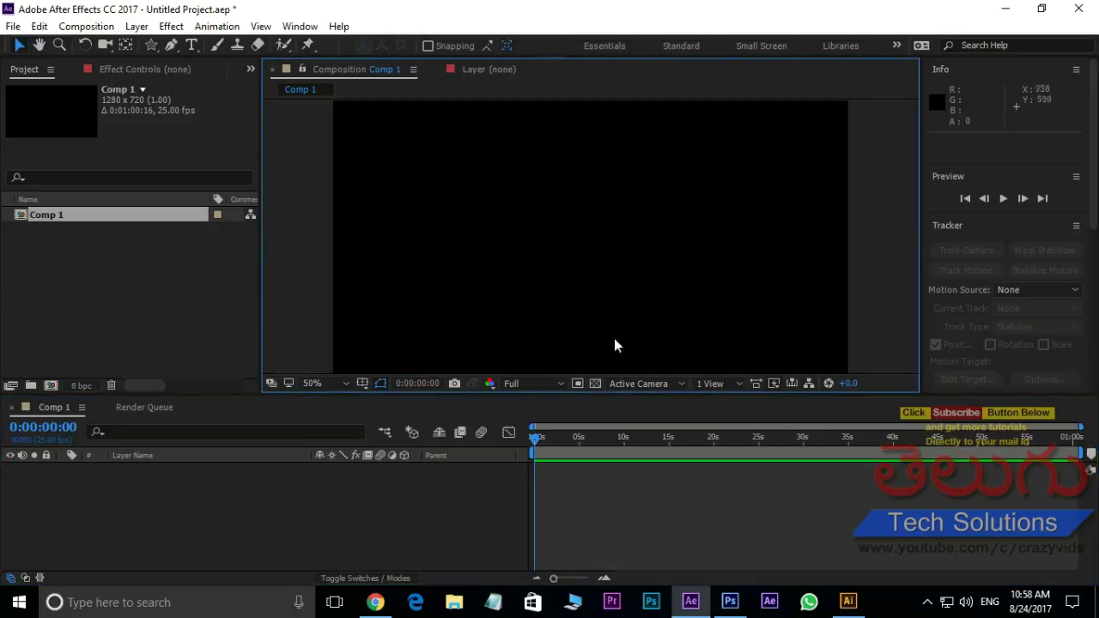
pyautogui.click(597, 384)
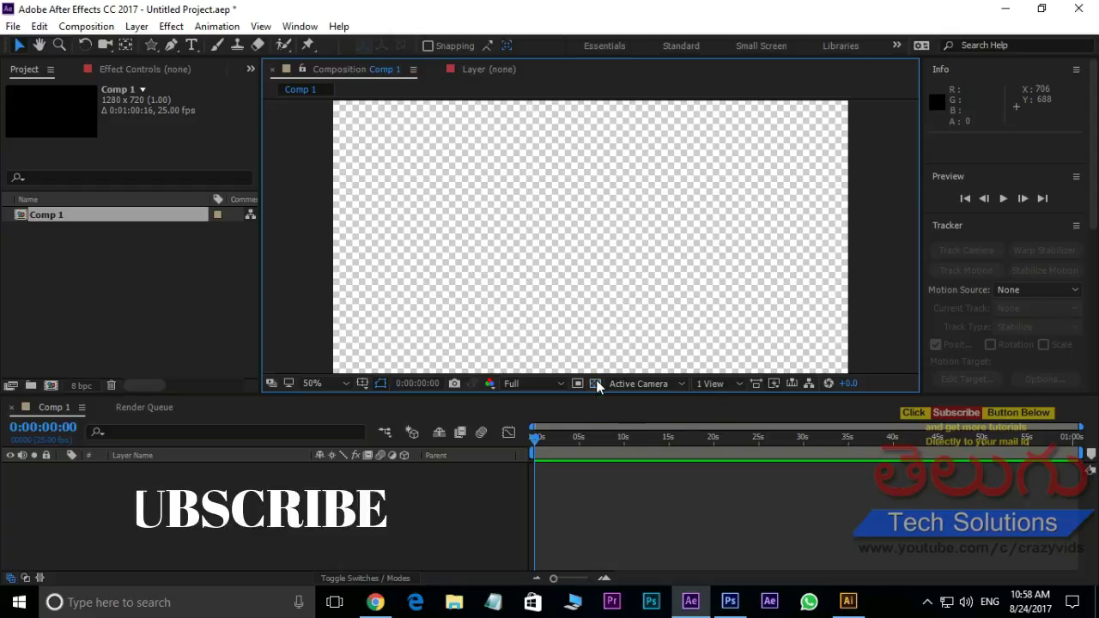
pyautogui.click(596, 383)
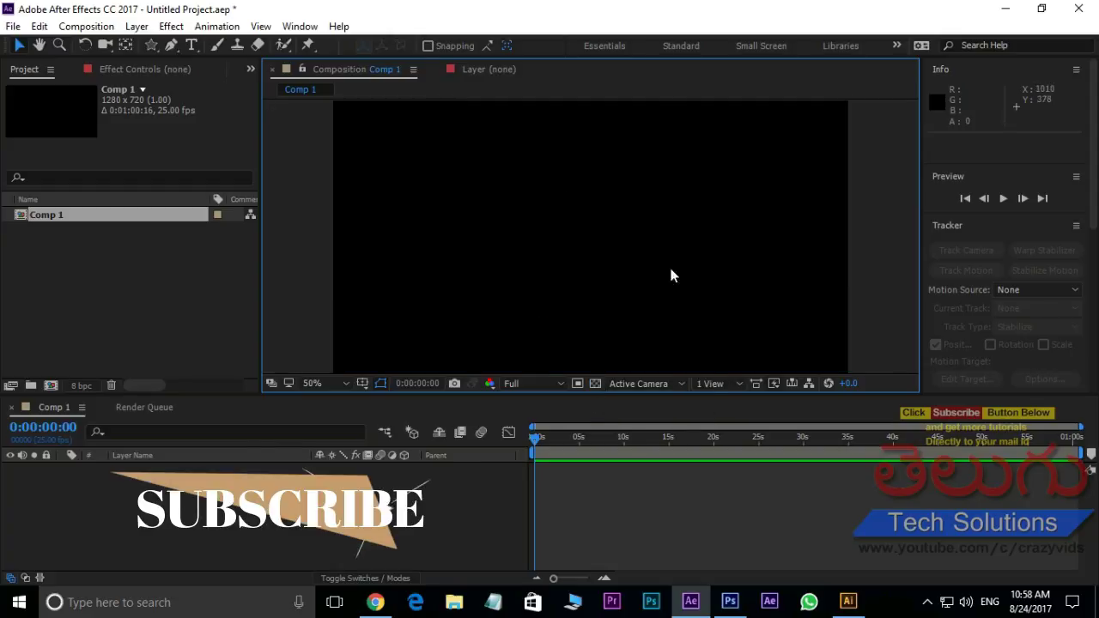
pyautogui.click(596, 384)
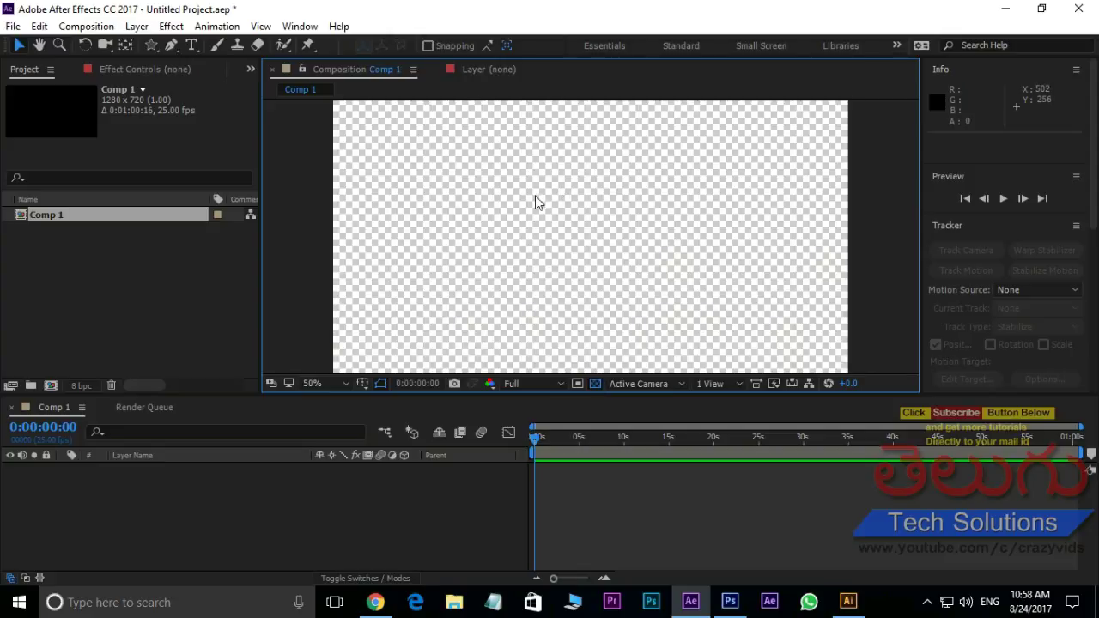
# Add a full-frame black solid, Black Solid 1, to Comp 1
pyautogui.rightClick(223, 527)
pyautogui.moveTo(312, 369)
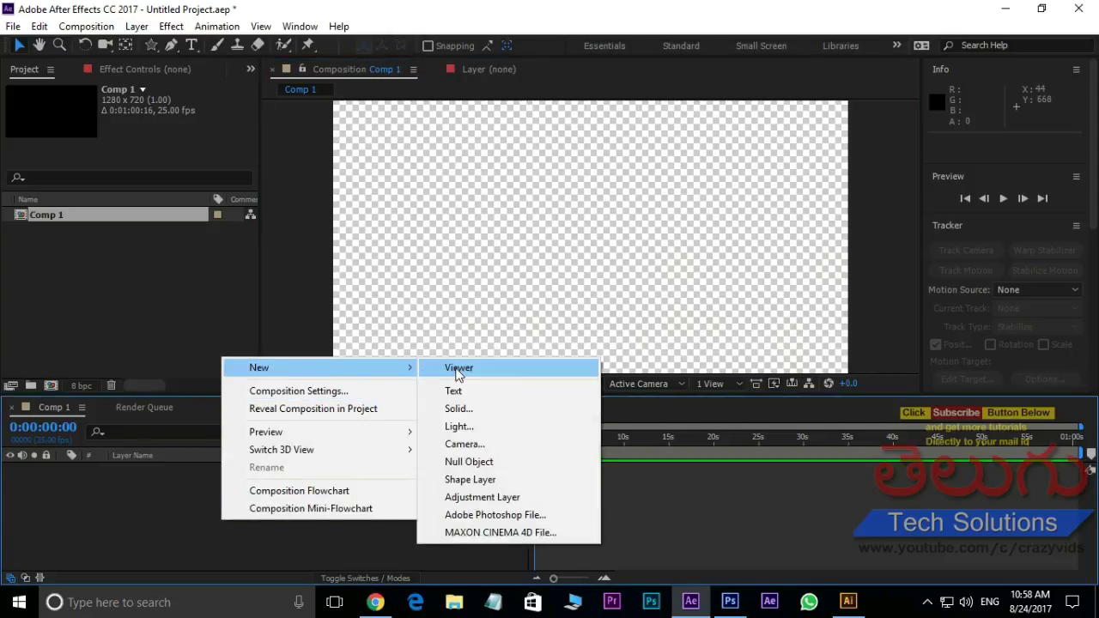
pyautogui.click(471, 410)
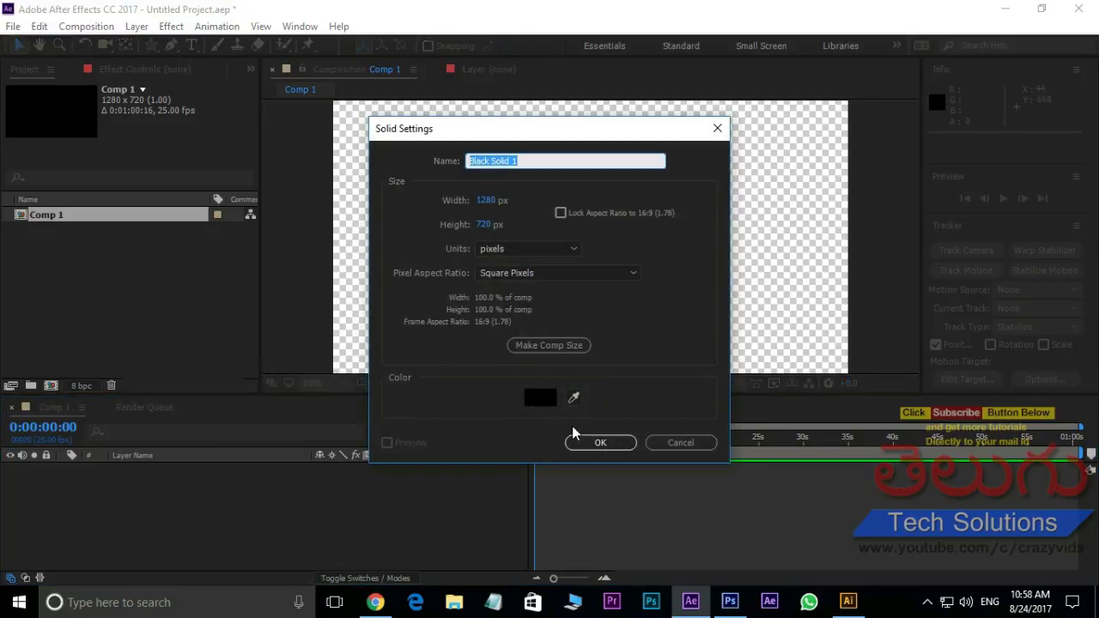
pyautogui.click(601, 443)
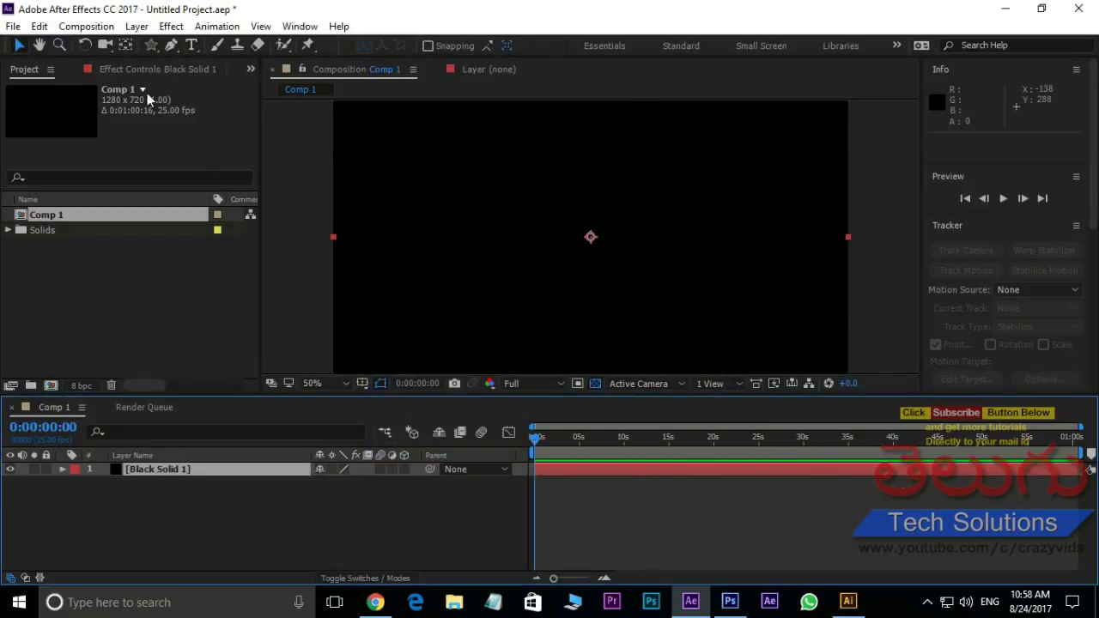
# Draw a star-shaped mask on the solid just below the comp centre
pyautogui.click(151, 45)
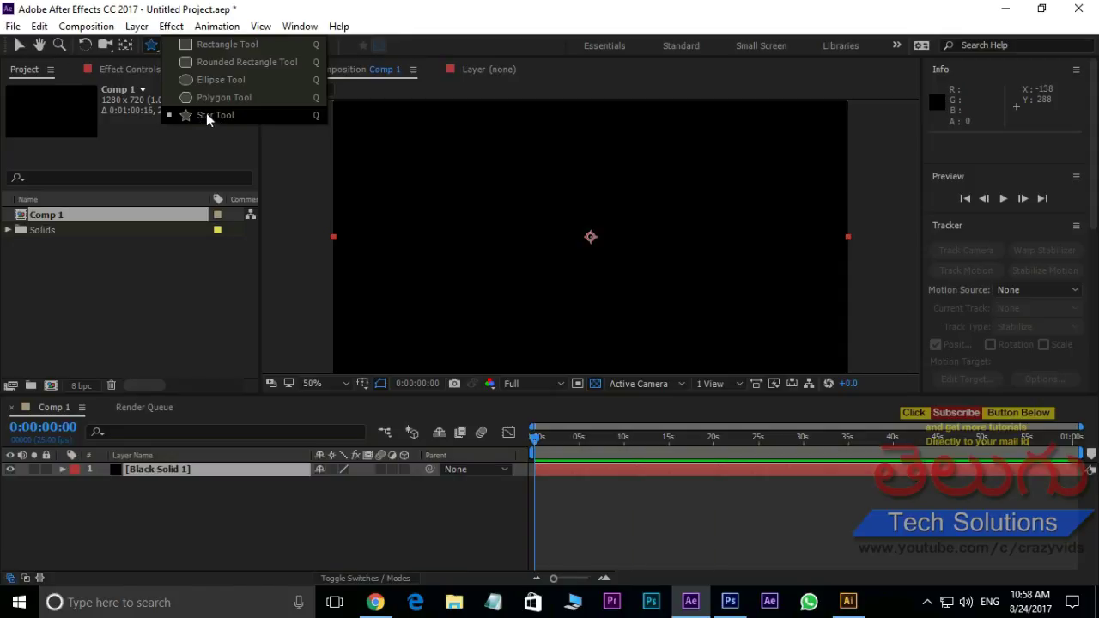
pyautogui.click(213, 116)
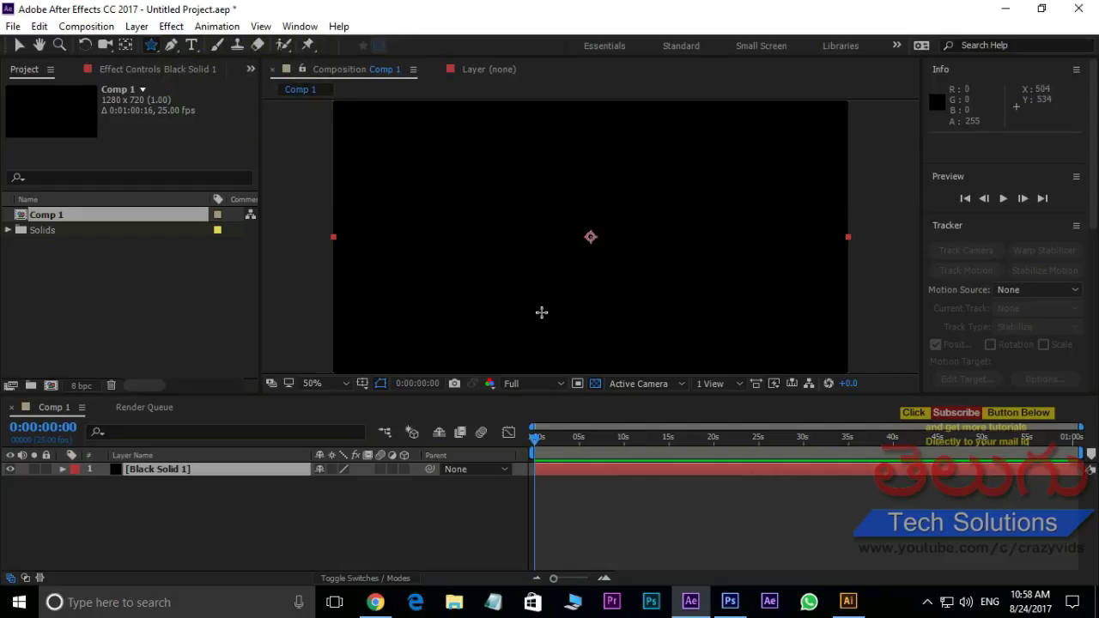
pyautogui.moveTo(535, 310); pyautogui.dragTo(595, 286)
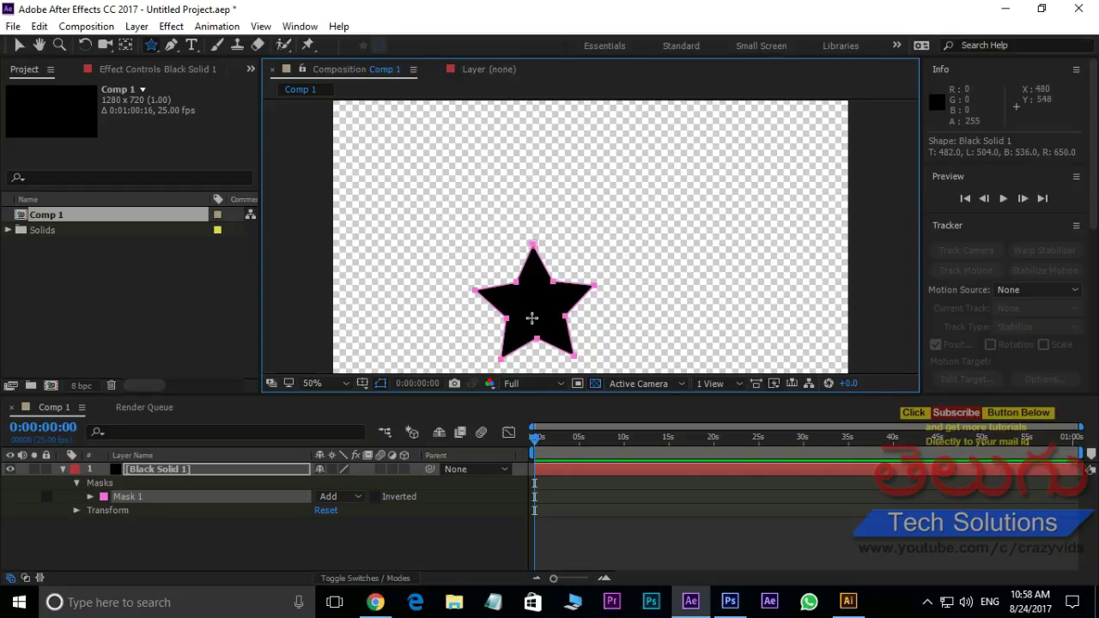
pyautogui.click(61, 469)
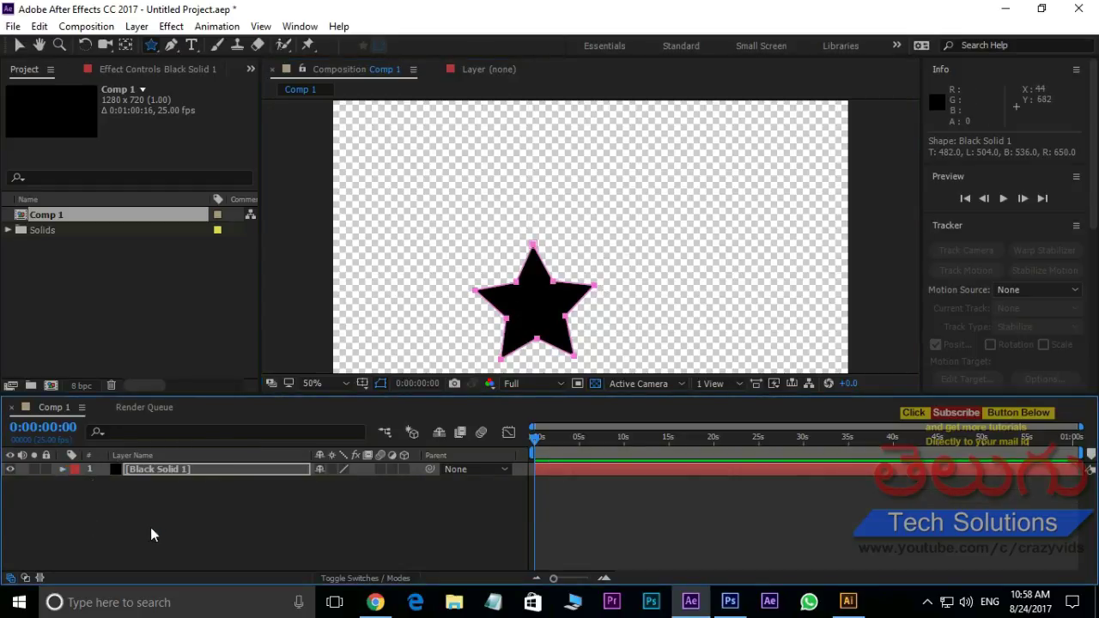
# Add a new solid named 'element 3d' and apply the Video Copilot Element effect to it
pyautogui.rightClick(166, 535)
pyautogui.moveTo(232, 391)
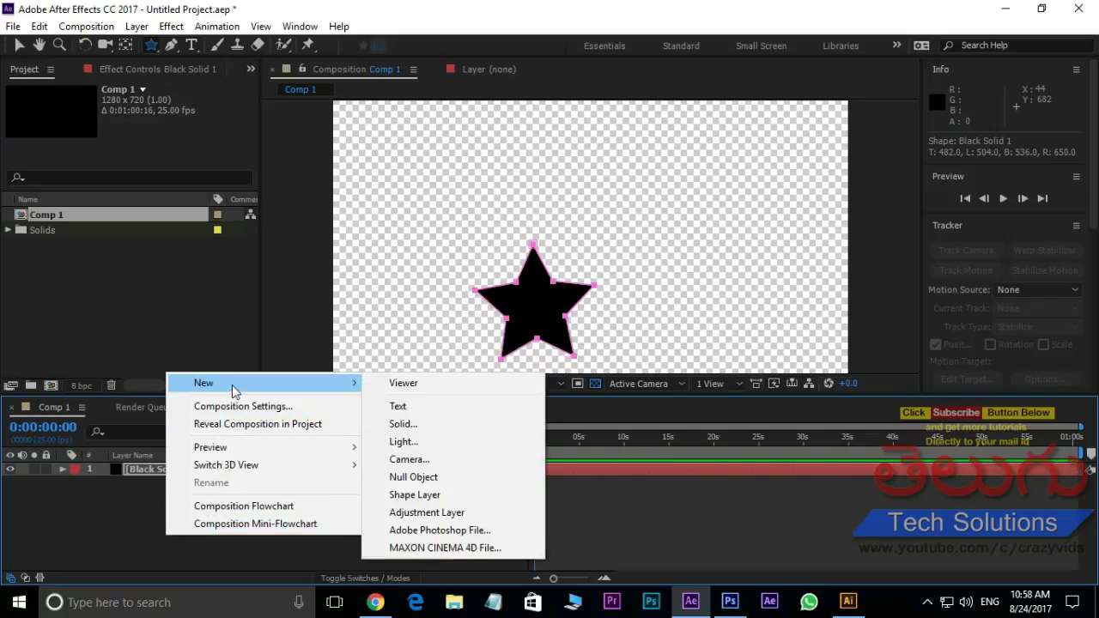
pyautogui.click(436, 423)
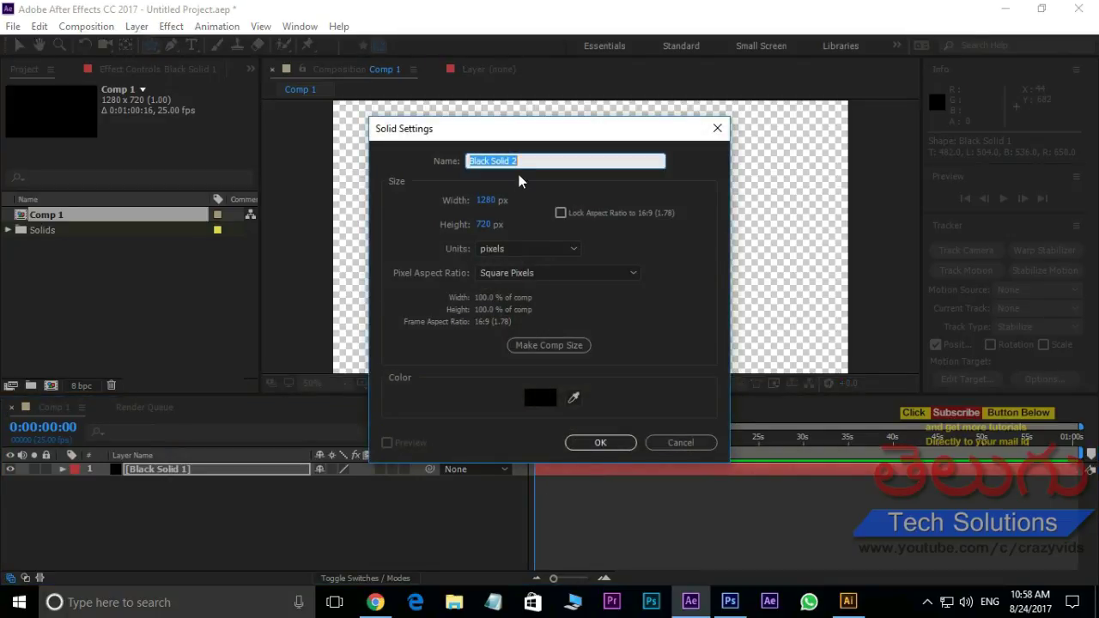
pyautogui.write('element 3d')
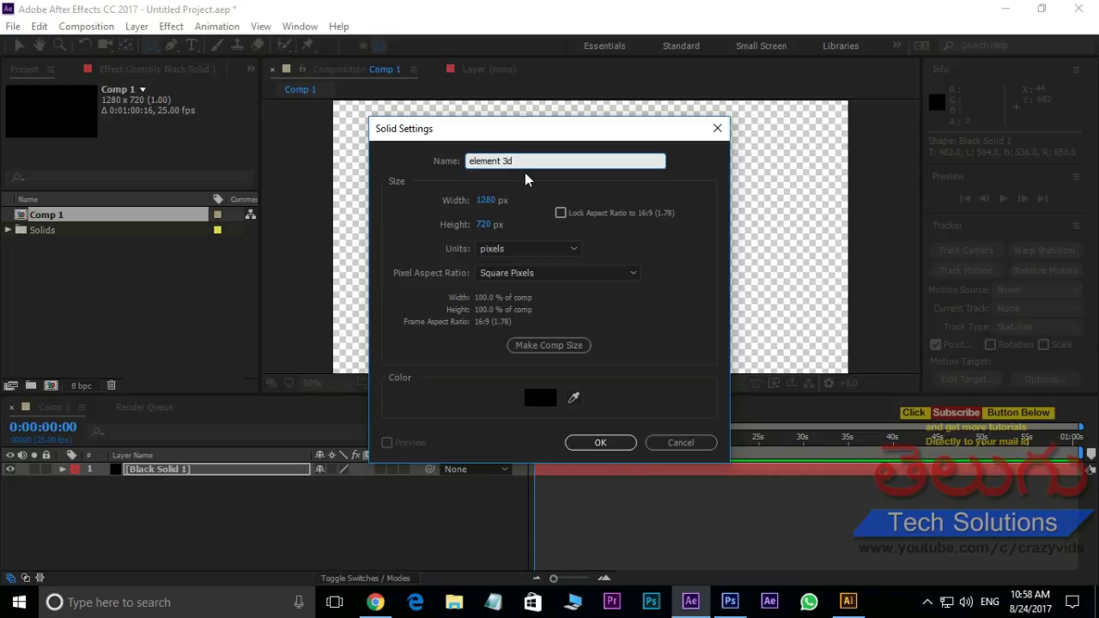
pyautogui.click(593, 443)
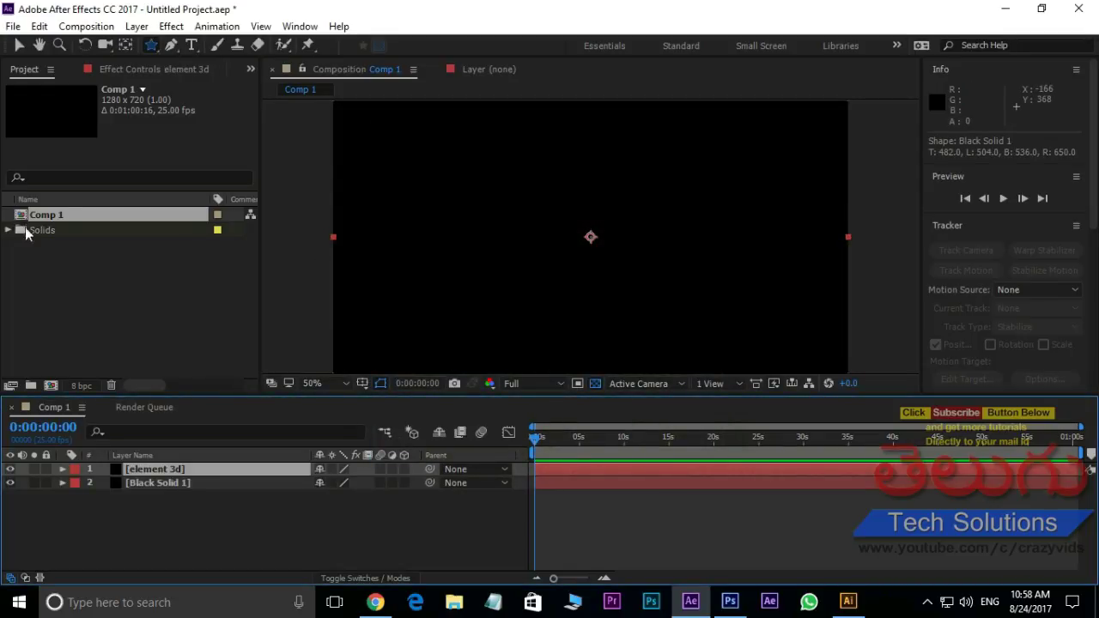
pyautogui.click(172, 27)
pyautogui.moveTo(302, 547)
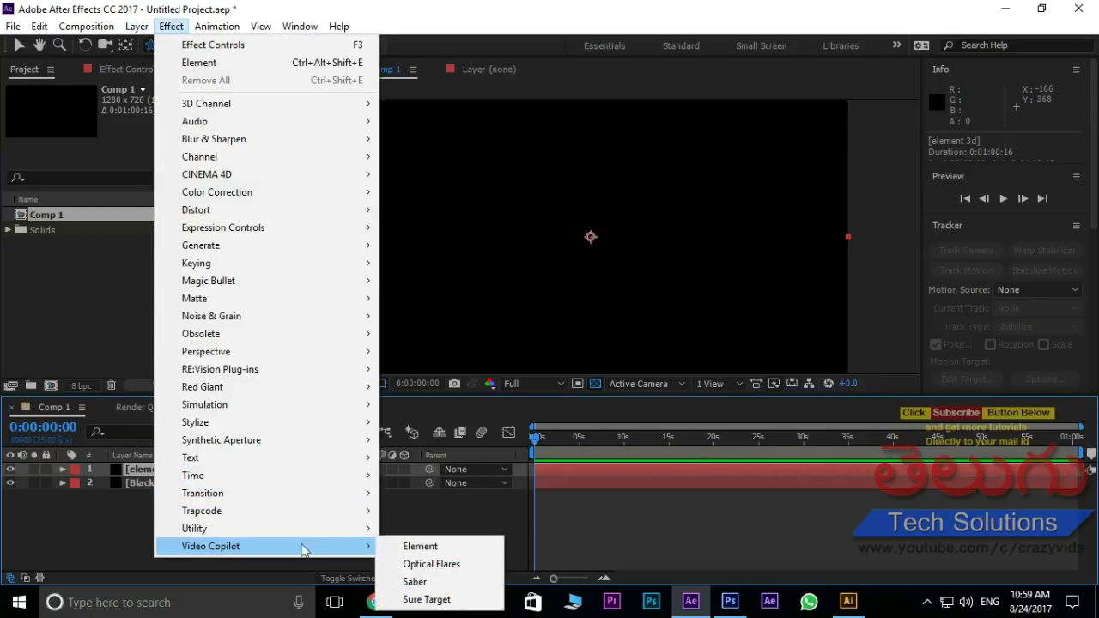
pyautogui.click(438, 547)
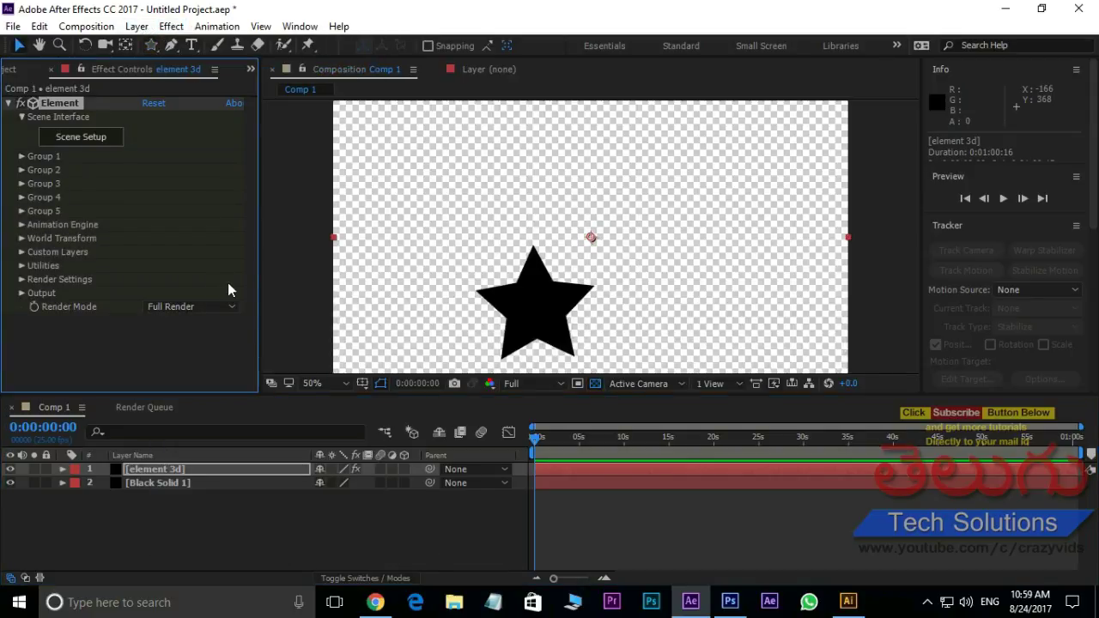
# Set Custom Layers Path Layer 1 to Black Solid 1 and open the Element 3D Scene Setup
pyautogui.click(20, 253)
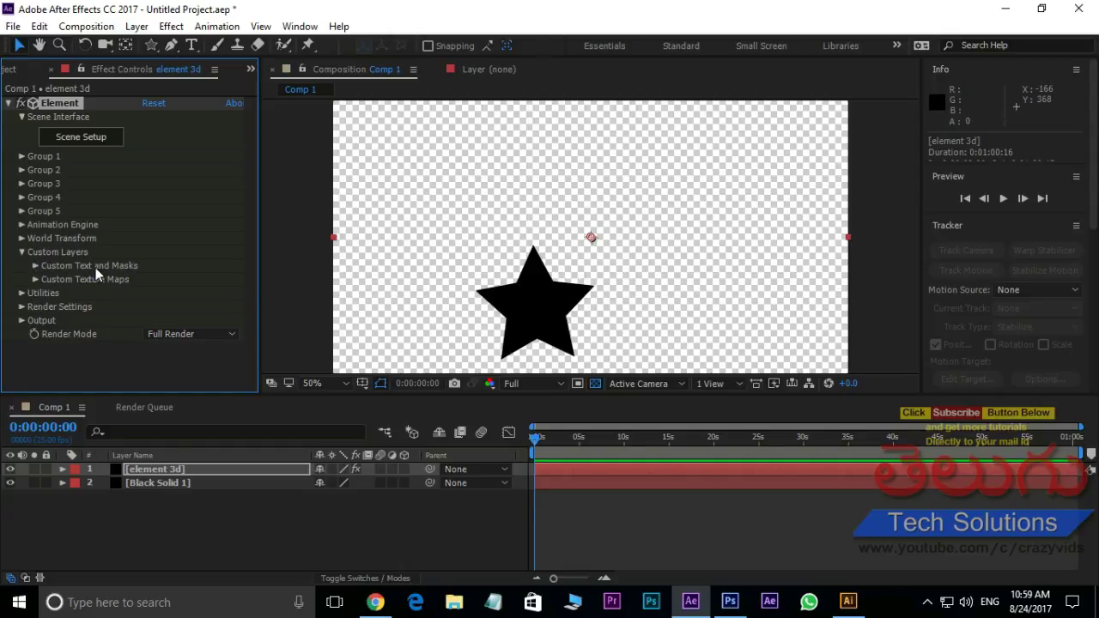
pyautogui.click(35, 265)
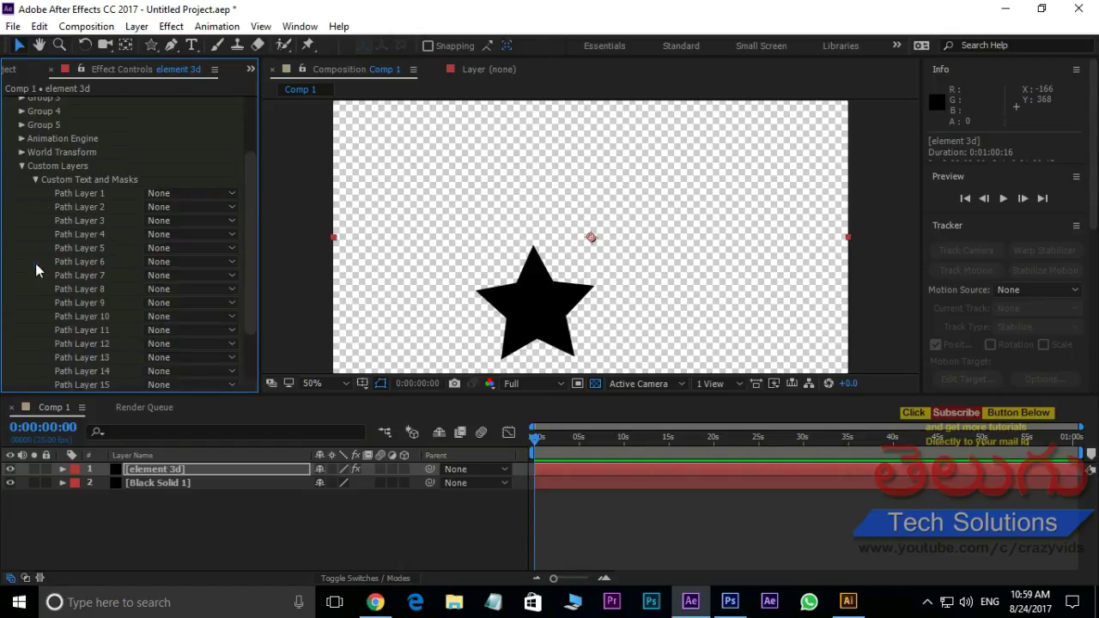
pyautogui.scroll(-2, 119, 197)
pyautogui.click(195, 192)
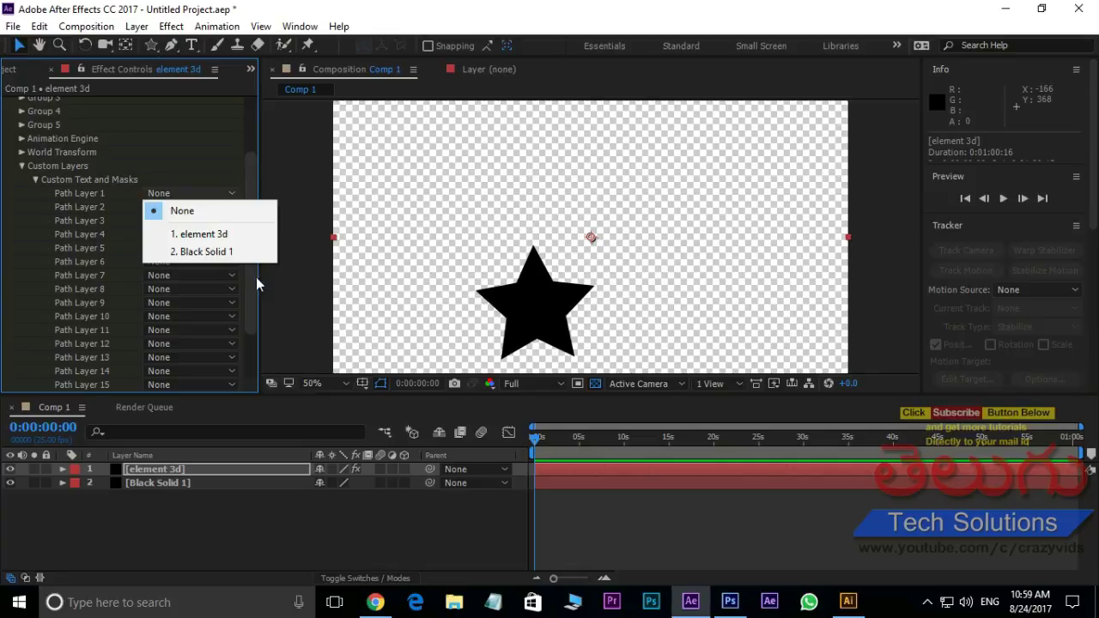
pyautogui.click(210, 252)
pyautogui.moveTo(248, 256); pyautogui.dragTo(257, 204)
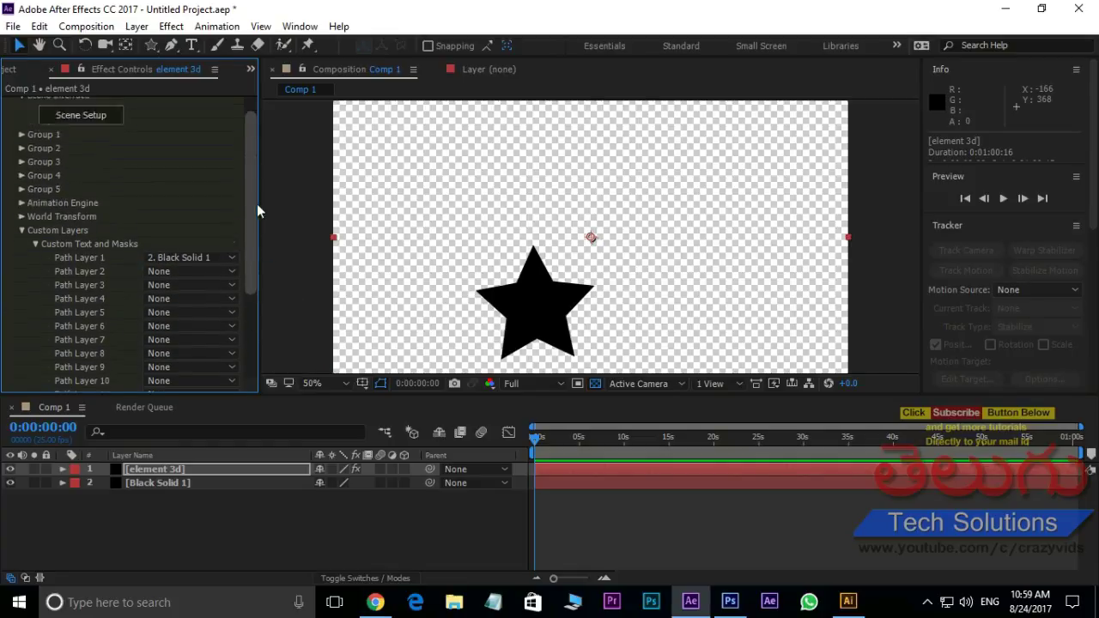
pyautogui.click(92, 142)
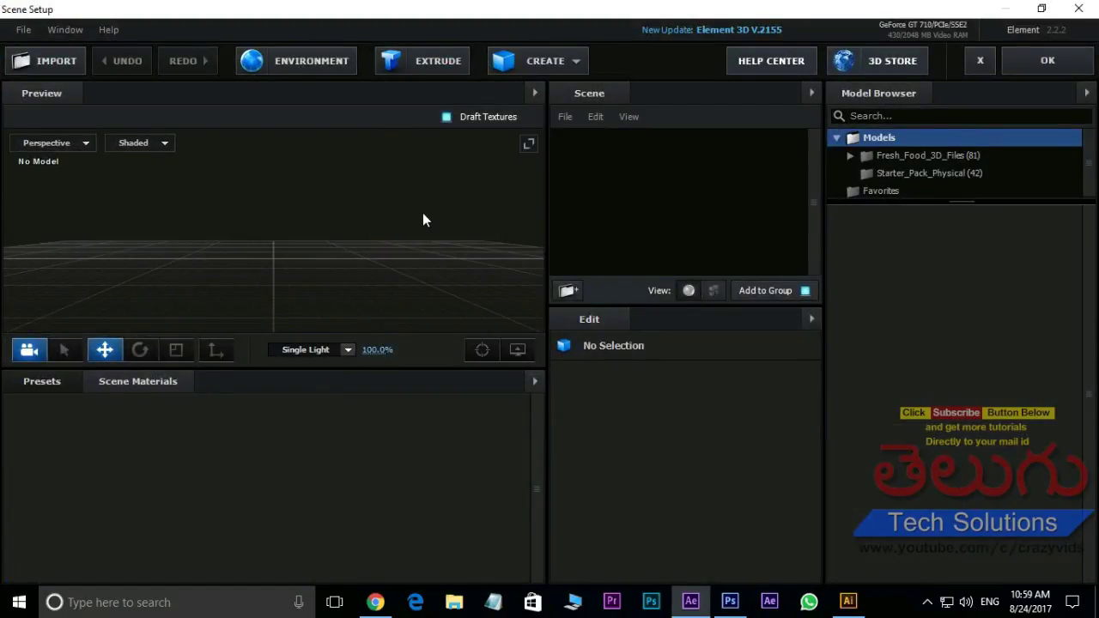
# Extrude the star from Custom Path 1 and scale it along Z to make it much thicker
pyautogui.click(446, 69)
pyautogui.moveTo(348, 317); pyautogui.dragTo(338, 271)
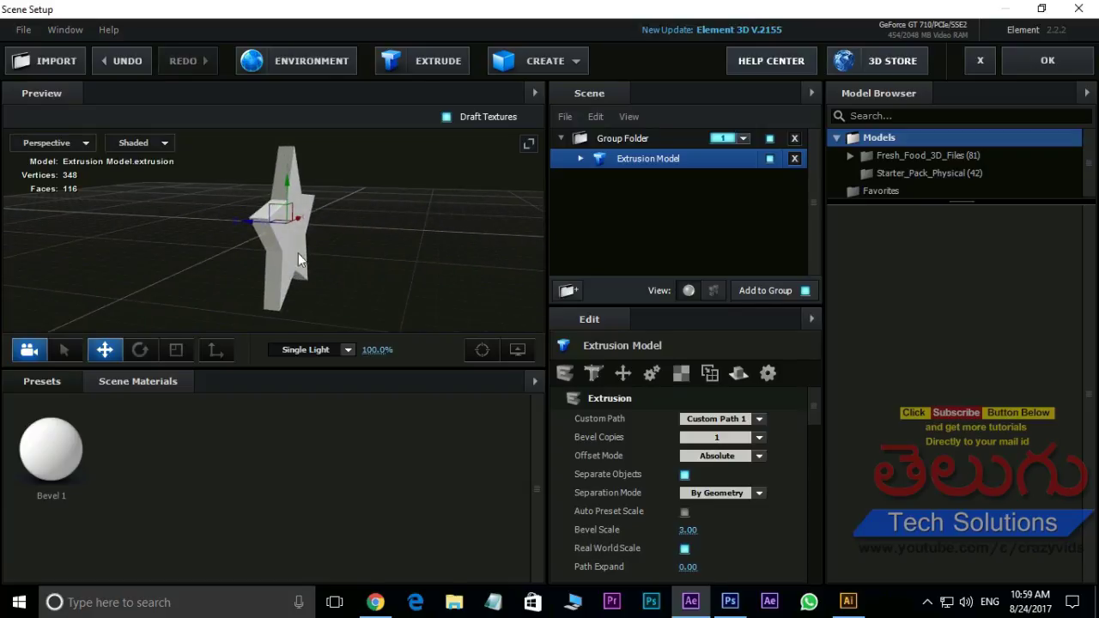
pyautogui.press('r')
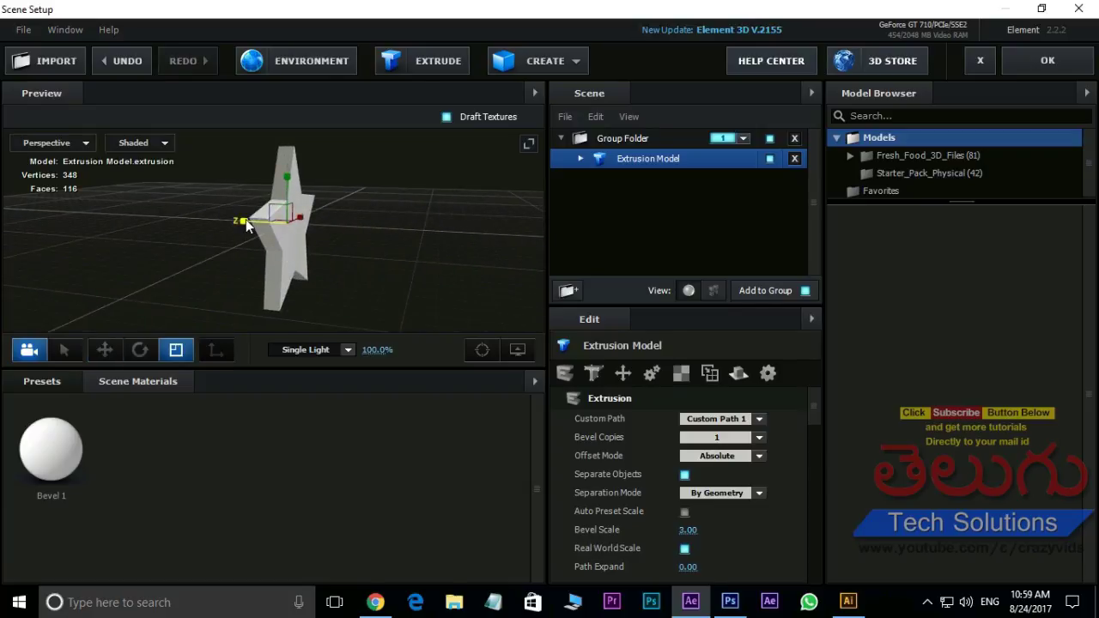
pyautogui.moveTo(245, 221)
pyautogui.mouseDown()
pyautogui.moveTo(136, 200)
pyautogui.moveTo(266, 222)
pyautogui.mouseUp()
pyautogui.moveTo(364, 278); pyautogui.dragTo(287, 245)
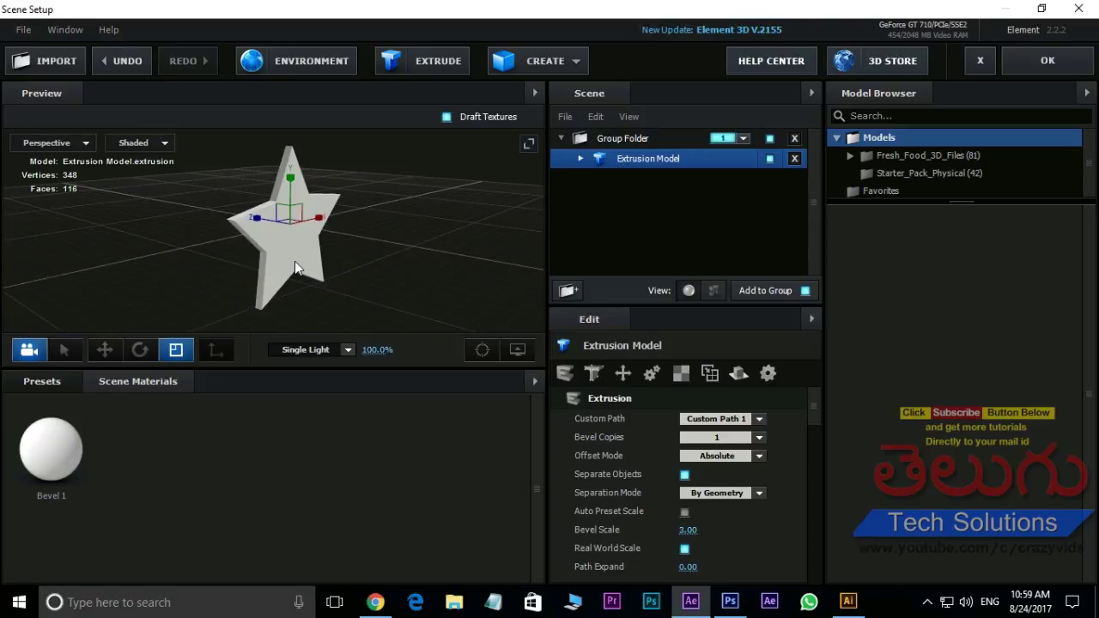
pyautogui.click(39, 381)
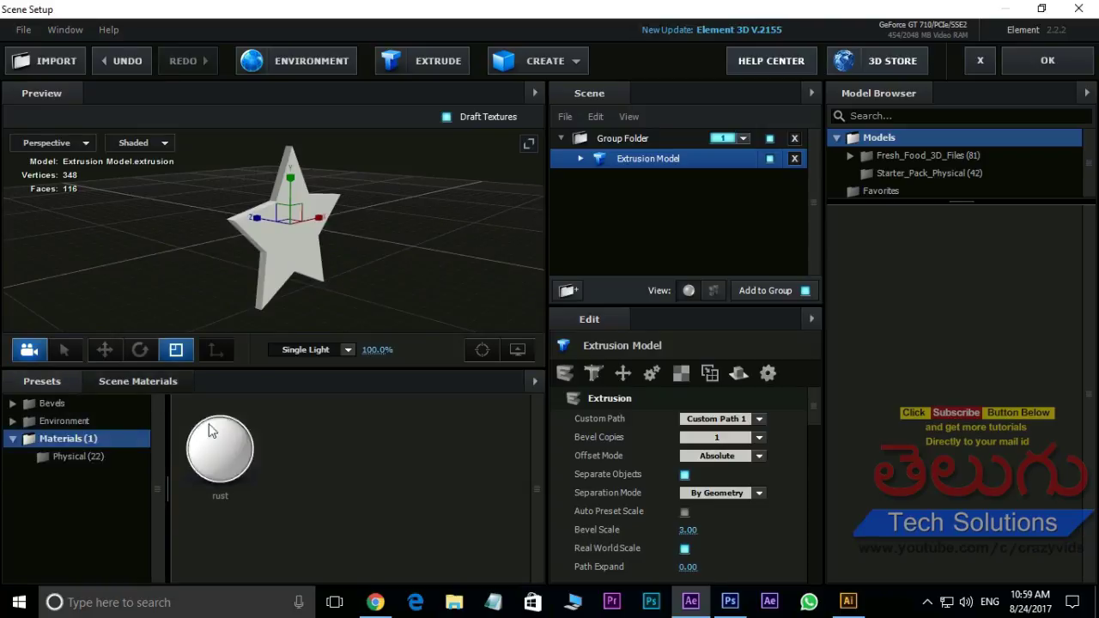
# Set the Bevel 1 material's diffuse colour to green (17A358)
pyautogui.click(85, 462)
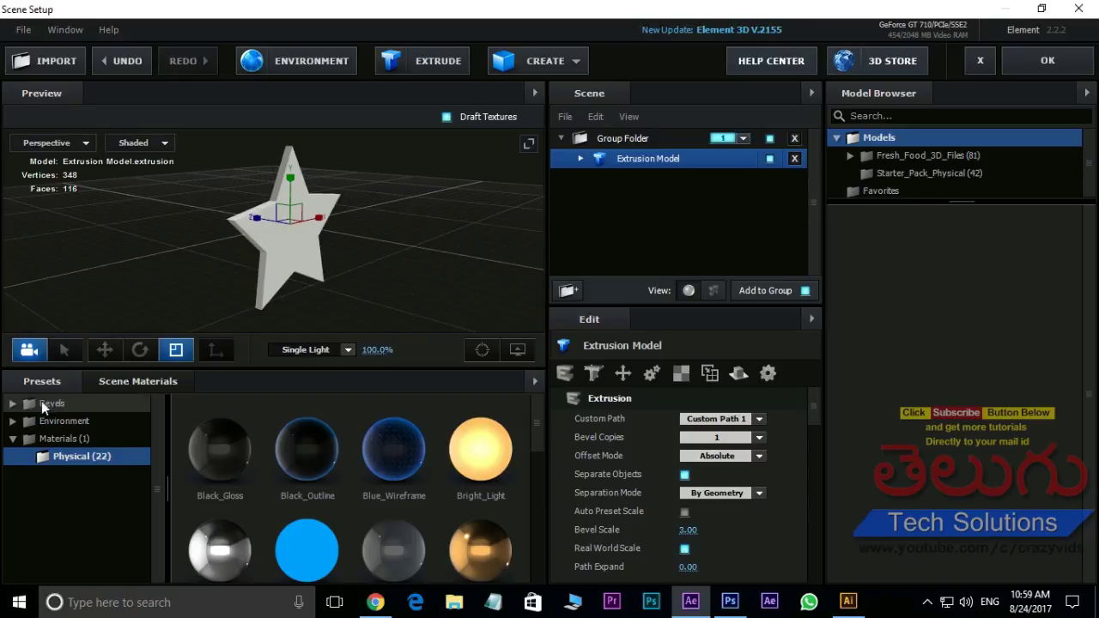
pyautogui.click(50, 402)
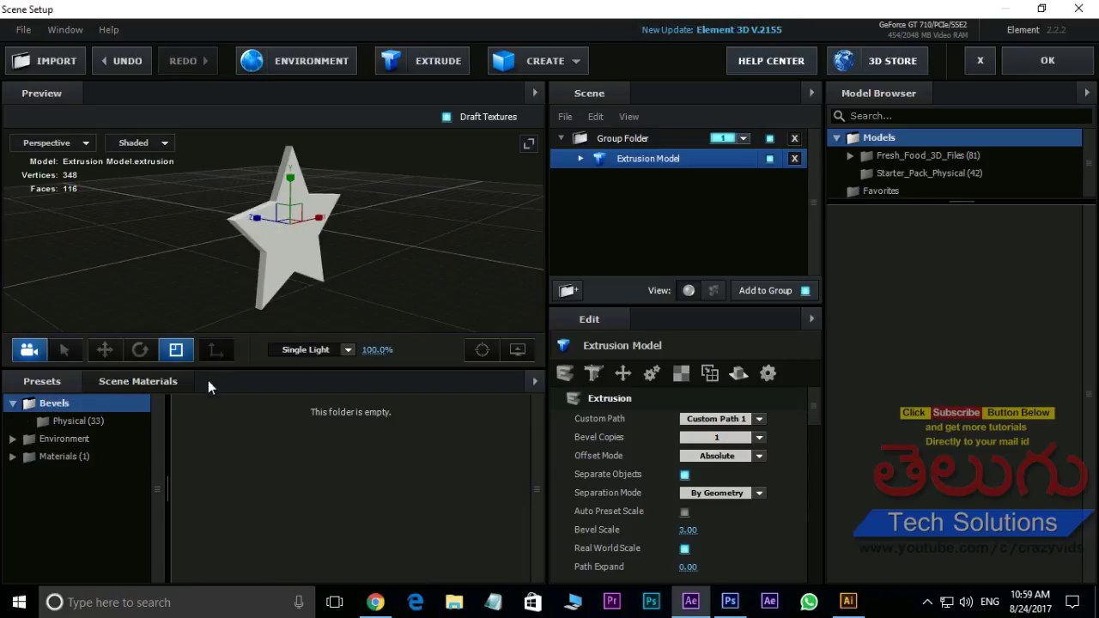
pyautogui.click(156, 382)
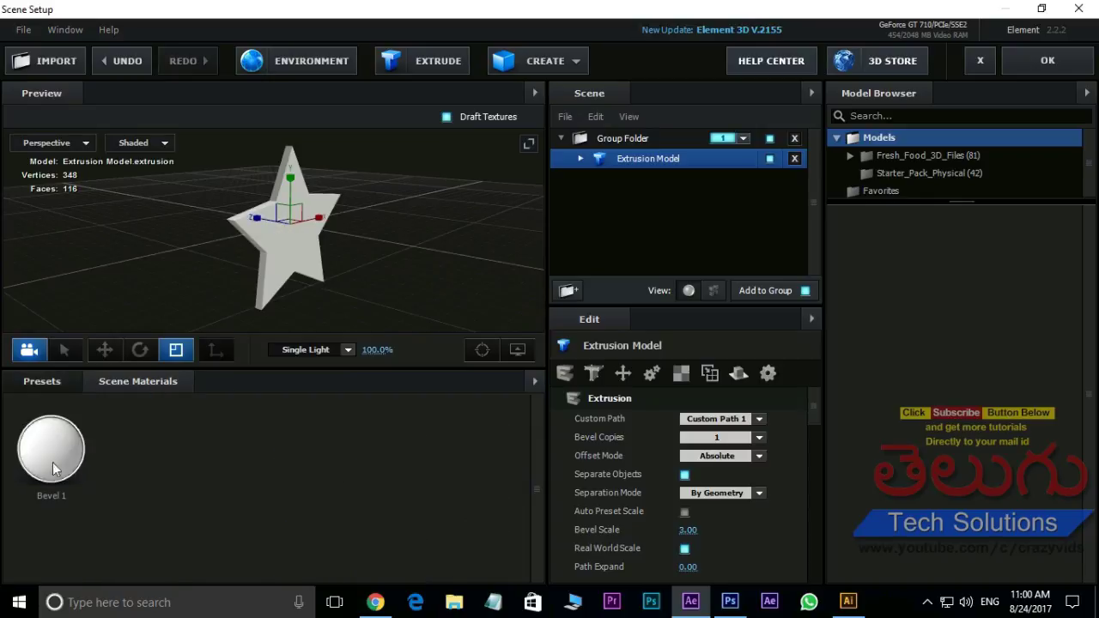
pyautogui.click(51, 441)
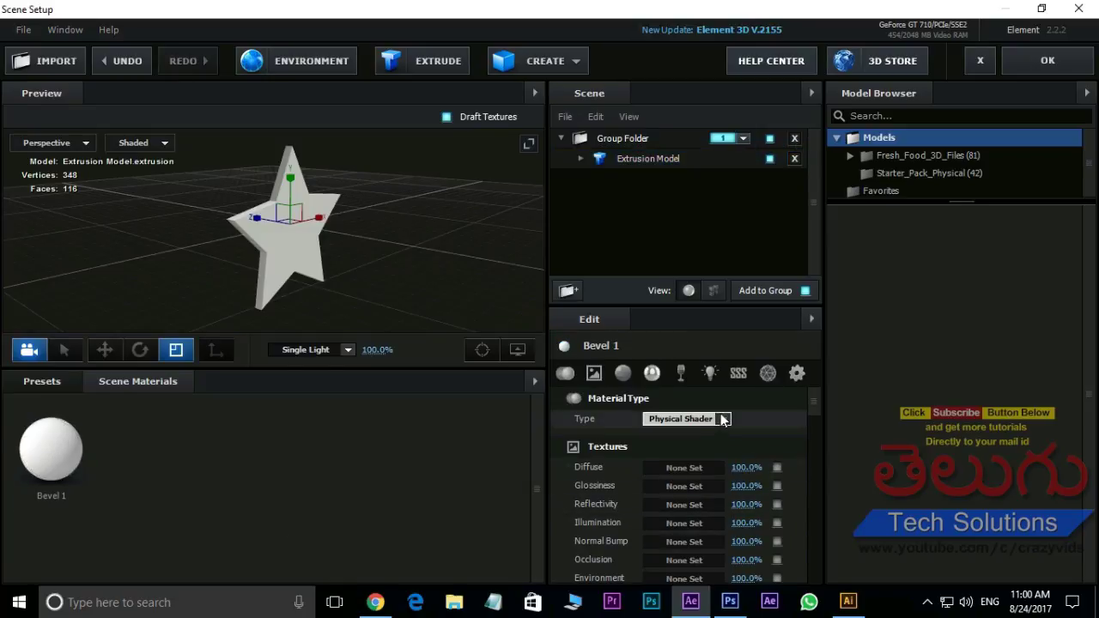
pyautogui.scroll(-5, 814, 429)
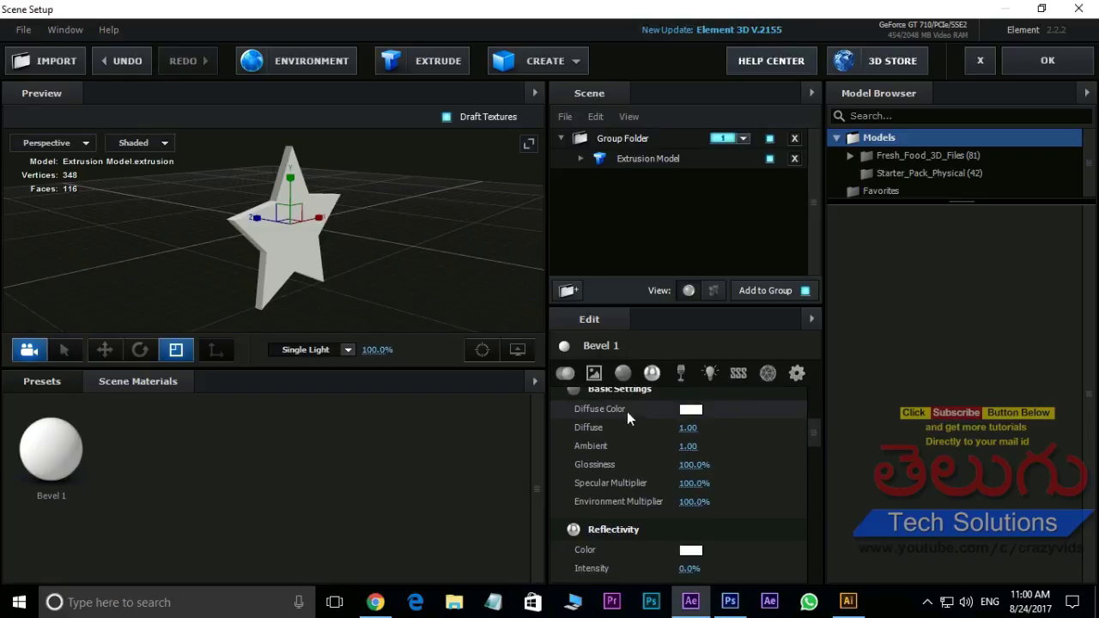
pyautogui.click(691, 409)
pyautogui.moveTo(695, 411); pyautogui.dragTo(778, 454)
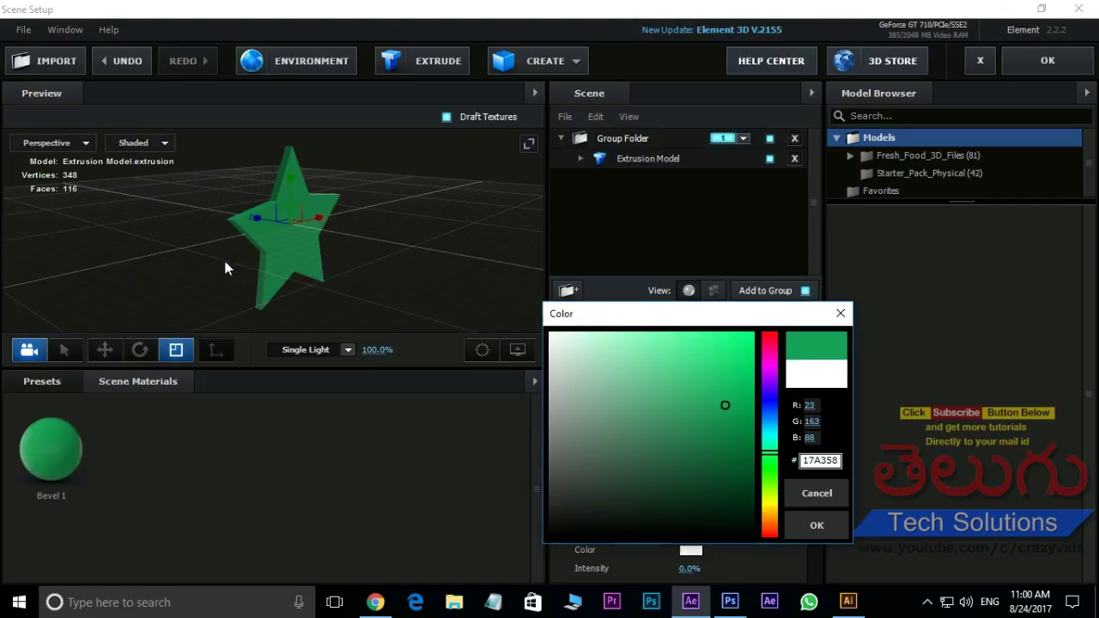
pyautogui.click(809, 520)
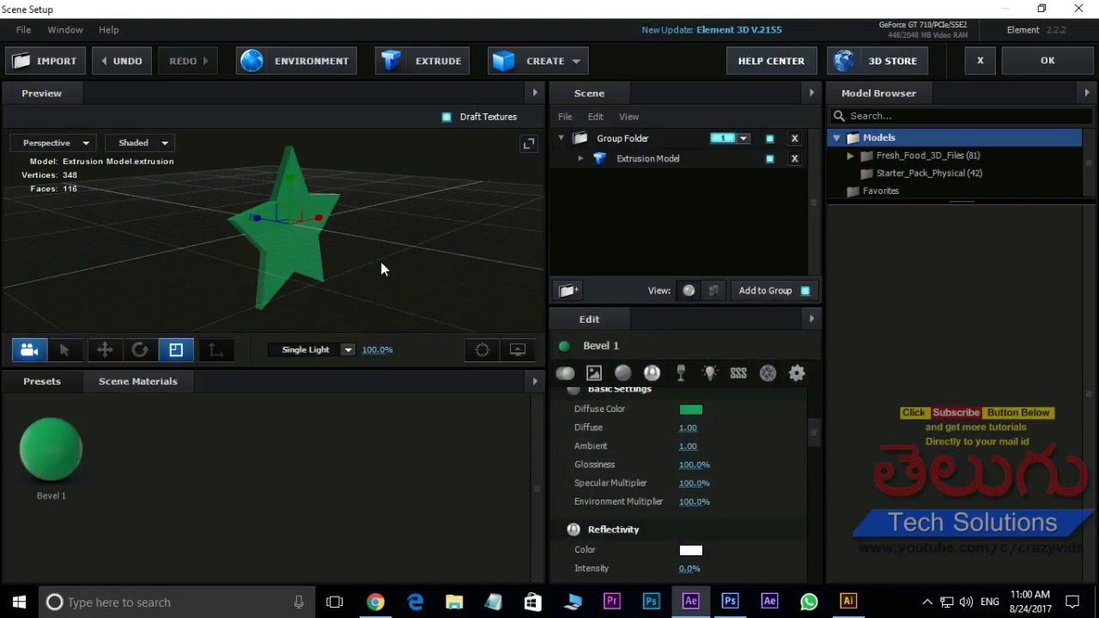
pyautogui.moveTo(382, 269); pyautogui.dragTo(326, 258)
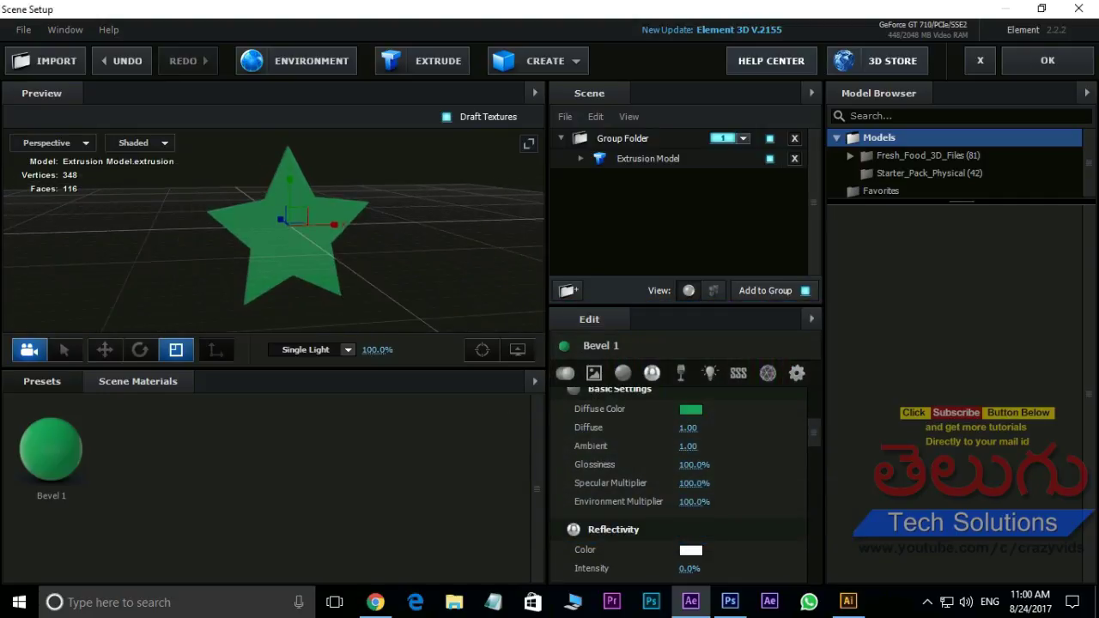
pyautogui.click(42, 382)
# Apply the Century physical bevel preset to the star and accept the scene
pyautogui.click(57, 422)
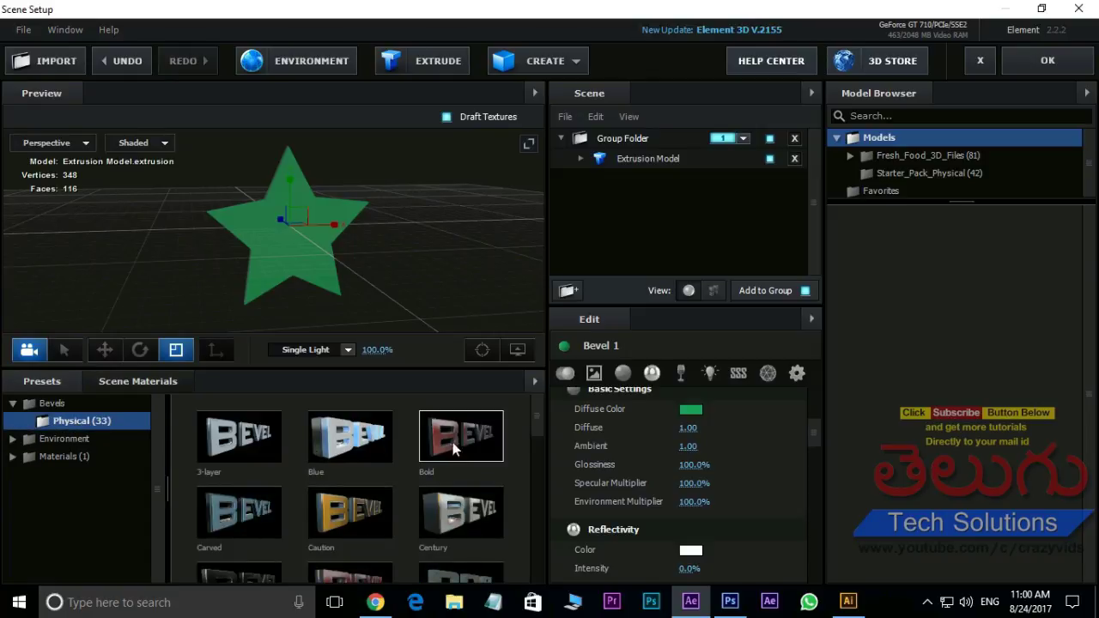
pyautogui.click(356, 518)
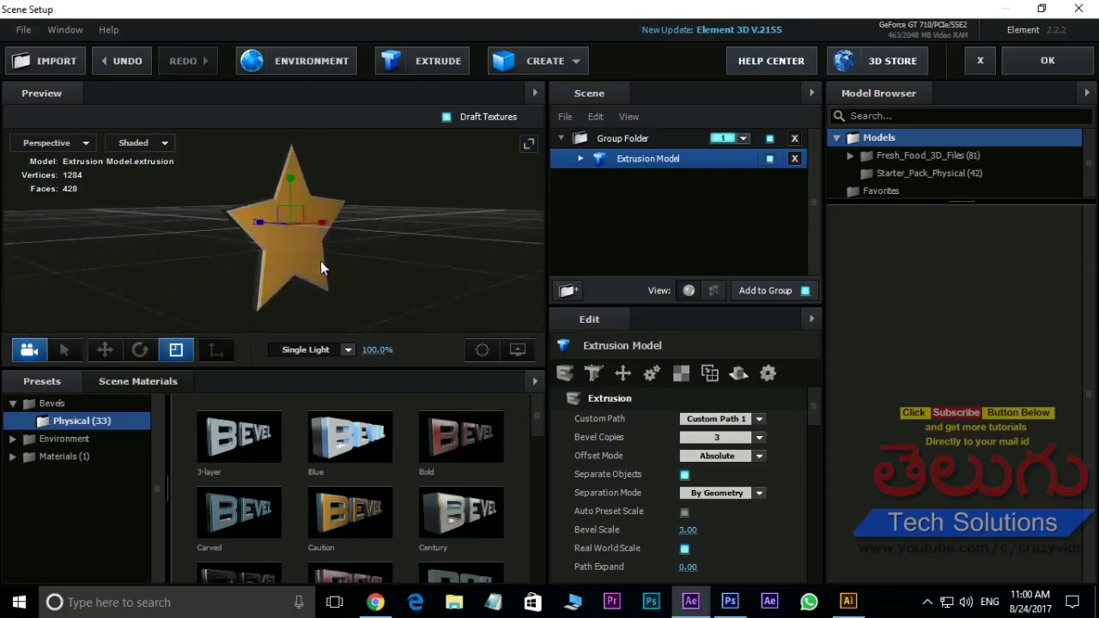
pyautogui.click(461, 513)
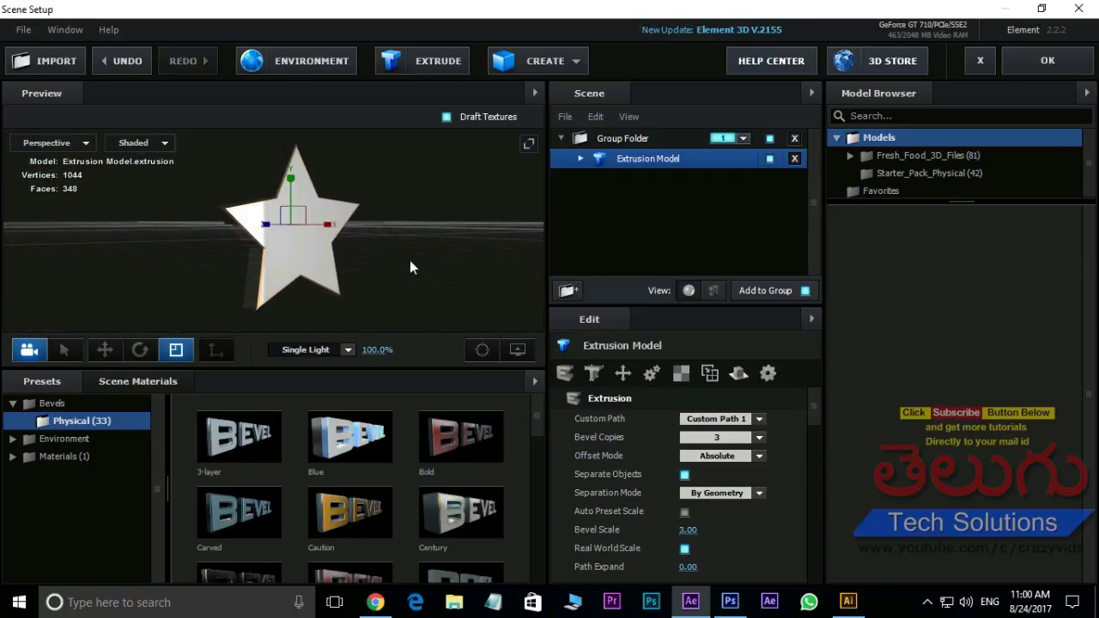
pyautogui.moveTo(410, 263); pyautogui.dragTo(387, 287)
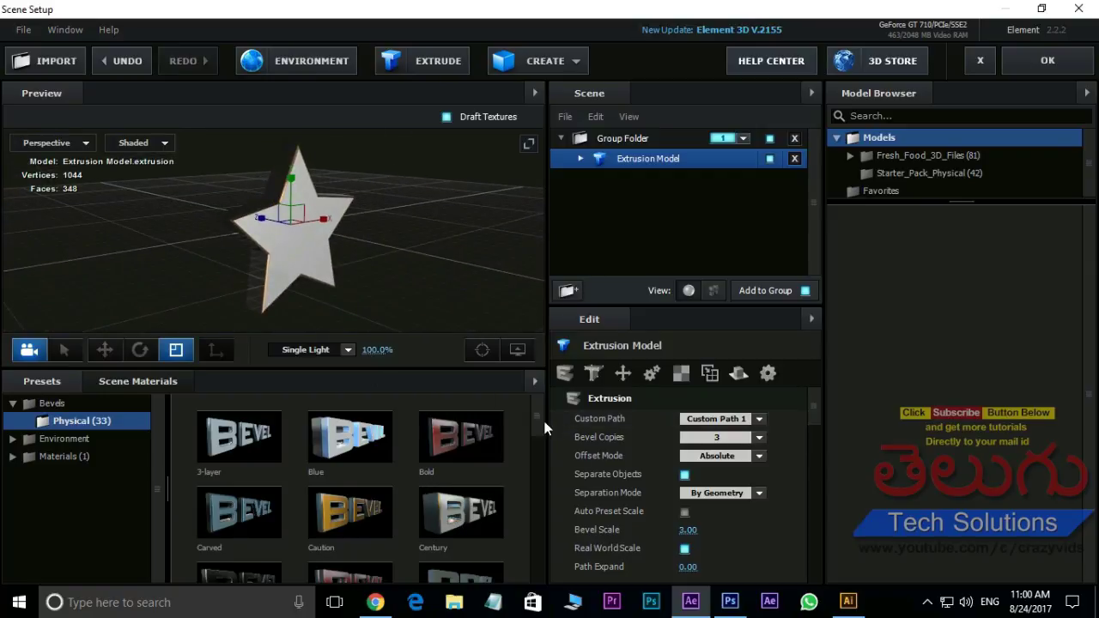
pyautogui.moveTo(535, 417)
pyautogui.mouseDown()
pyautogui.moveTo(547, 567)
pyautogui.moveTo(542, 415)
pyautogui.mouseUp()
pyautogui.moveTo(294, 266); pyautogui.dragTo(272, 276)
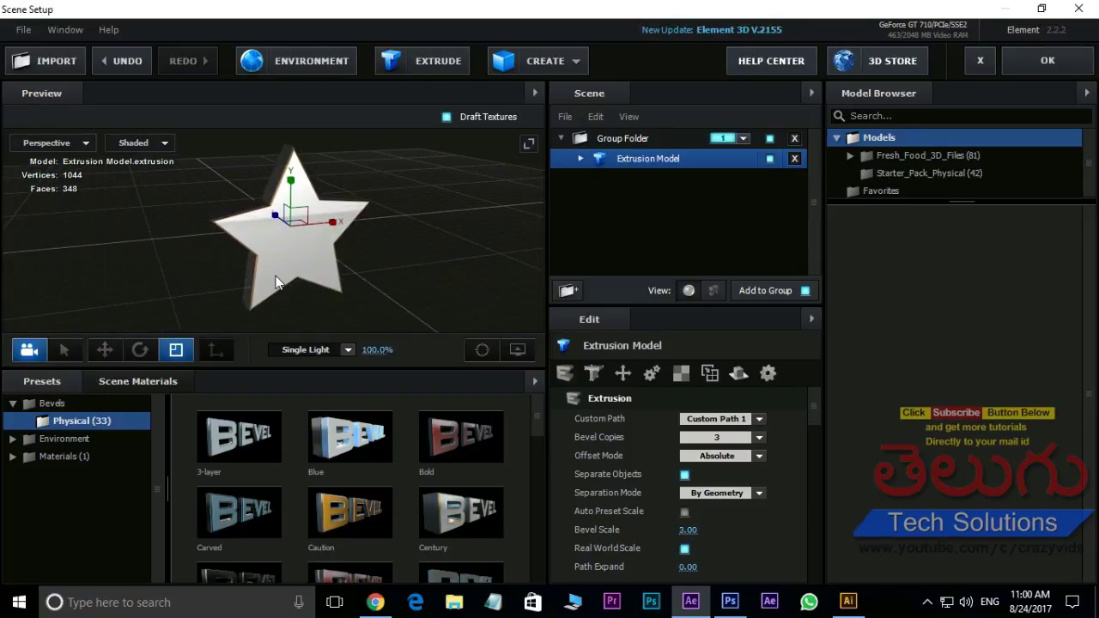
pyautogui.click(1028, 55)
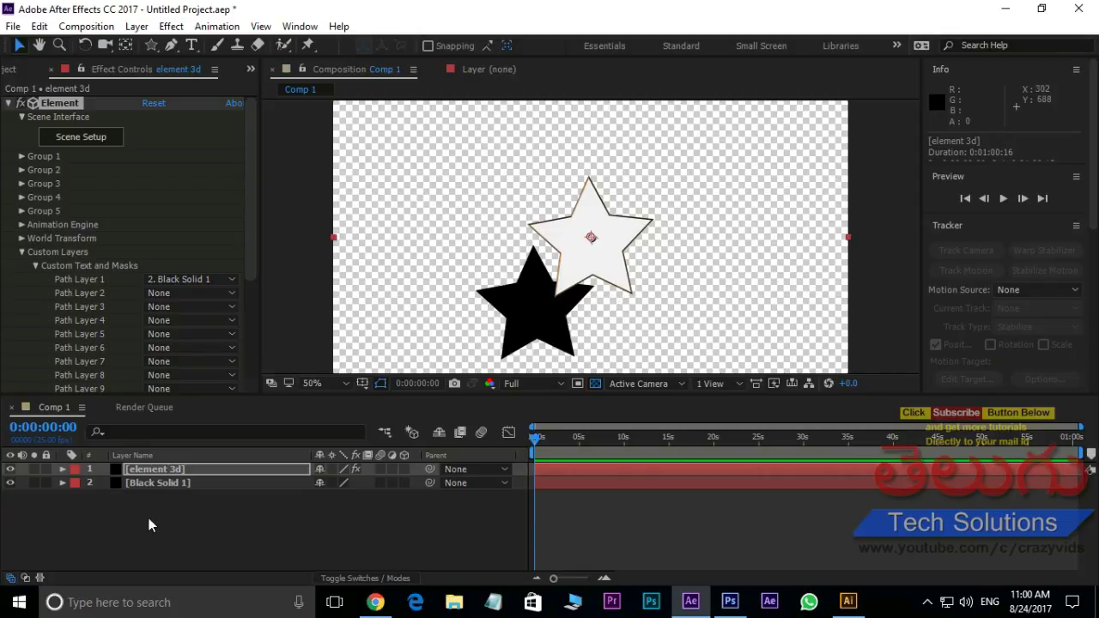
# Hide Black Solid 1 and add a camera, orbiting it to show the star's depth
pyautogui.click(11, 483)
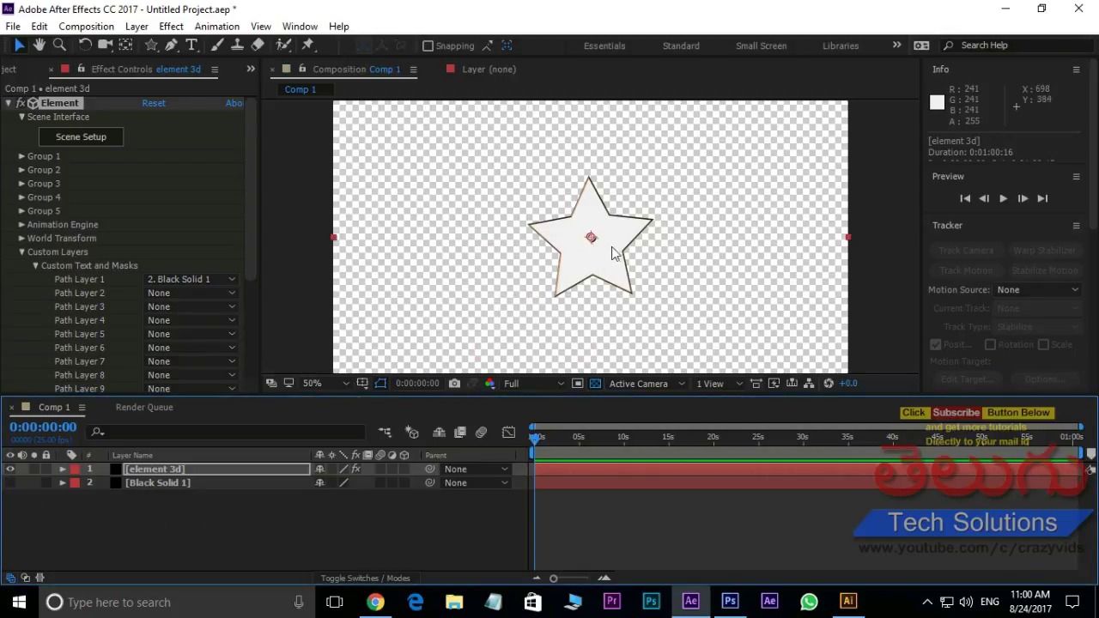
pyautogui.rightClick(221, 522)
pyautogui.moveTo(259, 369)
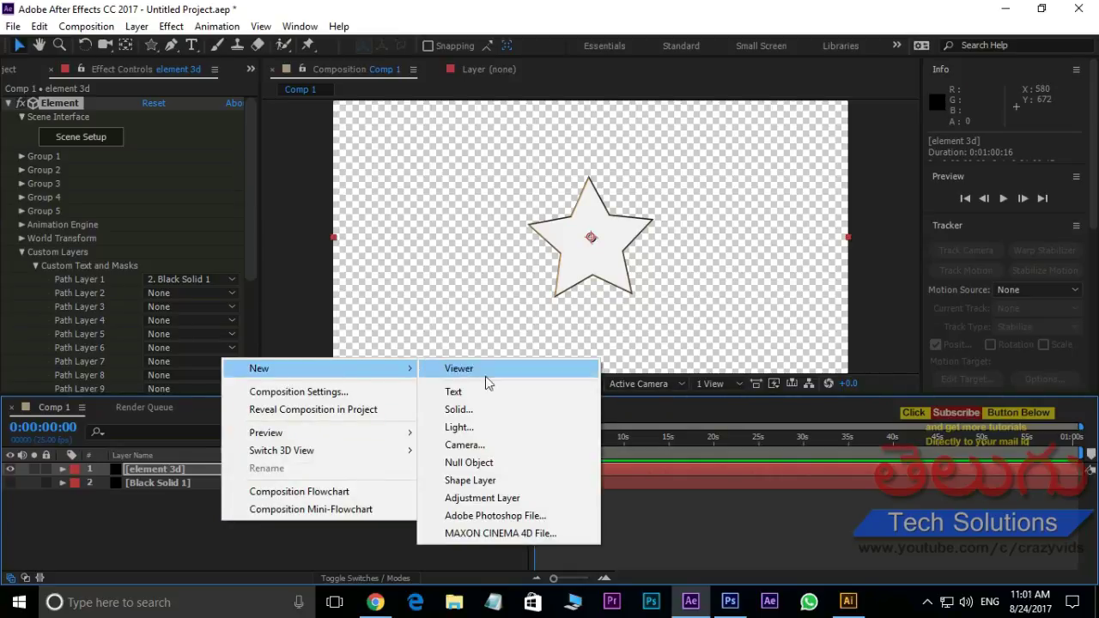
pyautogui.click(471, 444)
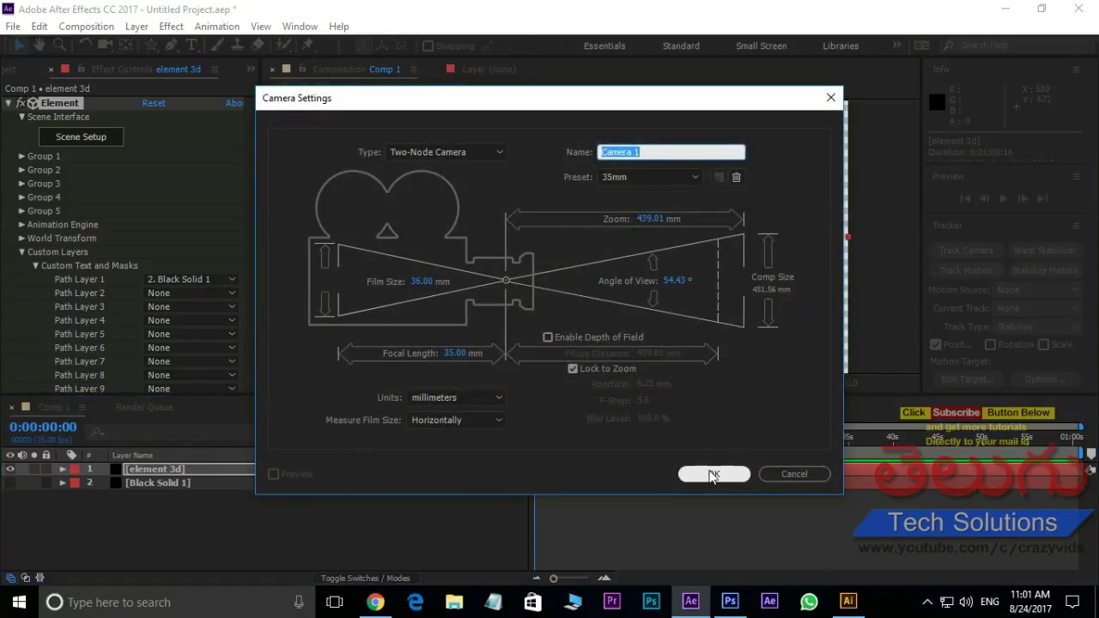
pyautogui.click(702, 472)
pyautogui.click(104, 47)
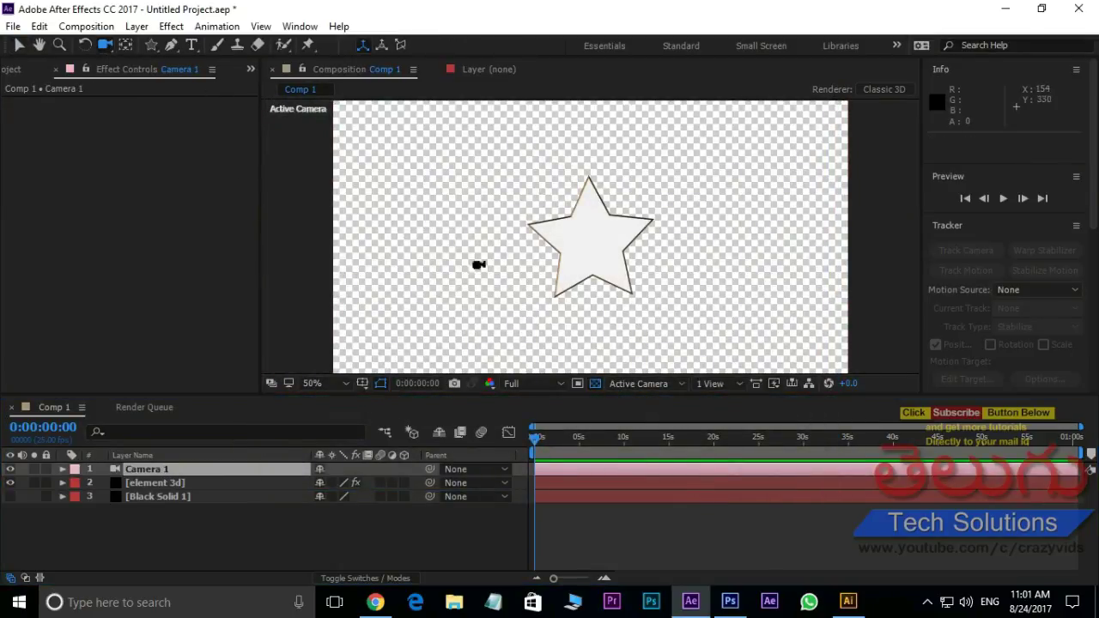
pyautogui.moveTo(606, 265); pyautogui.dragTo(633, 266)
# Select all three layers in the Comp 1 timeline
pyautogui.moveTo(150, 48)
pyautogui.mouseDown()
pyautogui.moveTo(208, 42)
pyautogui.moveTo(214, 128)
pyautogui.moveTo(225, 108)
pyautogui.moveTo(572, 200)
pyautogui.mouseUp()
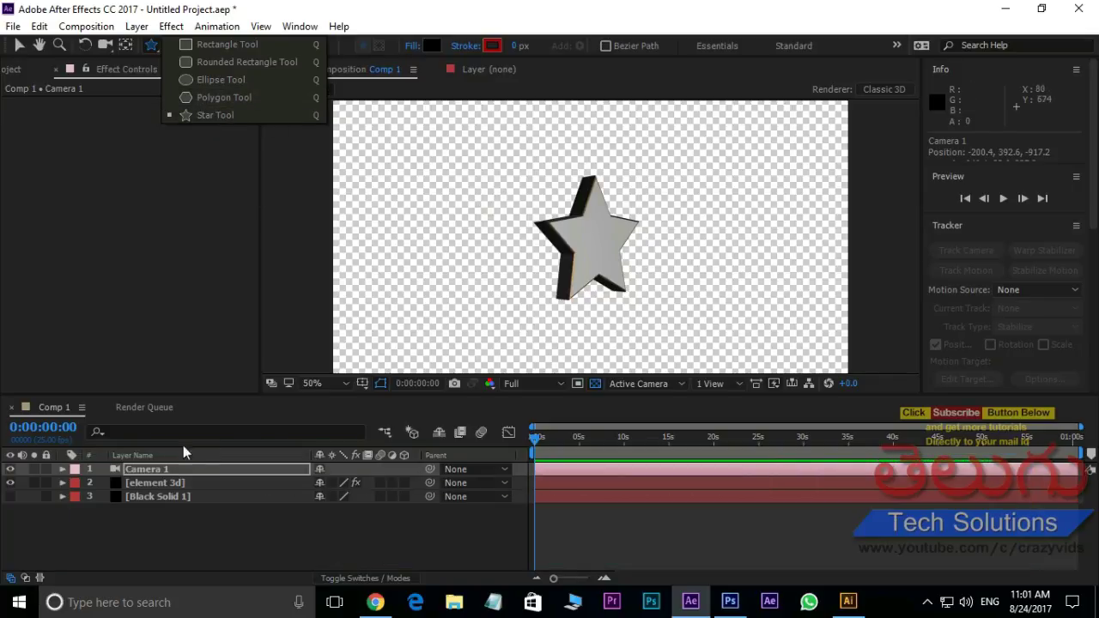
pyautogui.click(19, 45)
pyautogui.moveTo(145, 528); pyautogui.dragTo(186, 457)
# Delete all layers from Comp 1 and add a new black solid, Black Solid 2
pyautogui.press('Delete')
pyautogui.click(18, 70)
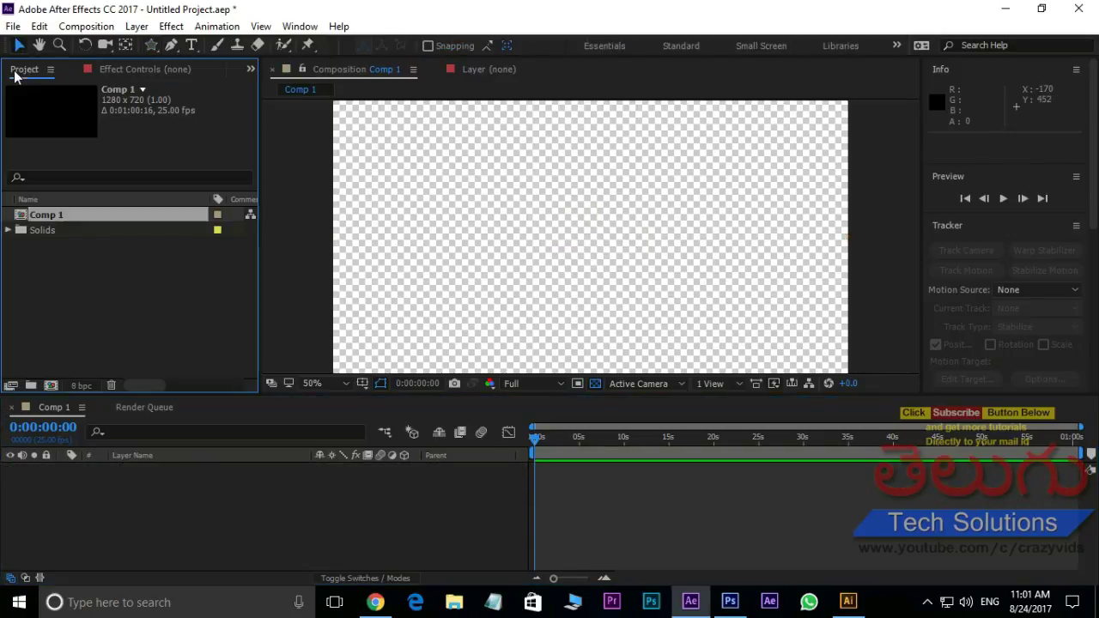
pyautogui.click(22, 289)
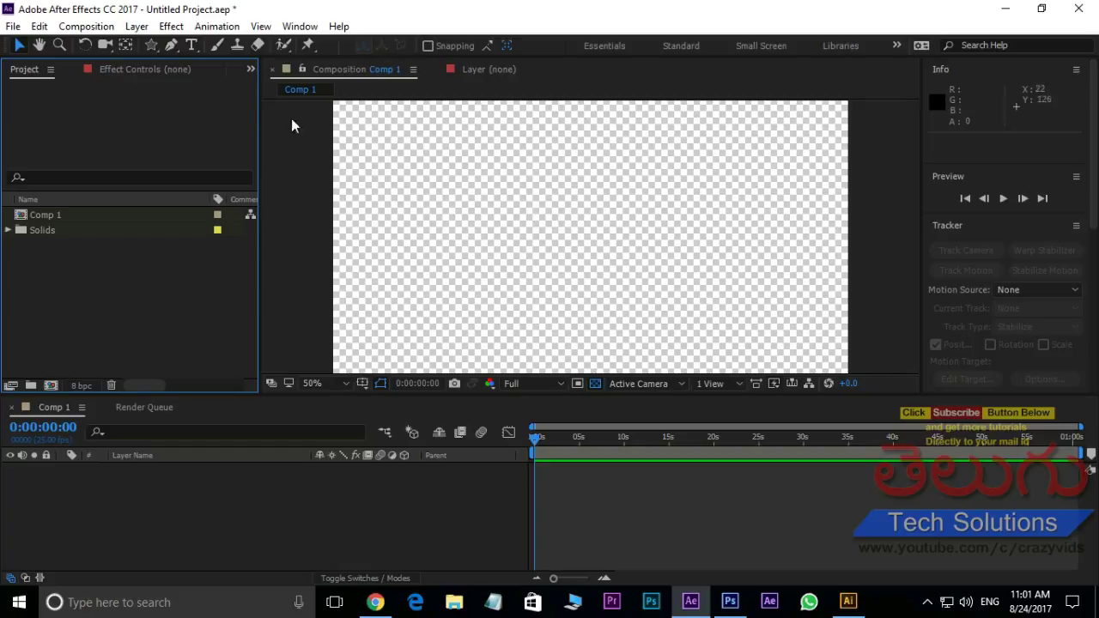
pyautogui.click(170, 46)
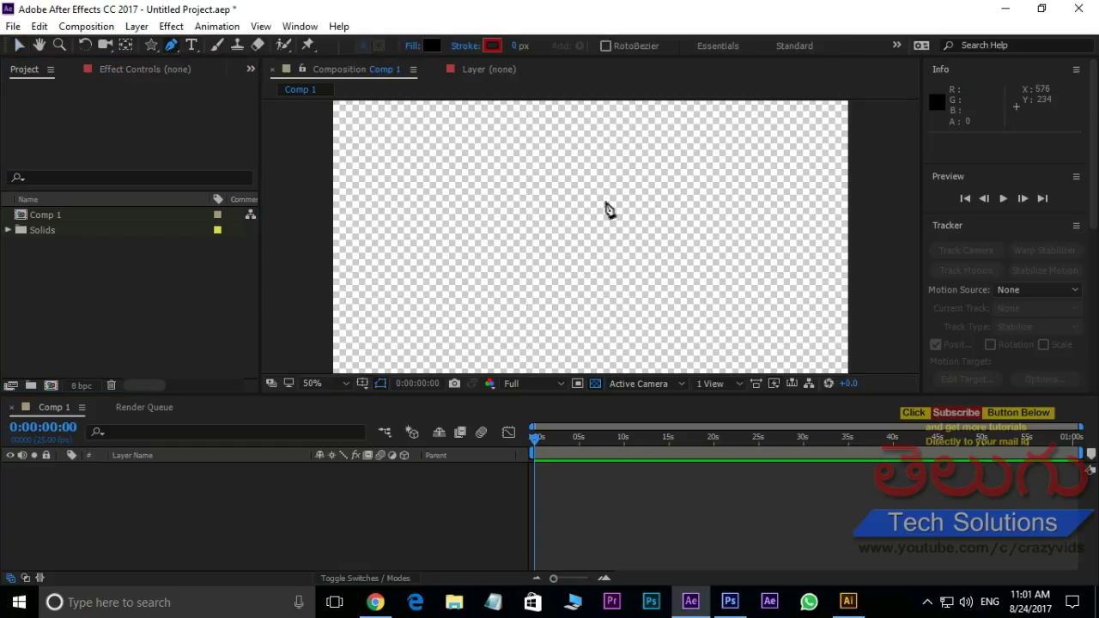
pyautogui.click(18, 45)
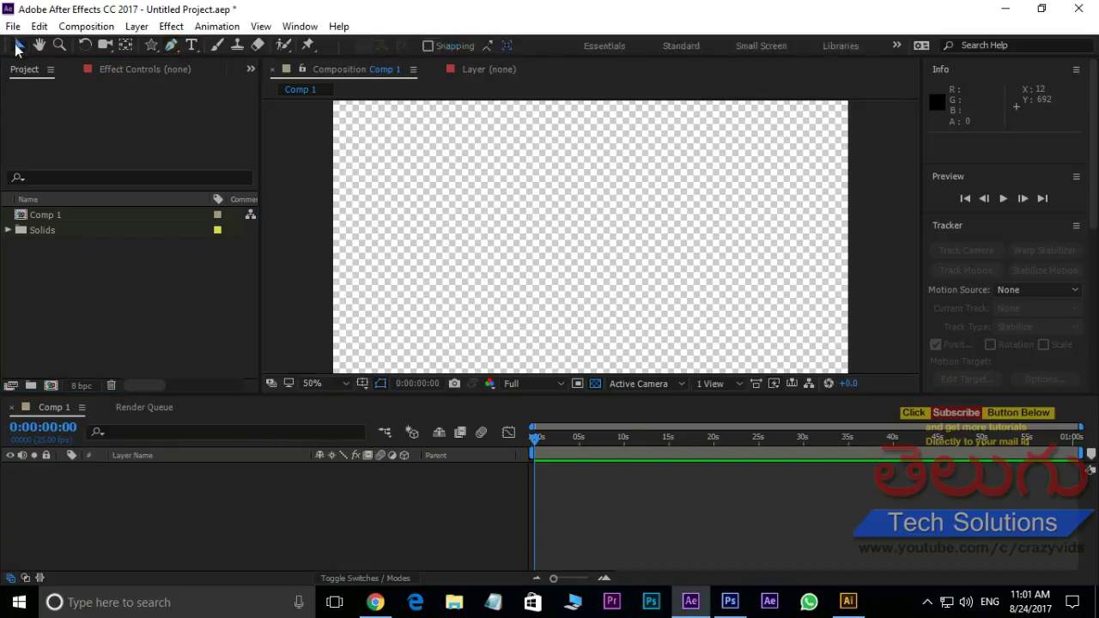
pyautogui.rightClick(157, 513)
pyautogui.moveTo(240, 355)
pyautogui.click(393, 394)
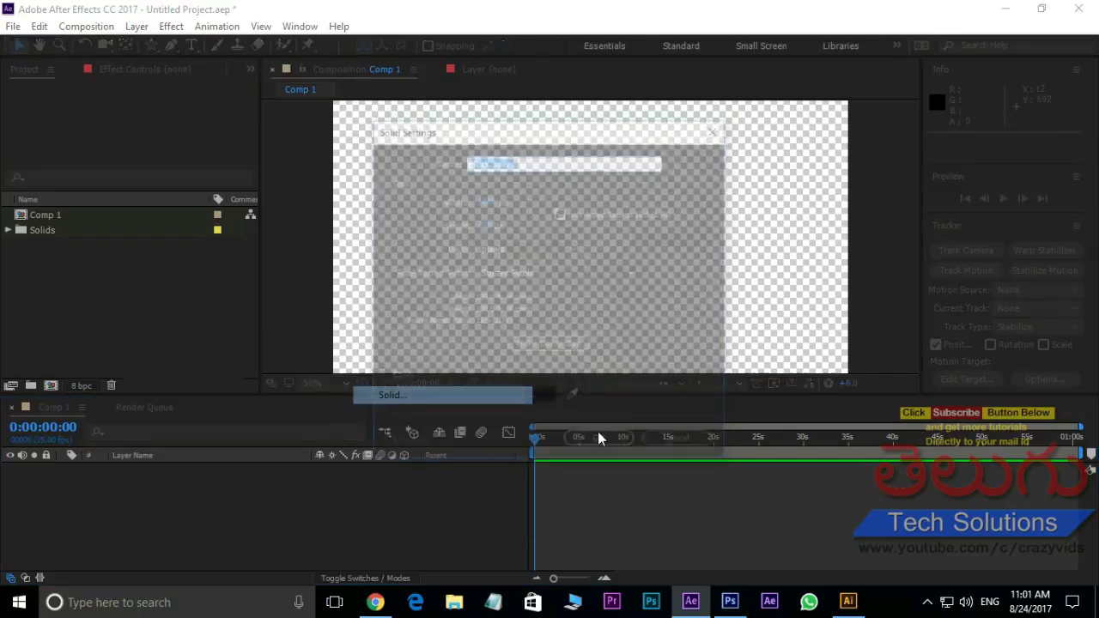
pyautogui.click(598, 440)
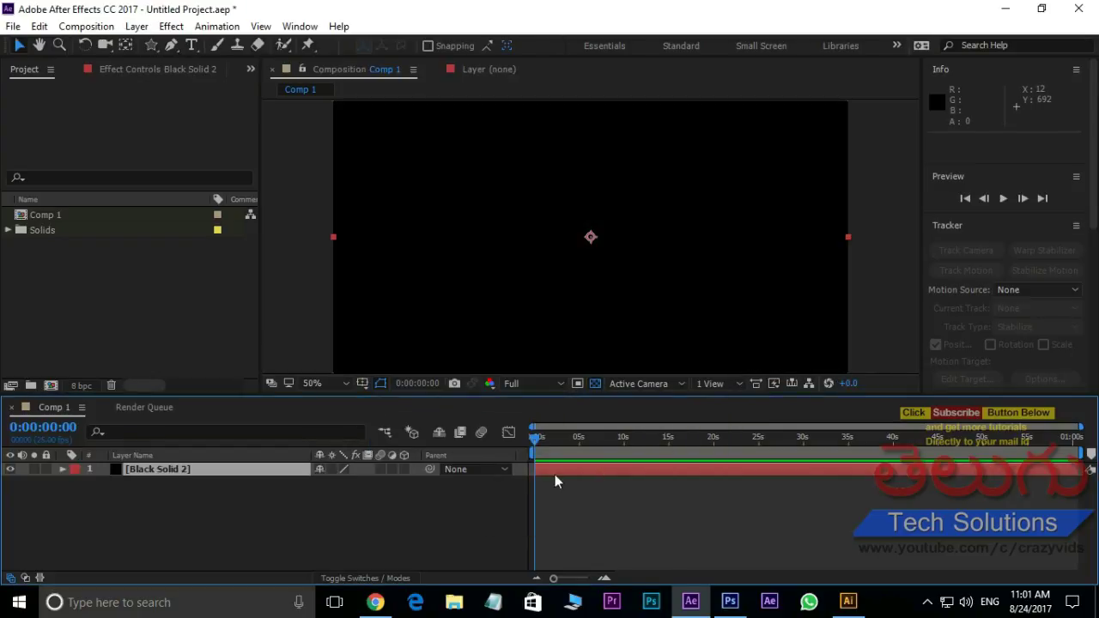
# Draw a closed heart-shaped Mask 1 on Black Solid 2 with the Pen tool
pyautogui.click(171, 46)
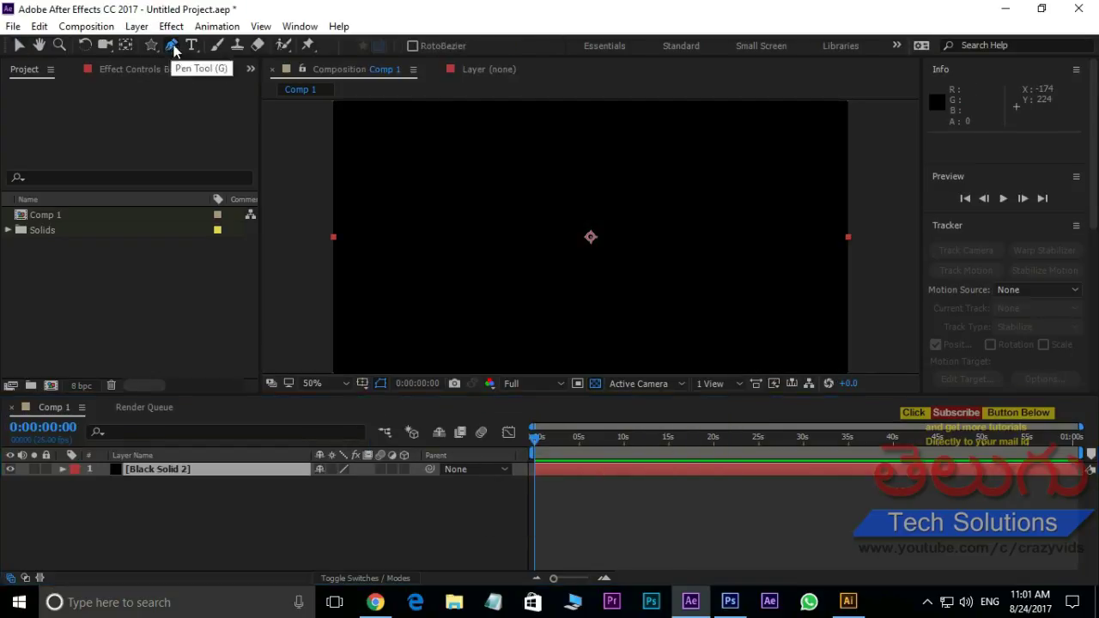
pyautogui.click(524, 311)
pyautogui.moveTo(467, 183); pyautogui.dragTo(487, 131)
pyautogui.moveTo(557, 184); pyautogui.dragTo(561, 198)
pyautogui.moveTo(665, 184); pyautogui.dragTo(684, 242)
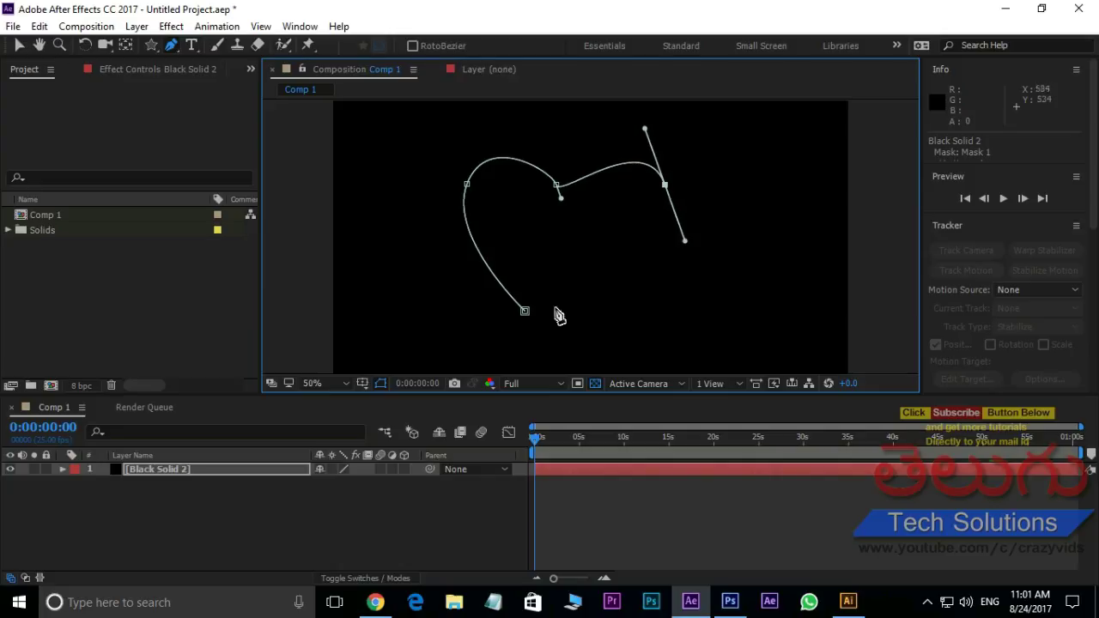
pyautogui.moveTo(530, 314)
pyautogui.mouseDown()
pyautogui.moveTo(504, 299)
pyautogui.moveTo(512, 304)
pyautogui.mouseUp()
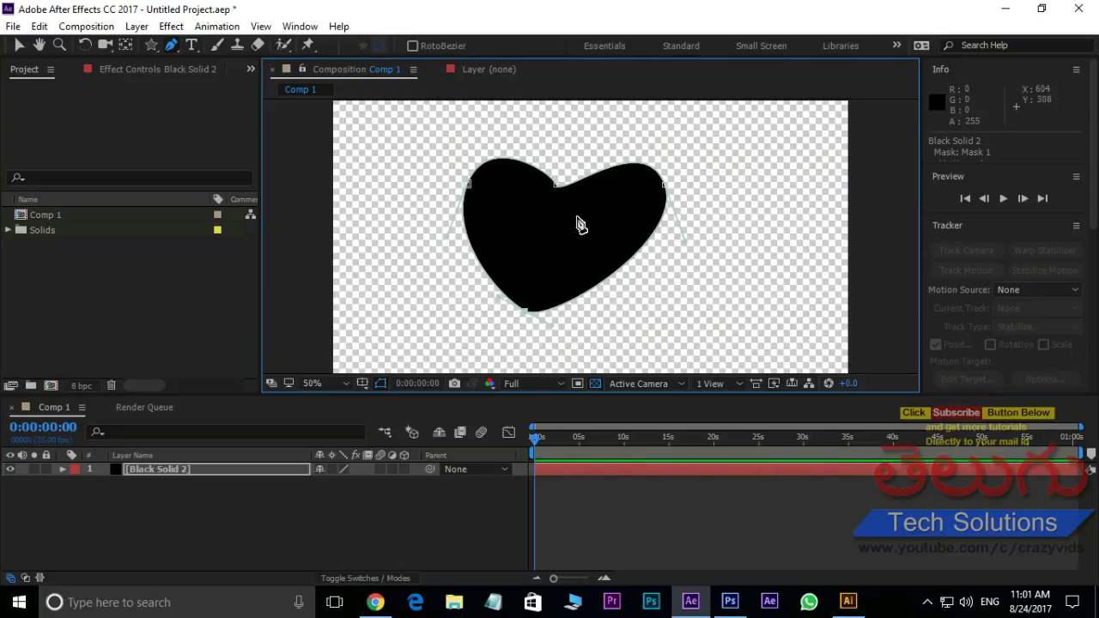
# Create a new solid layer named element3d
pyautogui.rightClick(193, 515)
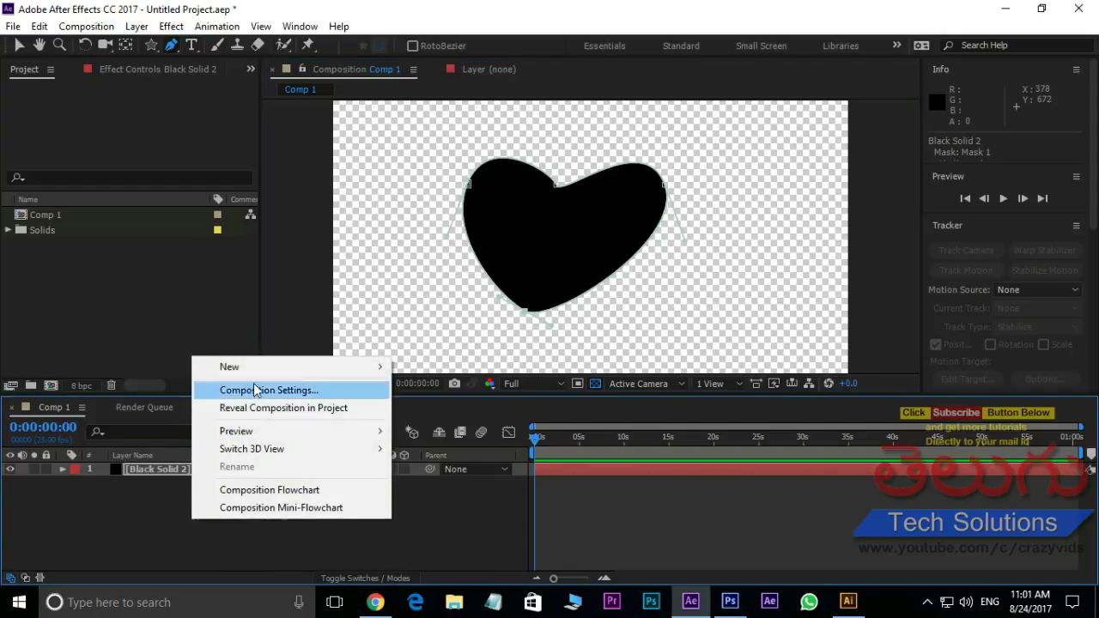
pyautogui.moveTo(254, 369)
pyautogui.click(428, 408)
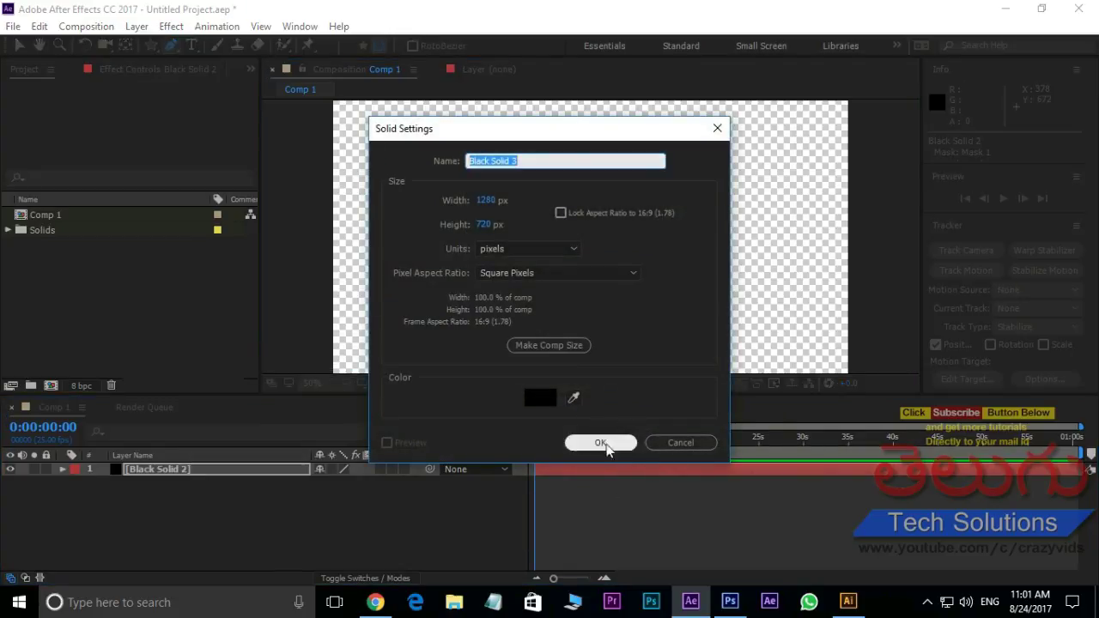
pyautogui.write('elem')
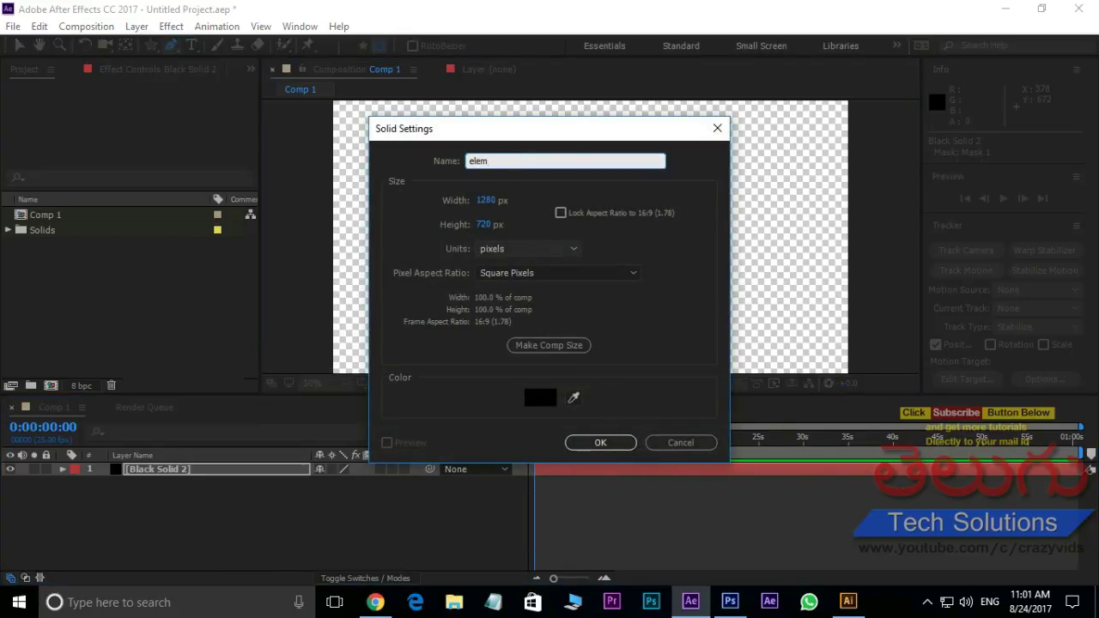
pyautogui.write('ent3d')
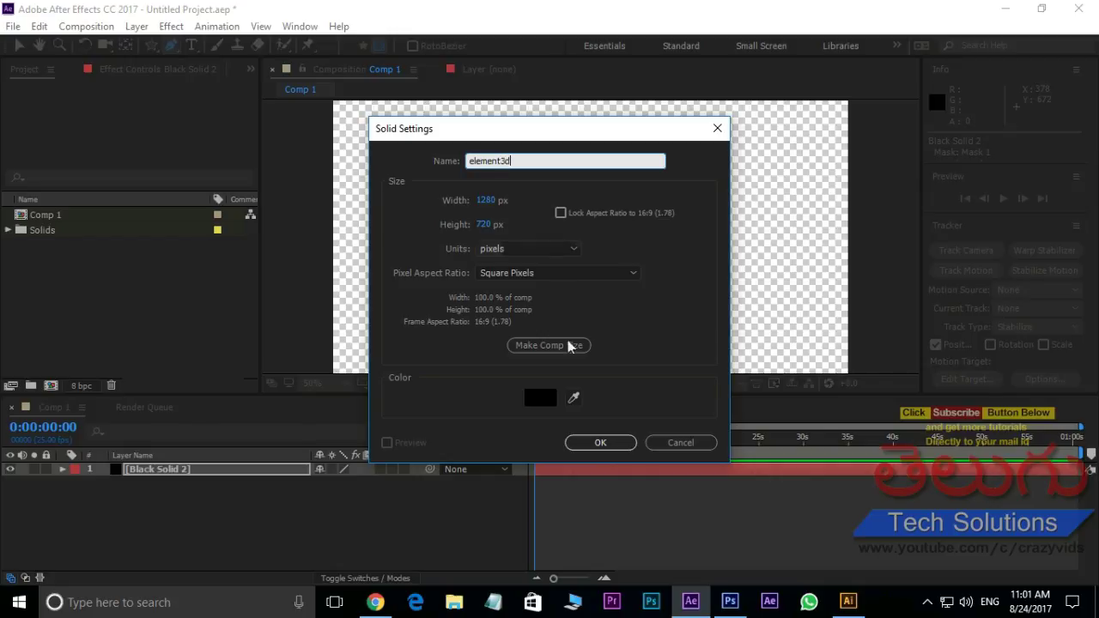
pyautogui.click(601, 442)
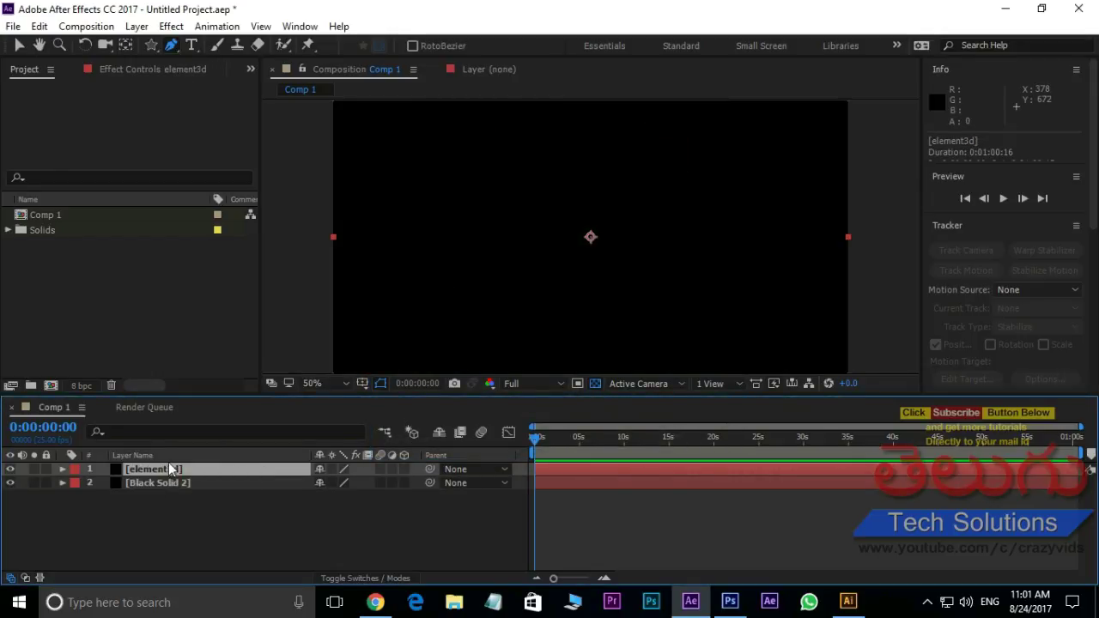
# Apply the Video Copilot Element effect to the element3d solid
pyautogui.click(171, 26)
pyautogui.moveTo(219, 547)
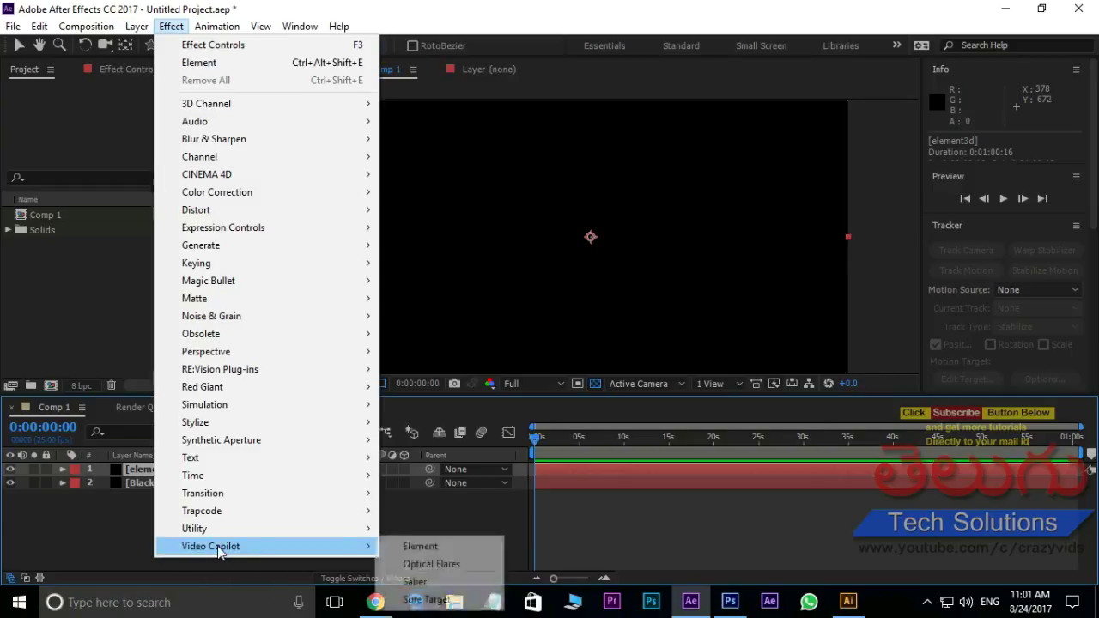
pyautogui.click(441, 547)
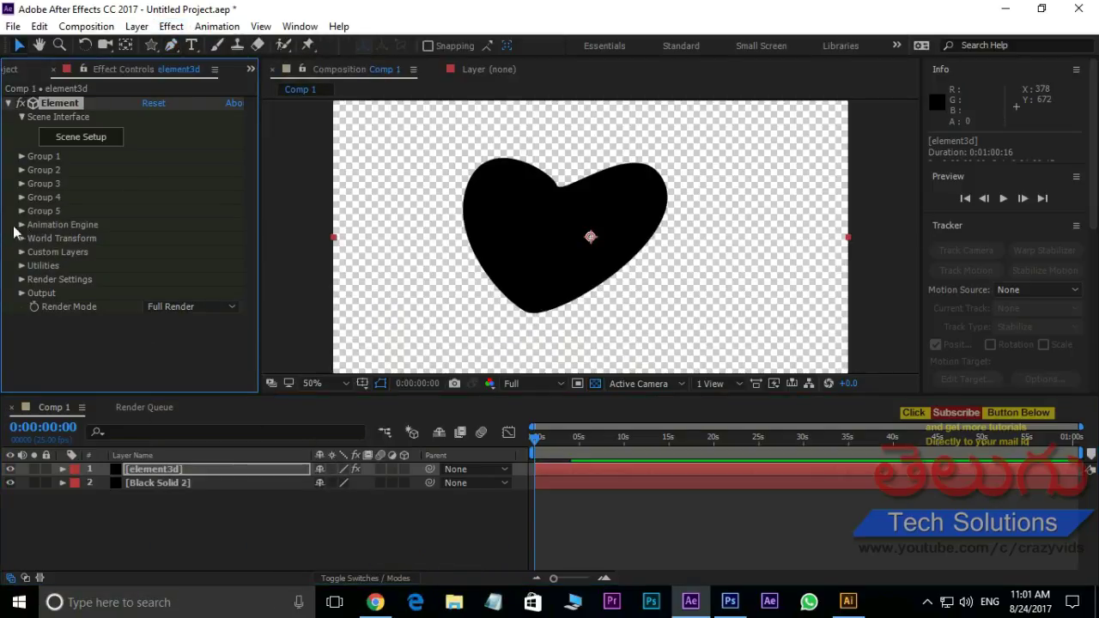
# Set Element's Custom Layers Path Layer 1 to Black Solid 2 and open Scene Setup
pyautogui.click(22, 252)
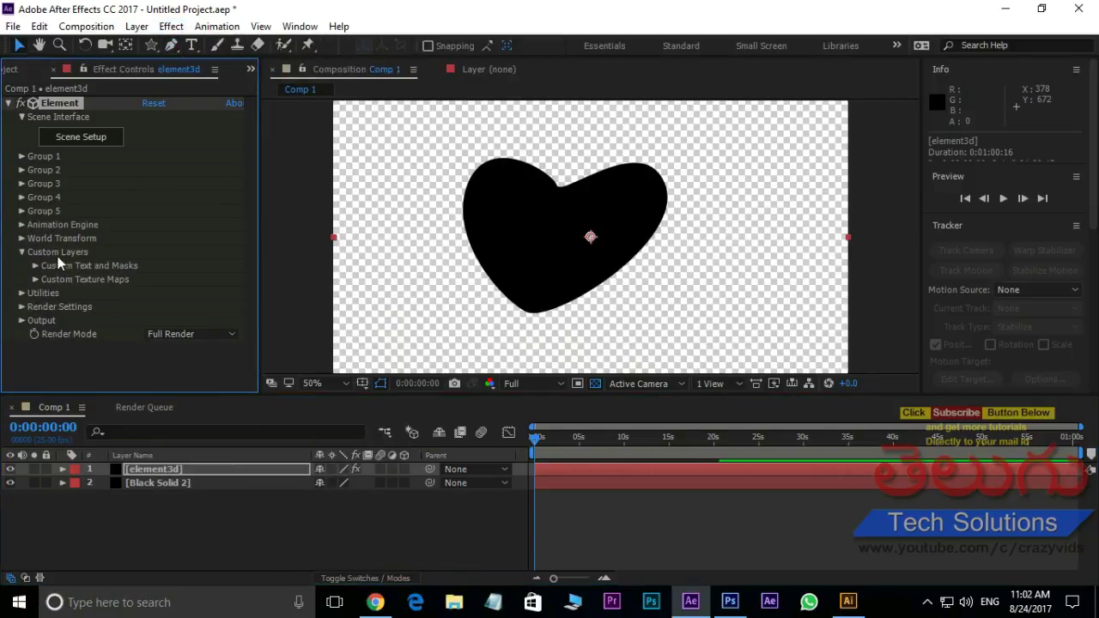
pyautogui.click(36, 266)
pyautogui.scroll(-2, 42, 343)
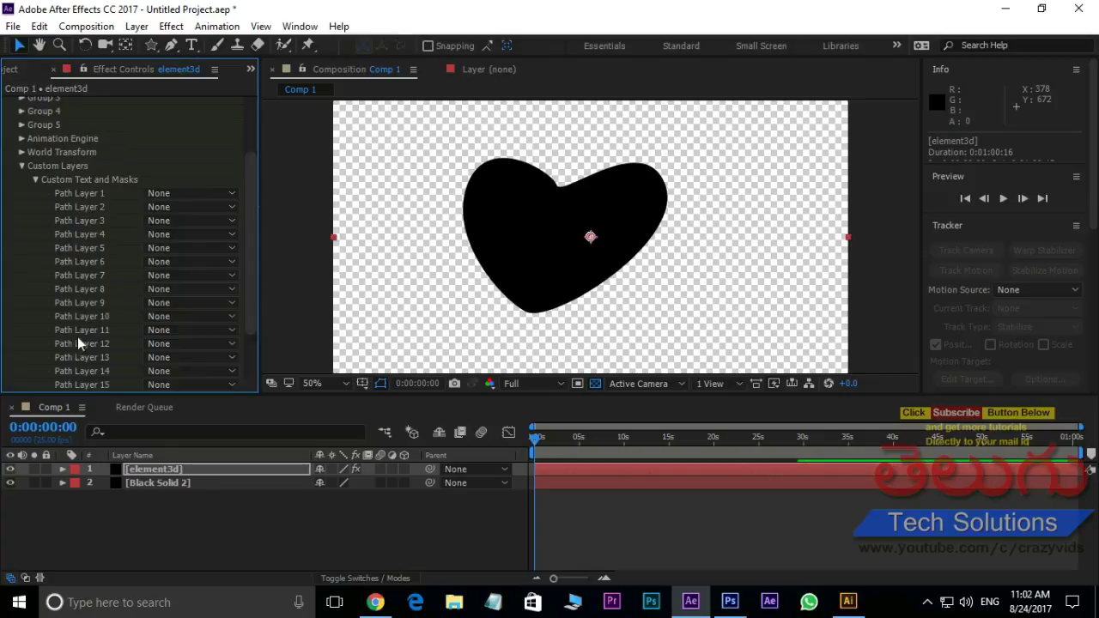
pyautogui.click(179, 194)
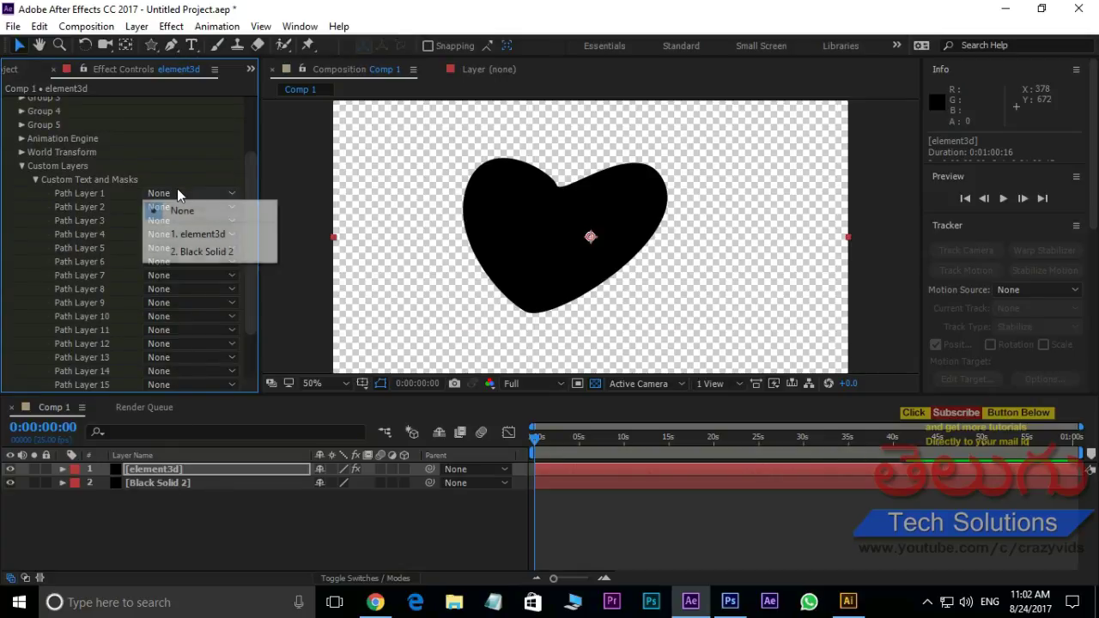
pyautogui.click(220, 252)
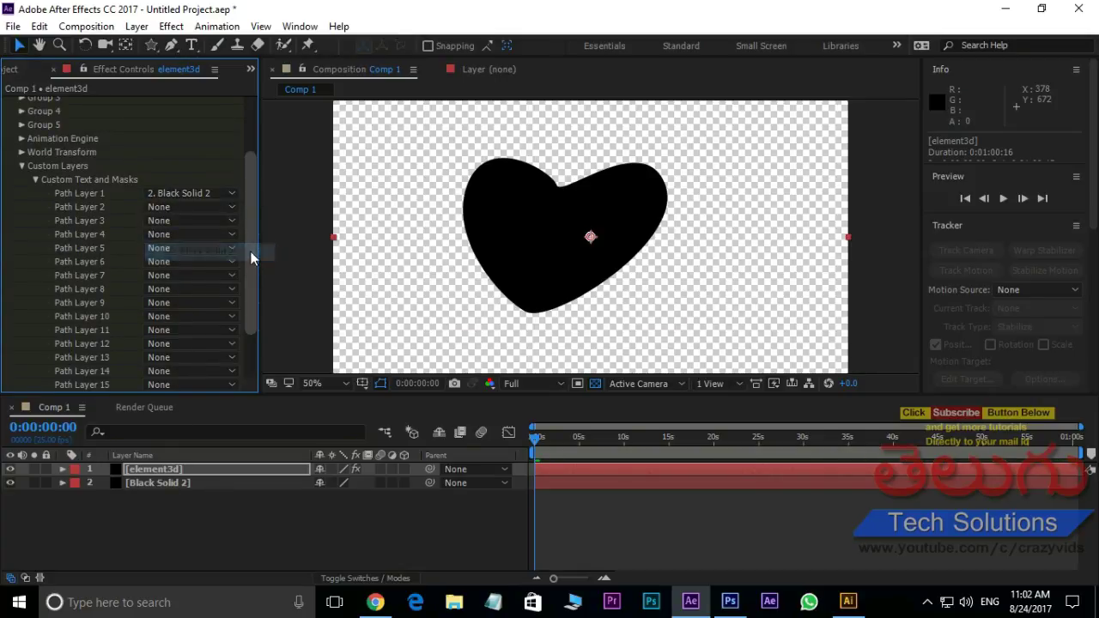
pyautogui.scroll(2, 181, 168)
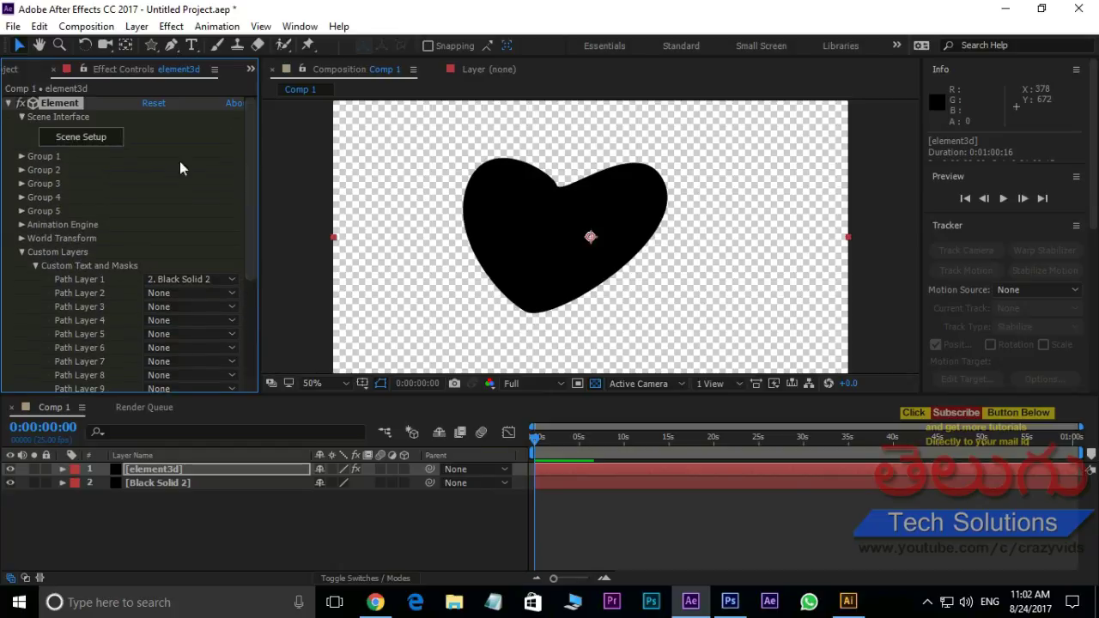
pyautogui.click(100, 143)
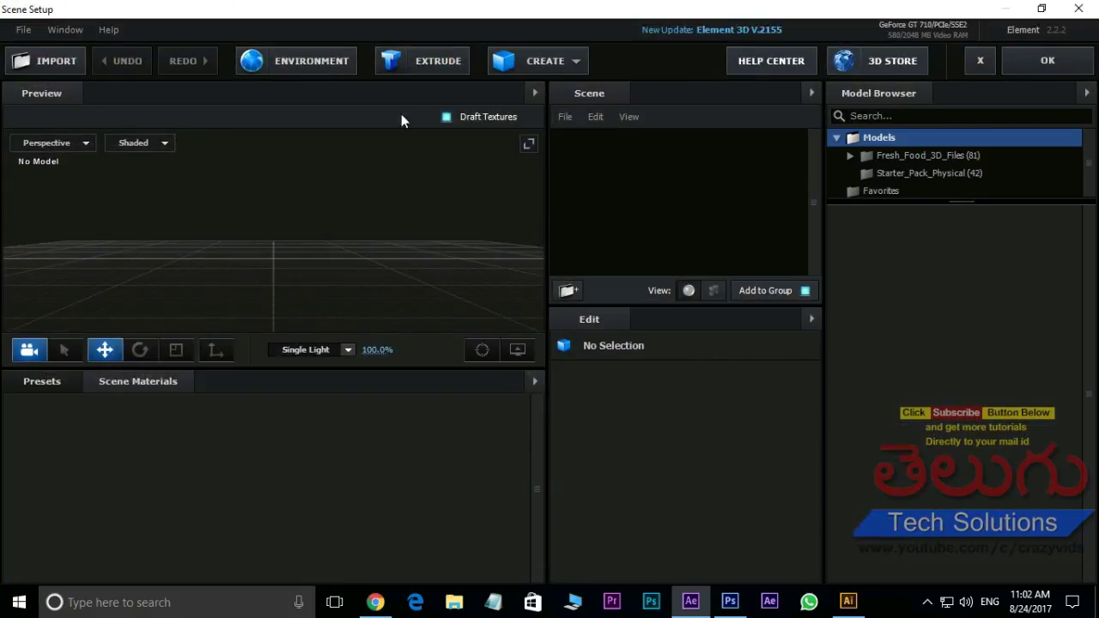
# Extrude the heart path, orbit to check its thickness, and close Scene Setup without saving
pyautogui.click(432, 62)
pyautogui.moveTo(301, 323); pyautogui.dragTo(387, 326)
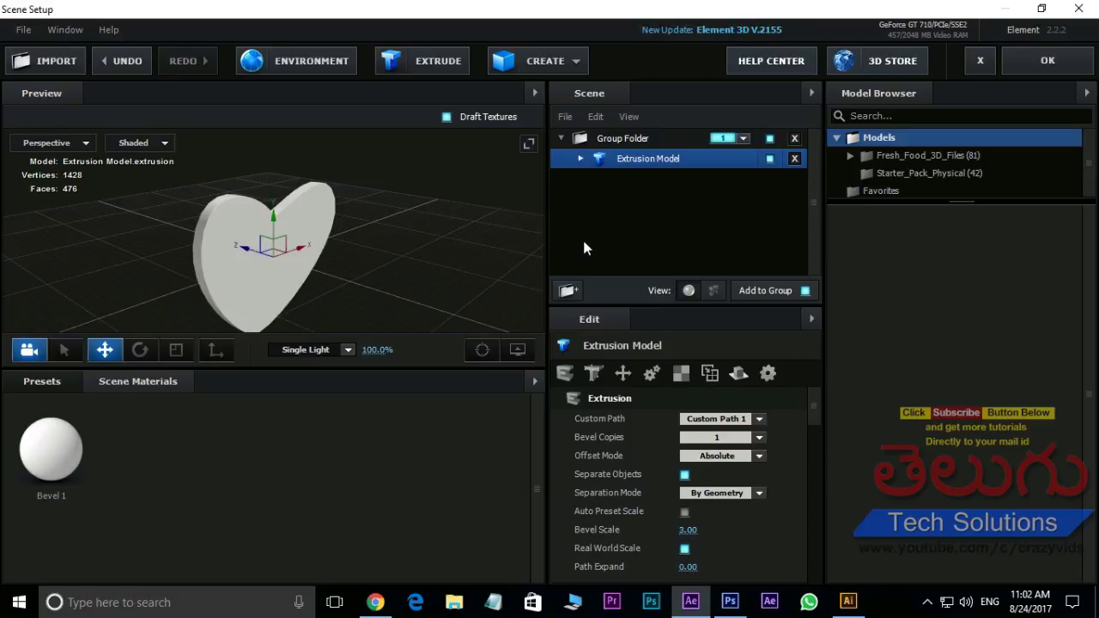
pyautogui.click(980, 62)
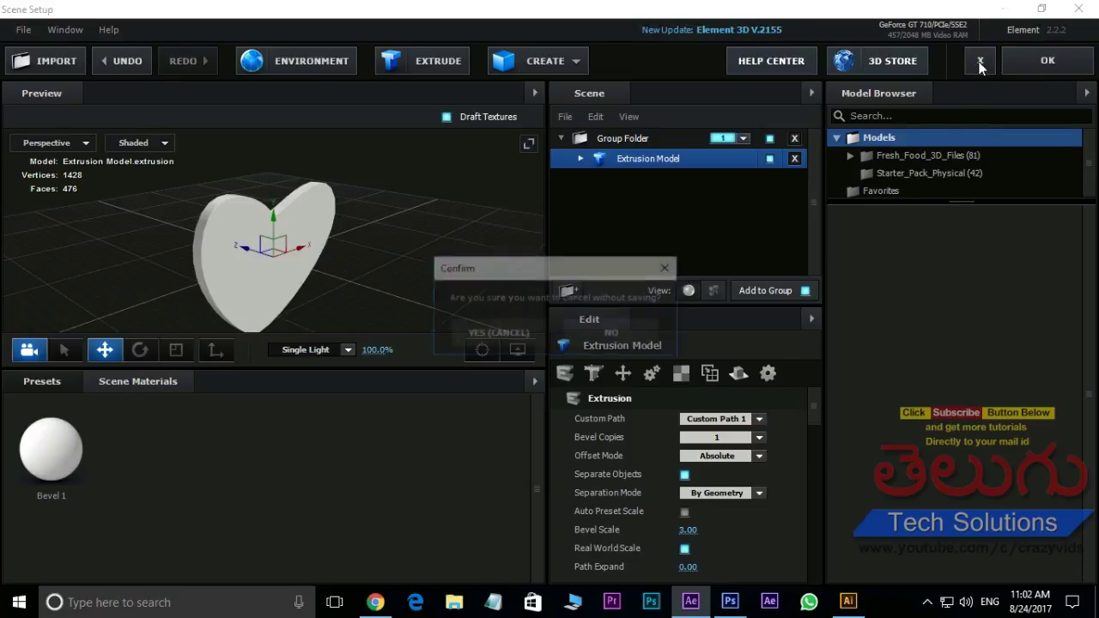
pyautogui.click(507, 337)
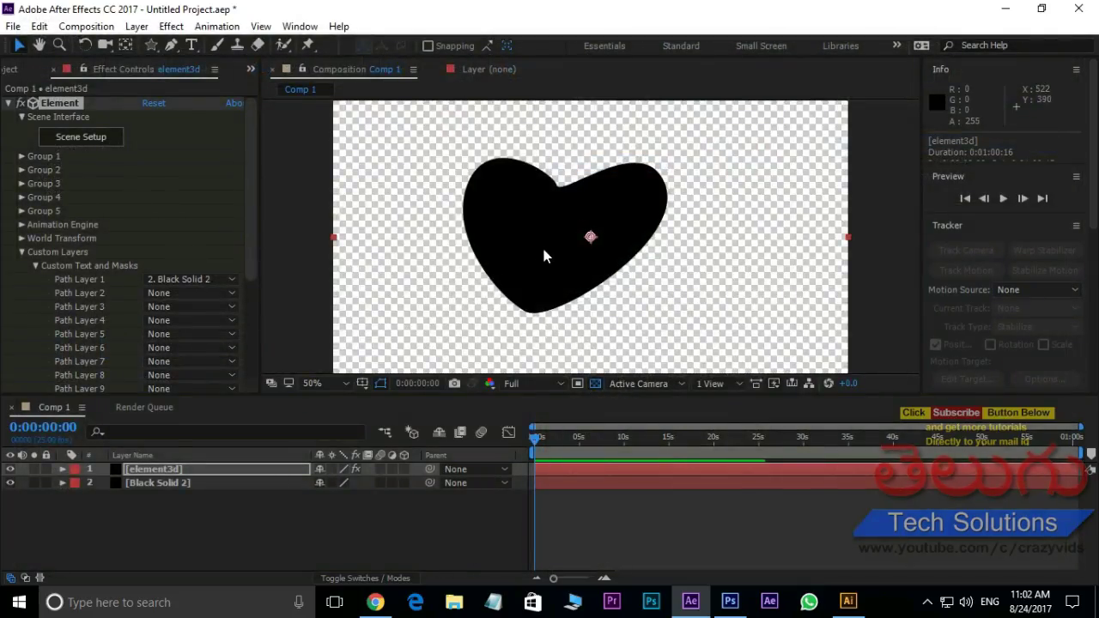
# Draw two star masks on Black Solid 2's heart, one left and one right
pyautogui.click(168, 483)
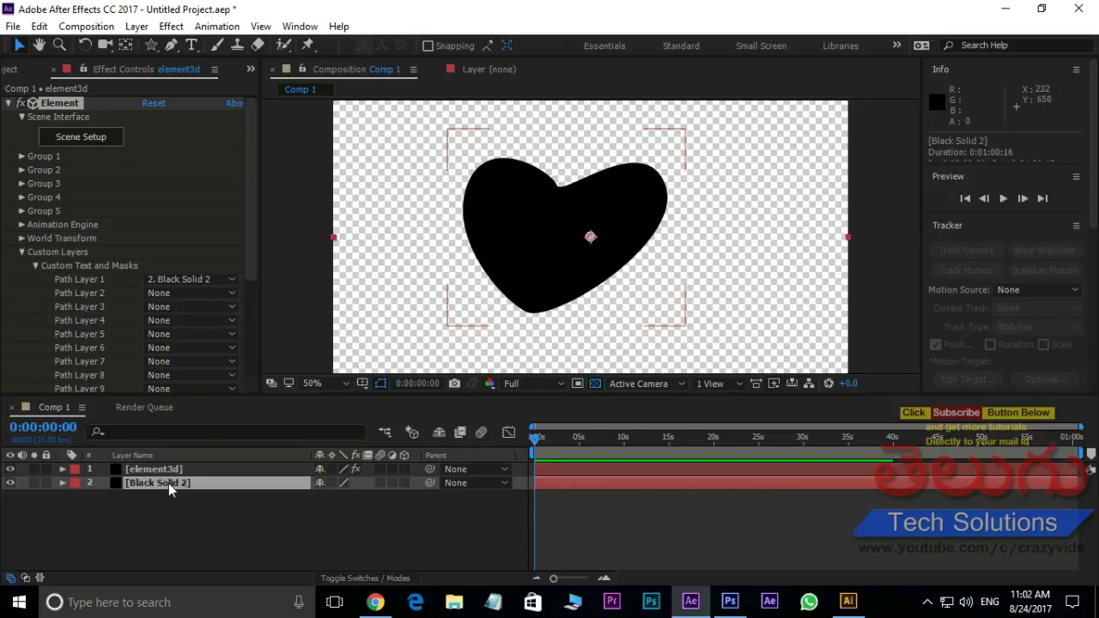
pyautogui.click(151, 45)
pyautogui.moveTo(540, 265); pyautogui.dragTo(578, 257)
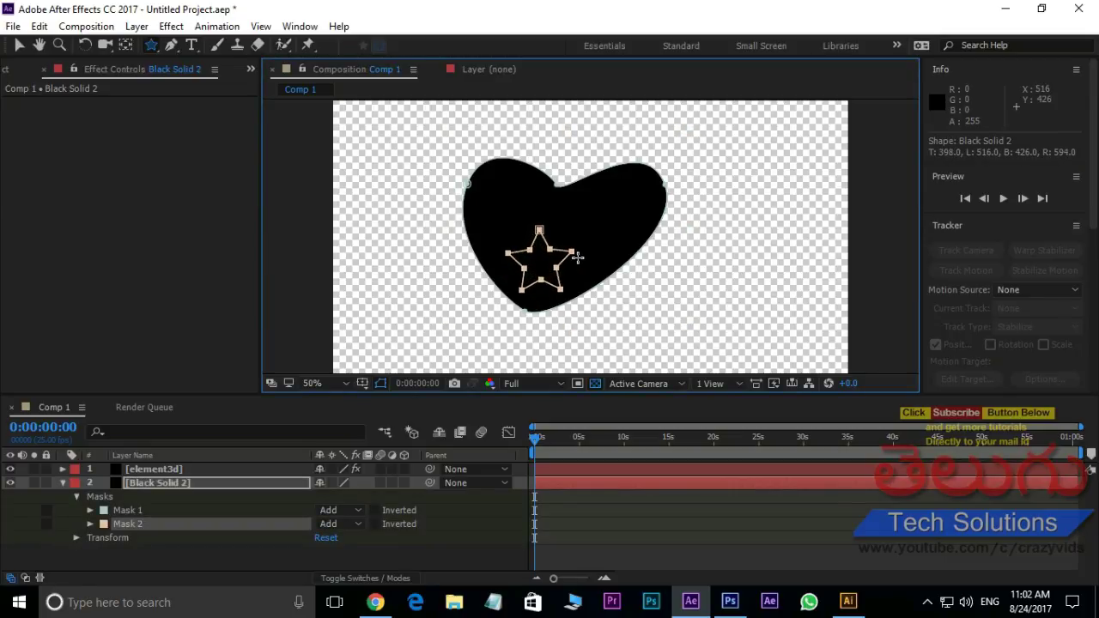
pyautogui.moveTo(612, 220); pyautogui.dragTo(644, 221)
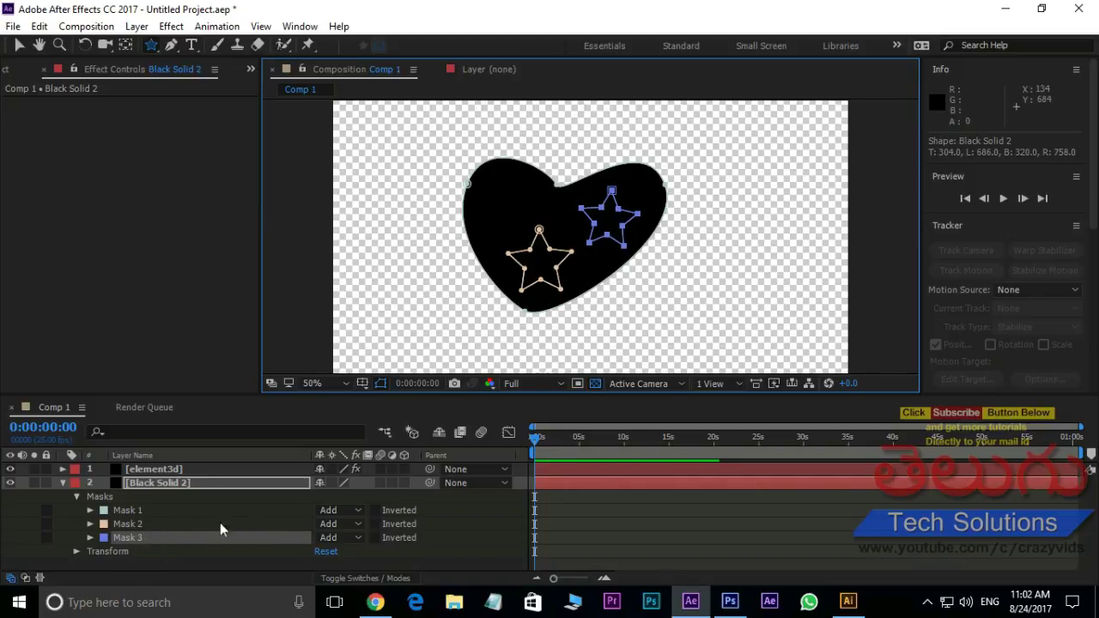
# Set Mask 2 and Mask 3 to Subtract, then select the element3d layer
pyautogui.click(344, 523)
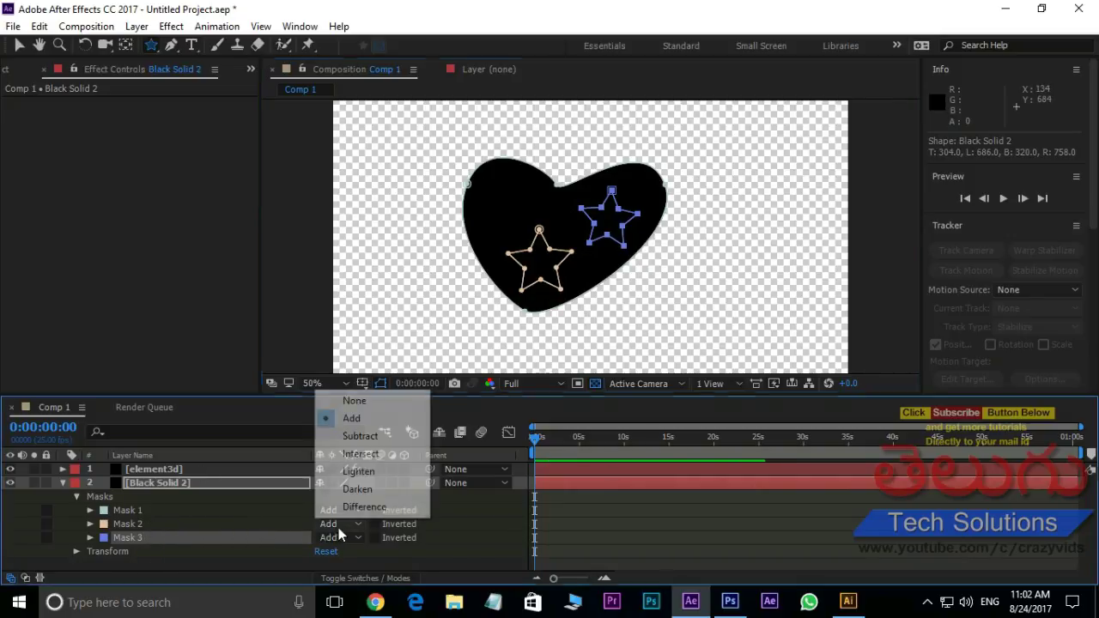
pyautogui.click(369, 438)
pyautogui.click(344, 540)
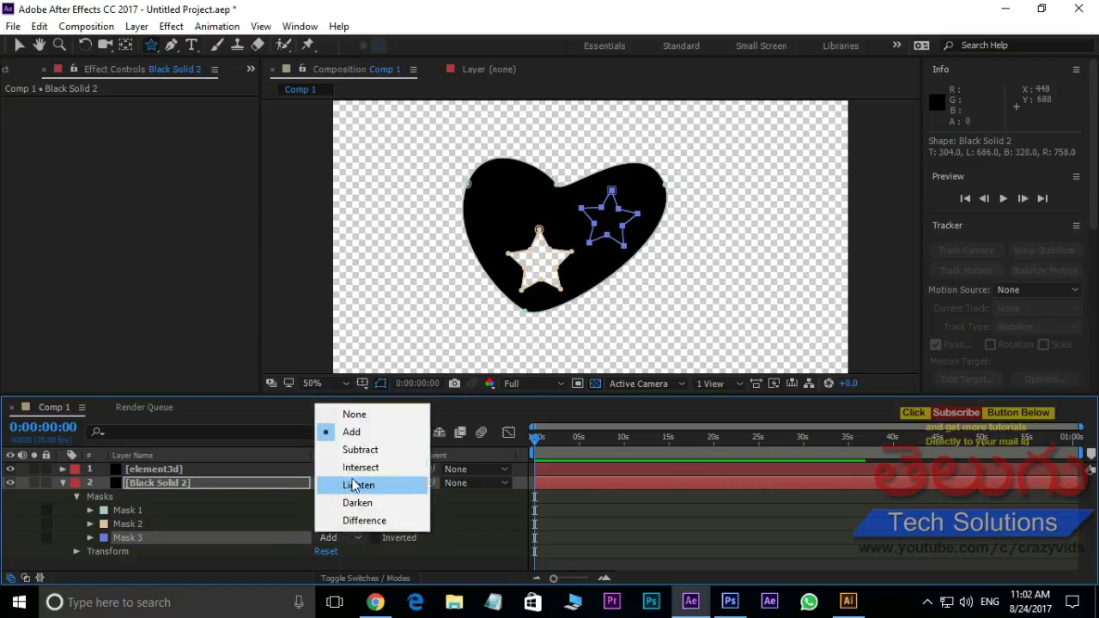
pyautogui.click(359, 450)
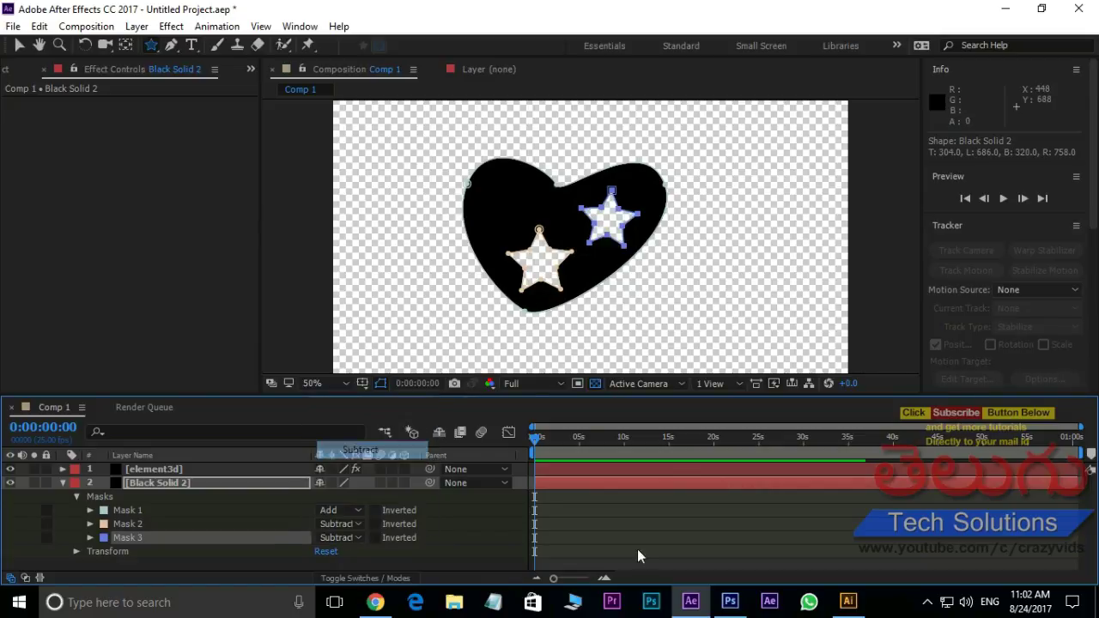
pyautogui.click(4, 70)
pyautogui.click(137, 470)
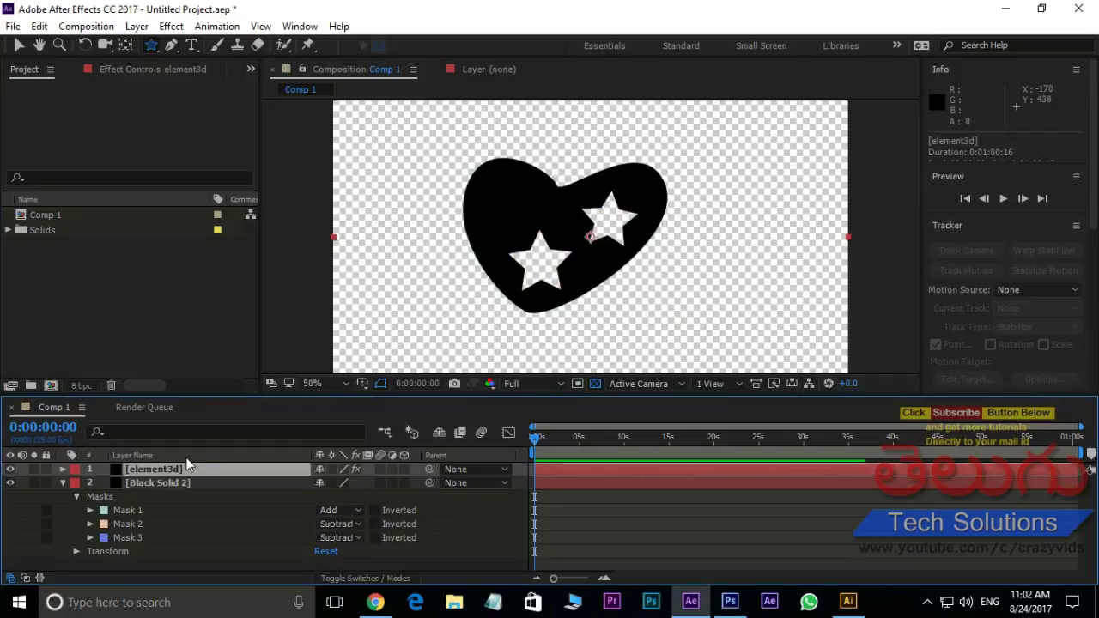
# Preview the star-holed heart extrusion in Element's Scene Setup, orbiting it, then discard it
pyautogui.click(142, 70)
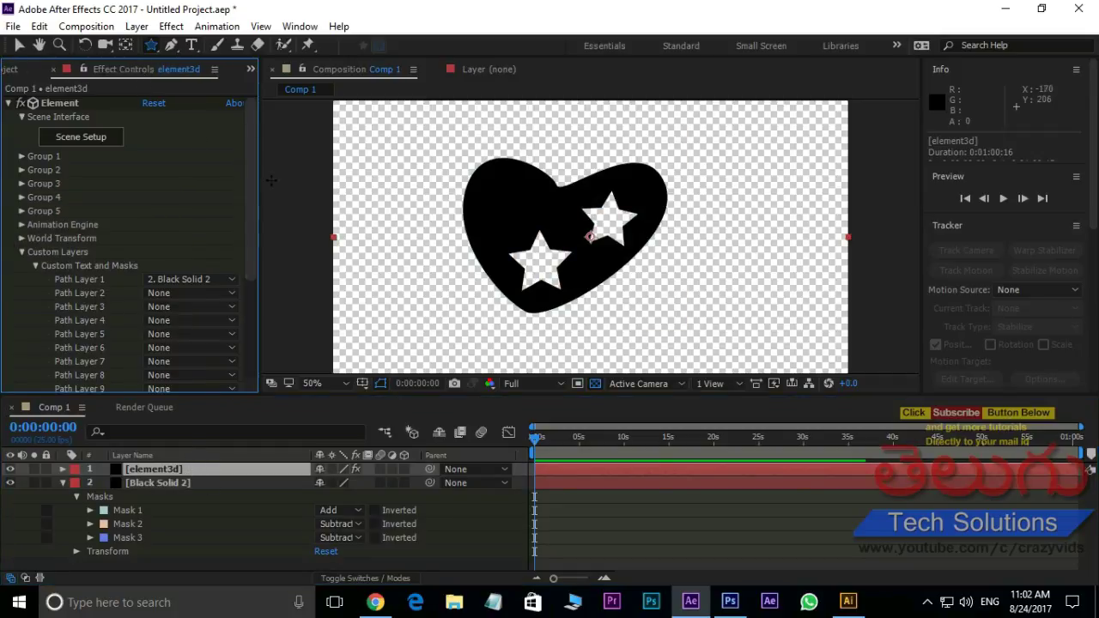
pyautogui.click(83, 138)
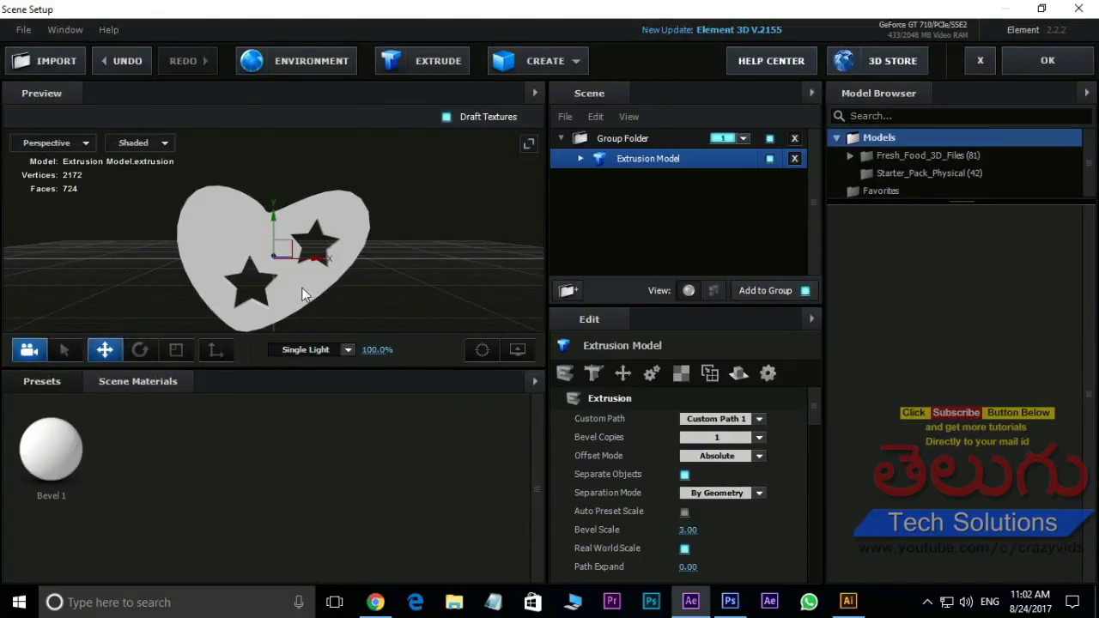
pyautogui.moveTo(302, 294)
pyautogui.mouseDown()
pyautogui.moveTo(637, 254)
pyautogui.moveTo(311, 292)
pyautogui.mouseUp()
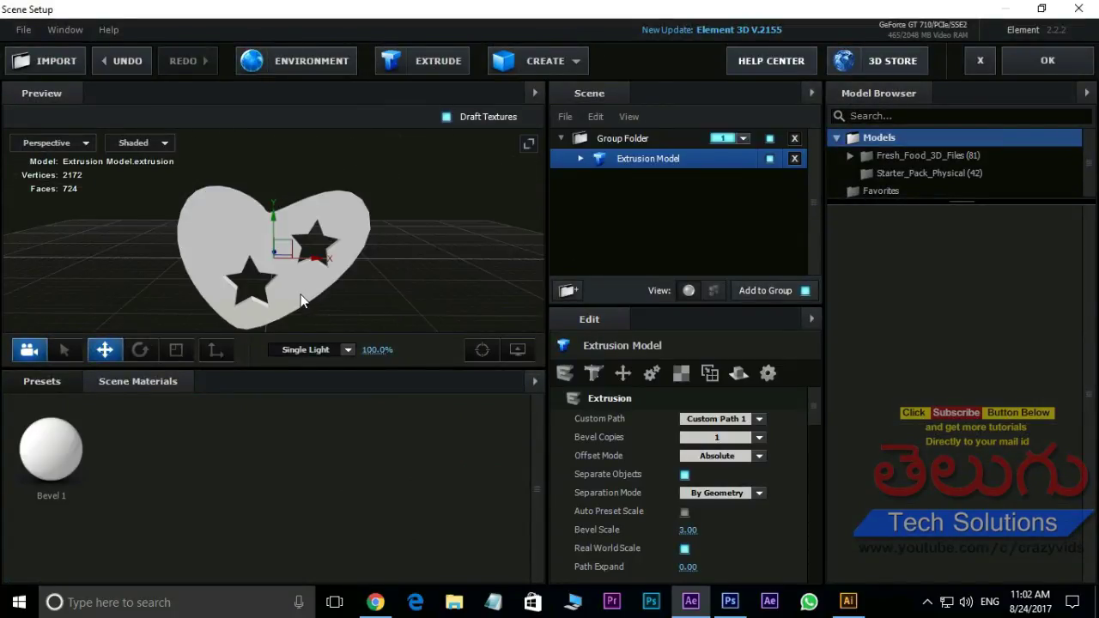
pyautogui.moveTo(289, 289); pyautogui.dragTo(345, 296)
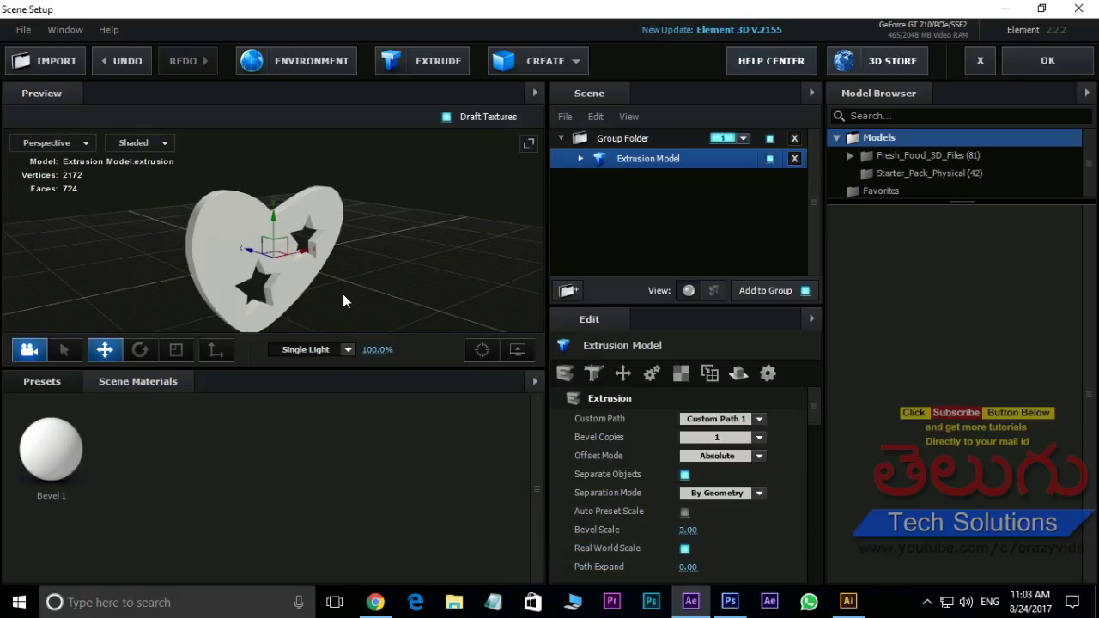
pyautogui.moveTo(343, 294); pyautogui.dragTo(384, 245)
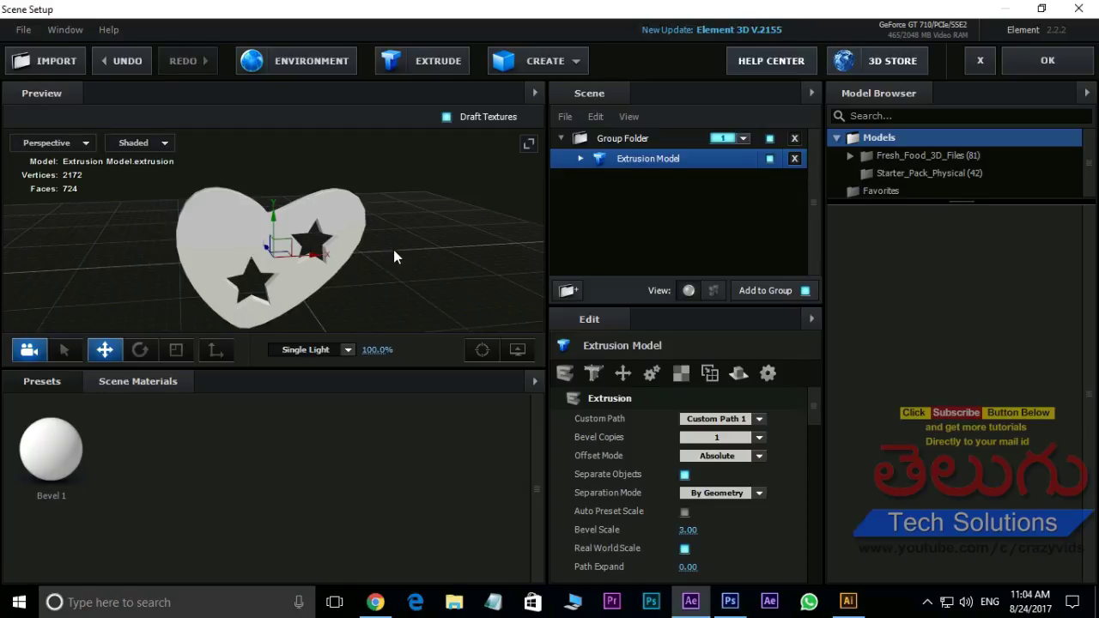
pyautogui.click(980, 62)
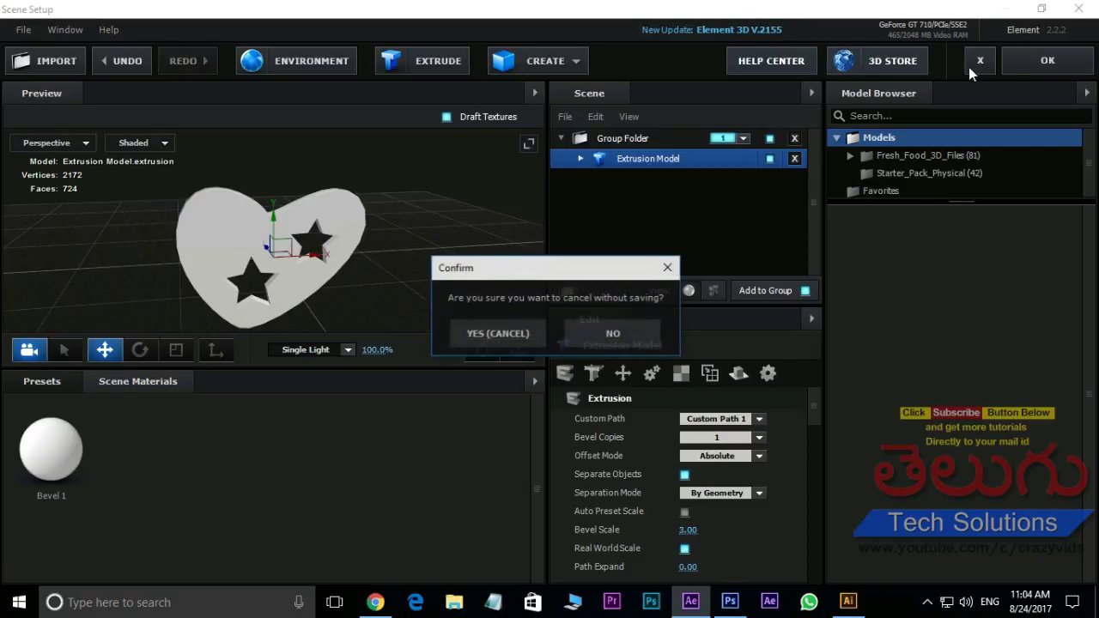
pyautogui.click(475, 331)
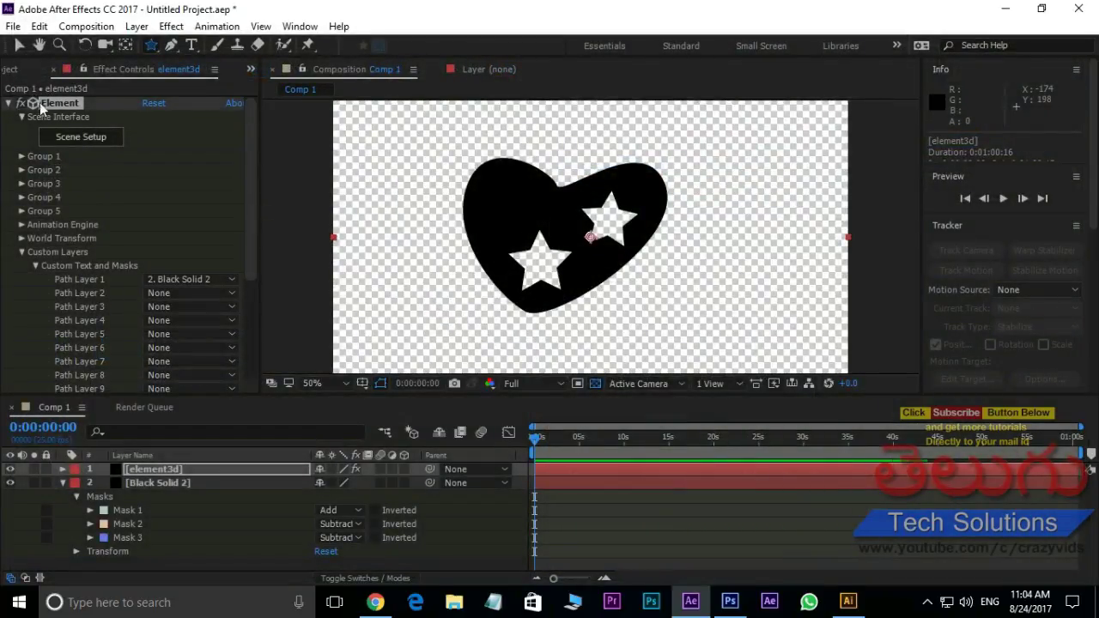
# Delete the element3d and Black Solid 2 layers, then Comp 1 and the Solids folder
pyautogui.click(171, 469)
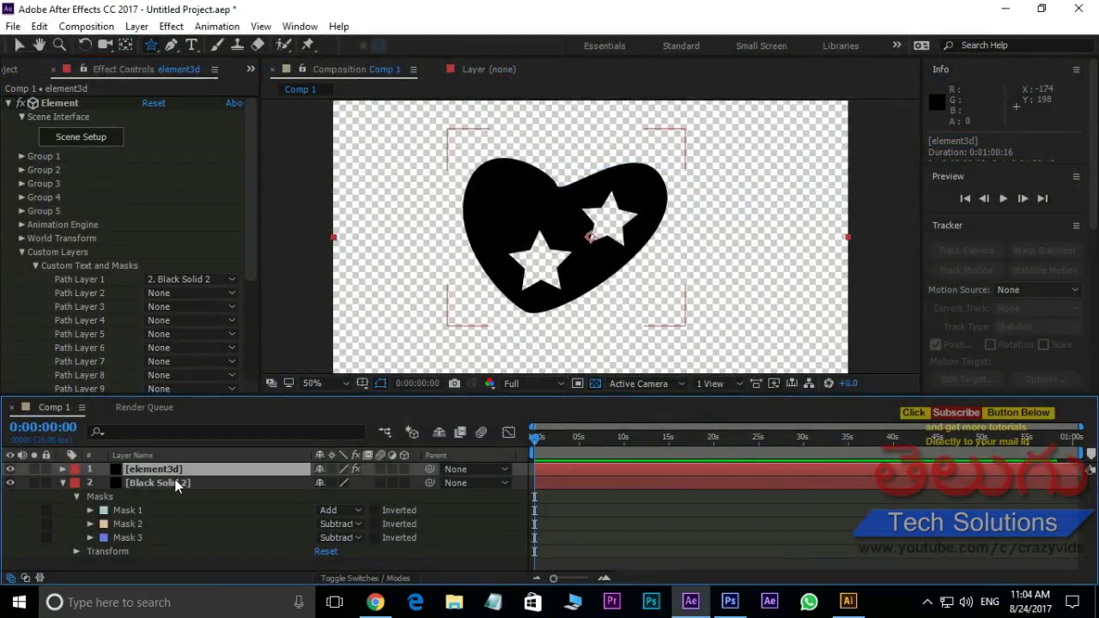
pyautogui.press('Delete')
pyautogui.press('Delete')
pyautogui.click(18, 69)
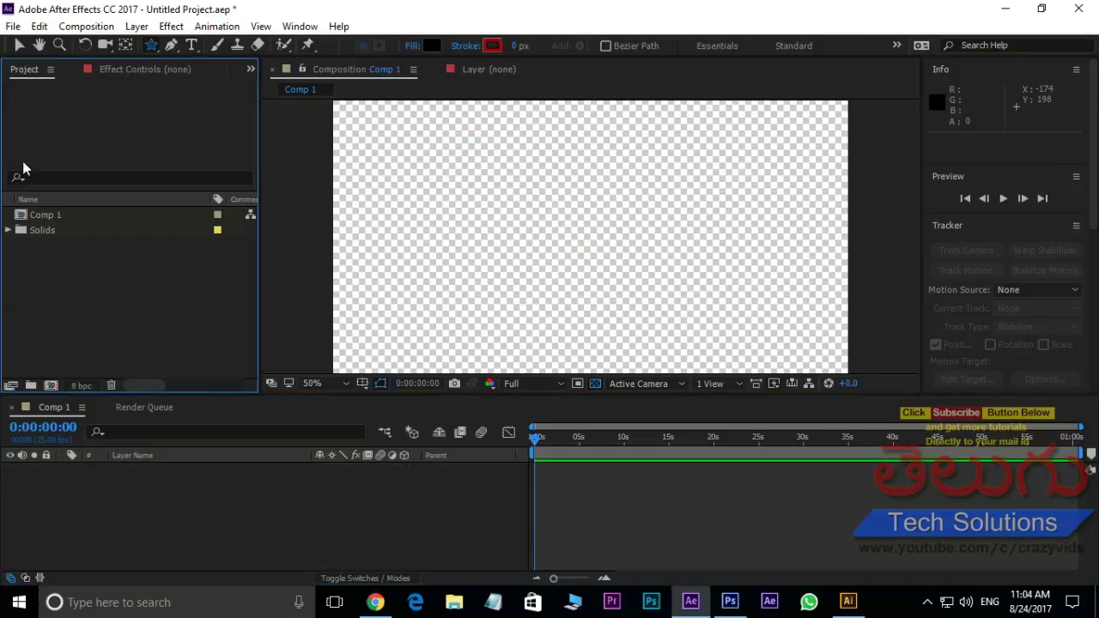
pyautogui.moveTo(41, 297); pyautogui.dragTo(143, 178)
pyautogui.press('Delete')
pyautogui.click(638, 322)
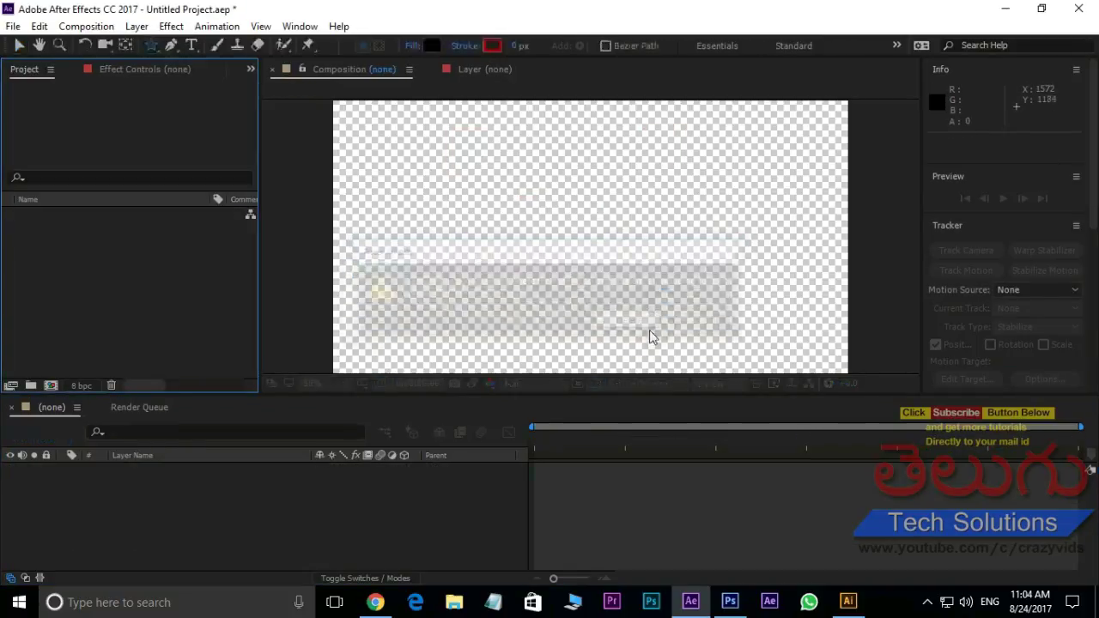
pyautogui.click(849, 602)
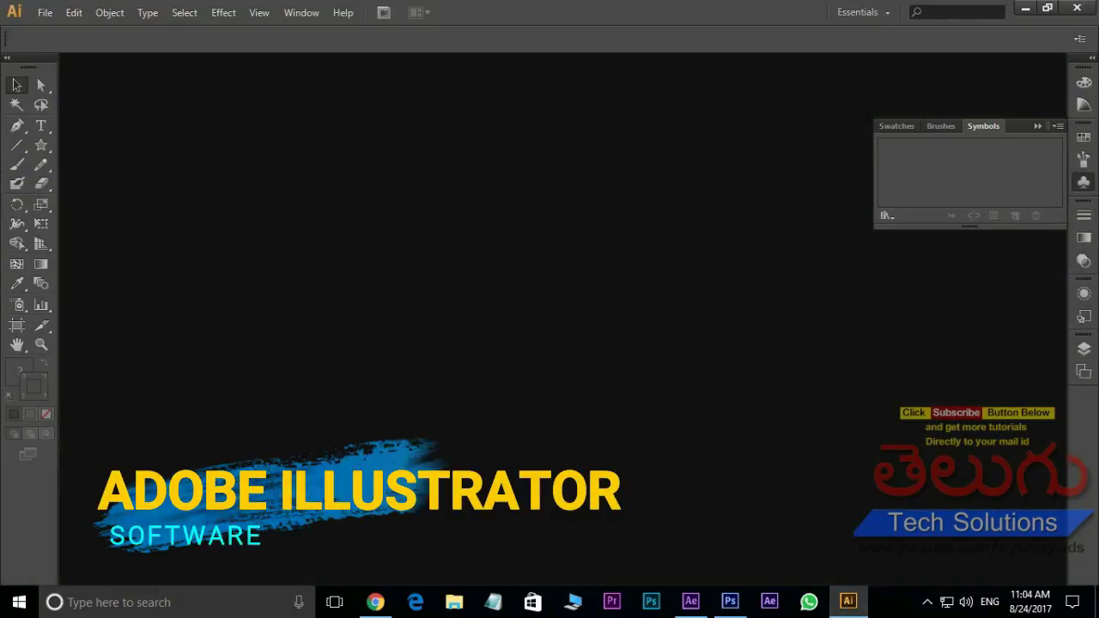
# Create a new letter-size Illustrator document with the default settings
pyautogui.click(43, 12)
pyautogui.click(71, 30)
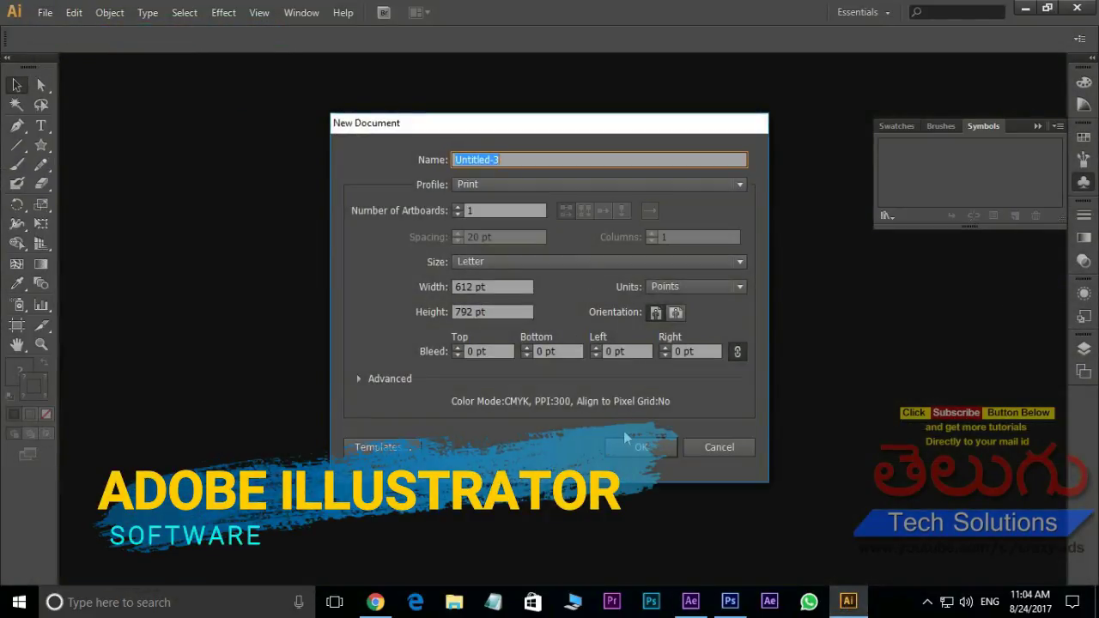
pyautogui.click(641, 447)
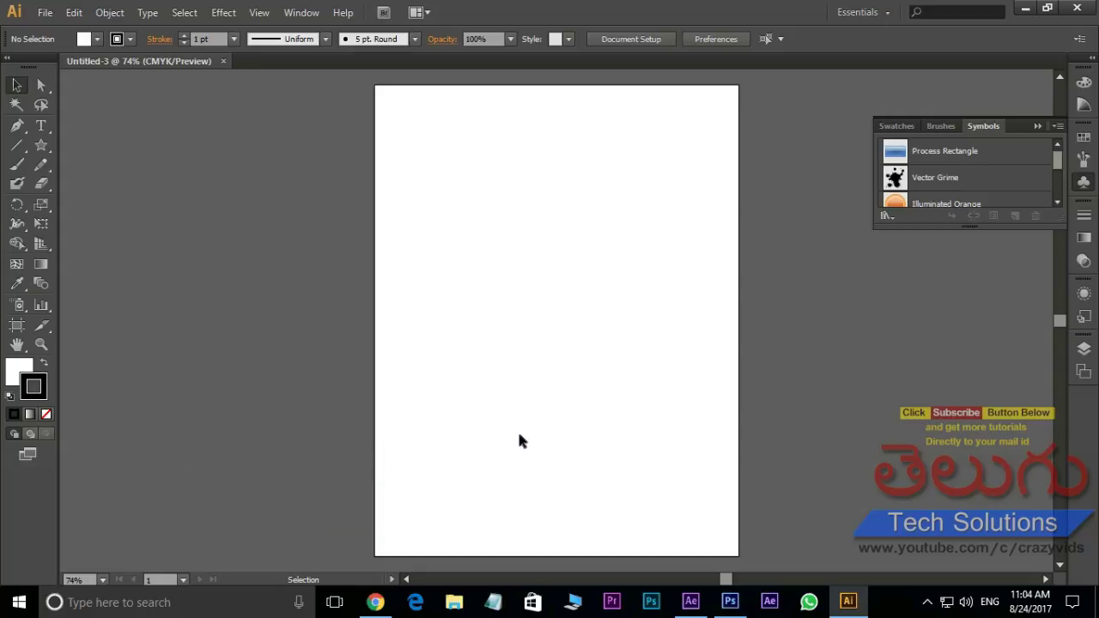
# Add the Runner symbol from the Logo Elements library to the Symbols panel
pyautogui.click(17, 307)
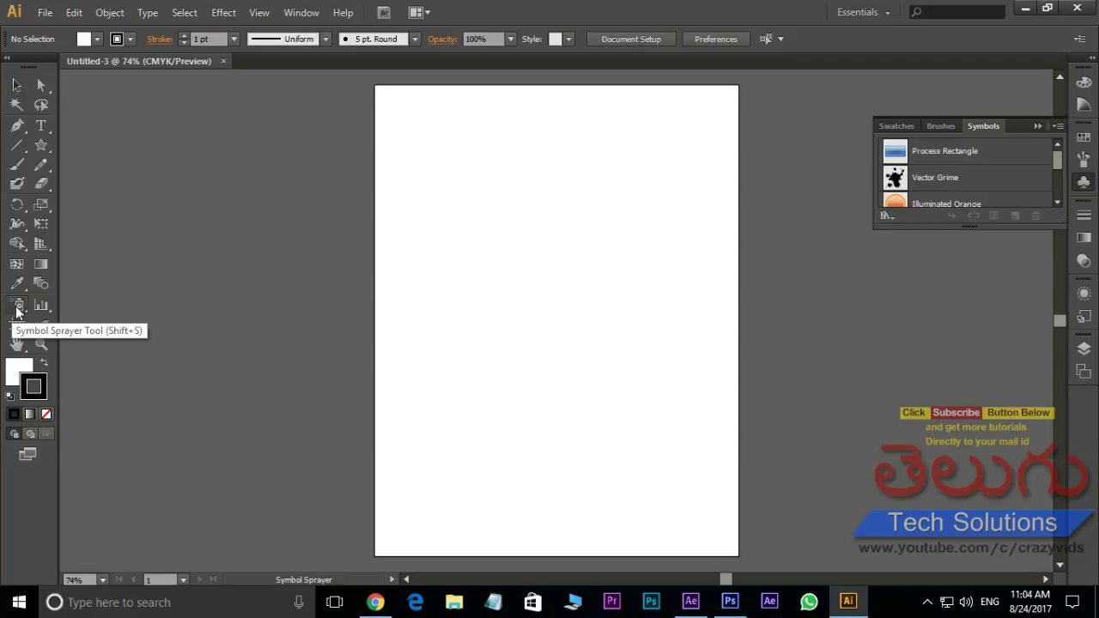
pyautogui.click(302, 12)
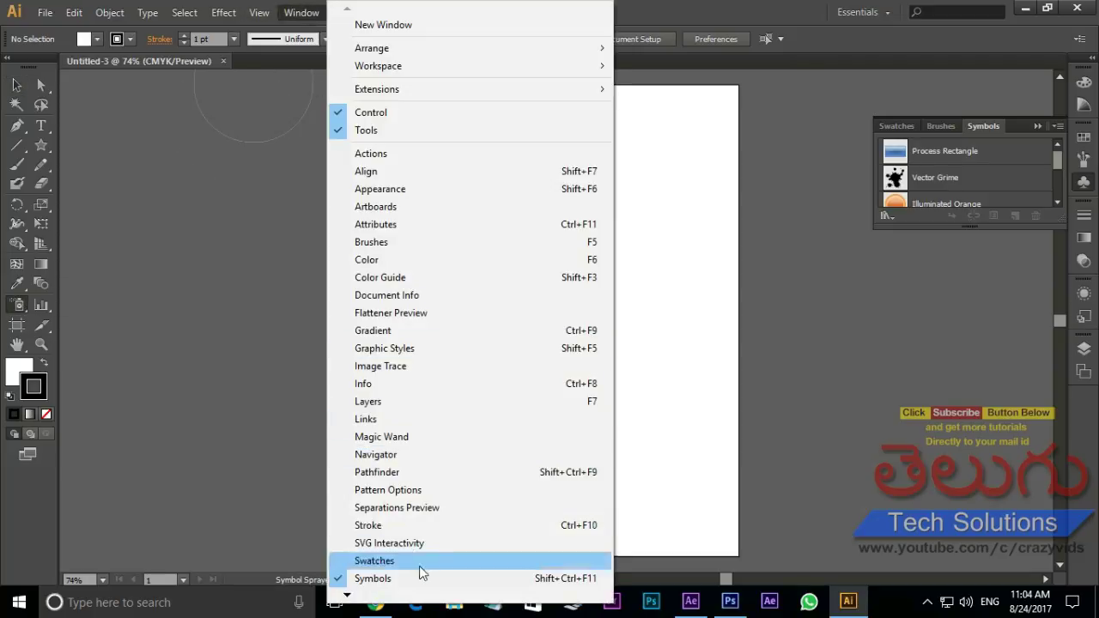
pyautogui.click(377, 579)
pyautogui.click(301, 12)
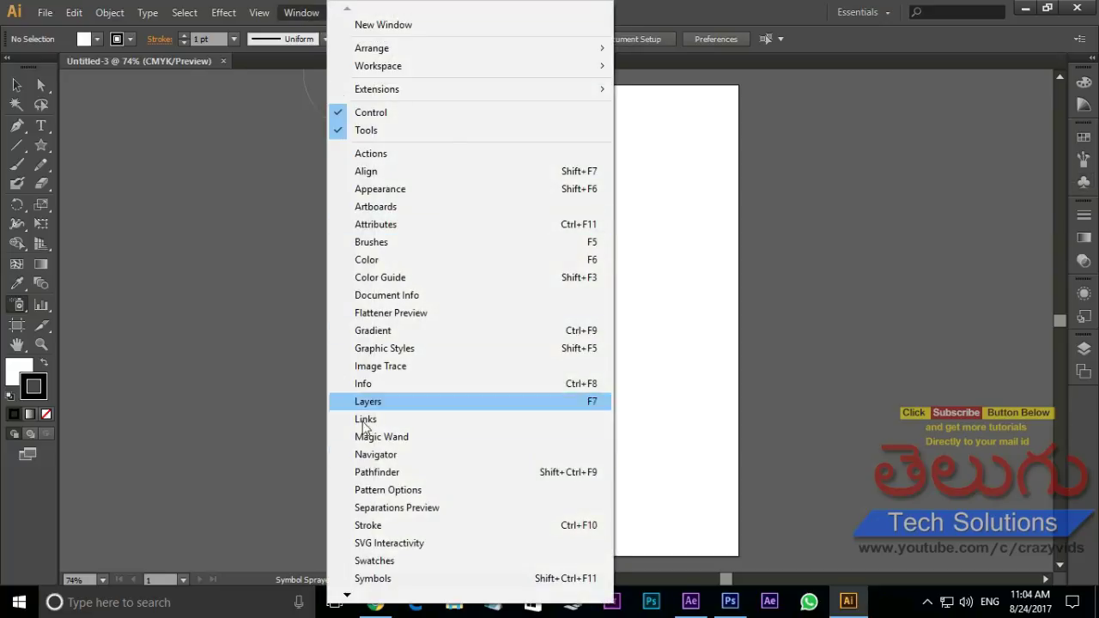
pyautogui.click(378, 580)
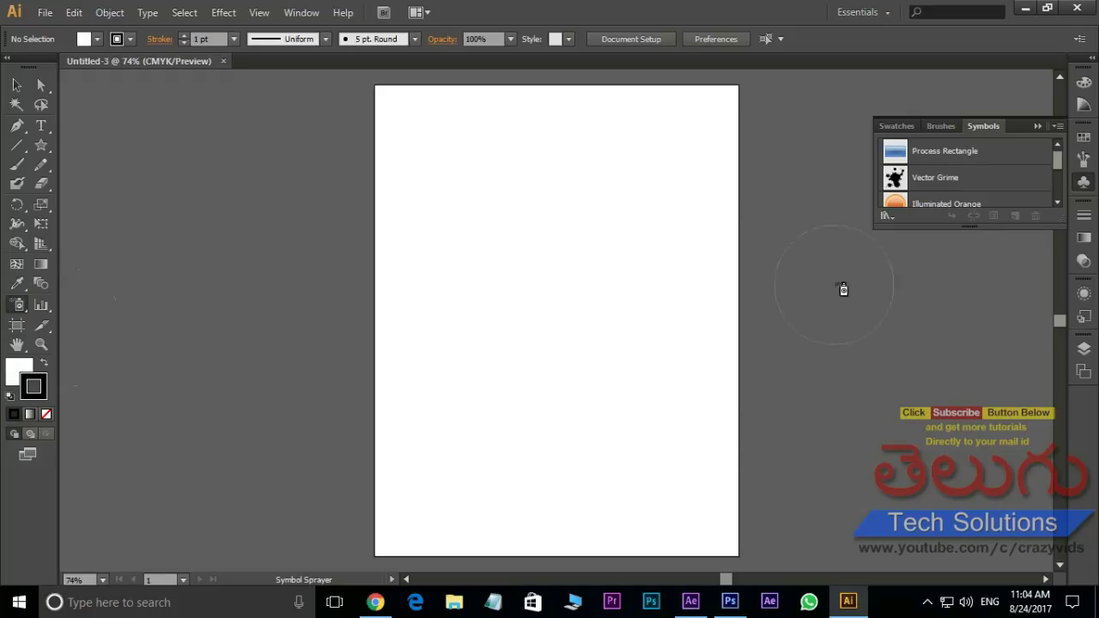
pyautogui.moveTo(1062, 239); pyautogui.dragTo(1056, 334)
pyautogui.click(887, 314)
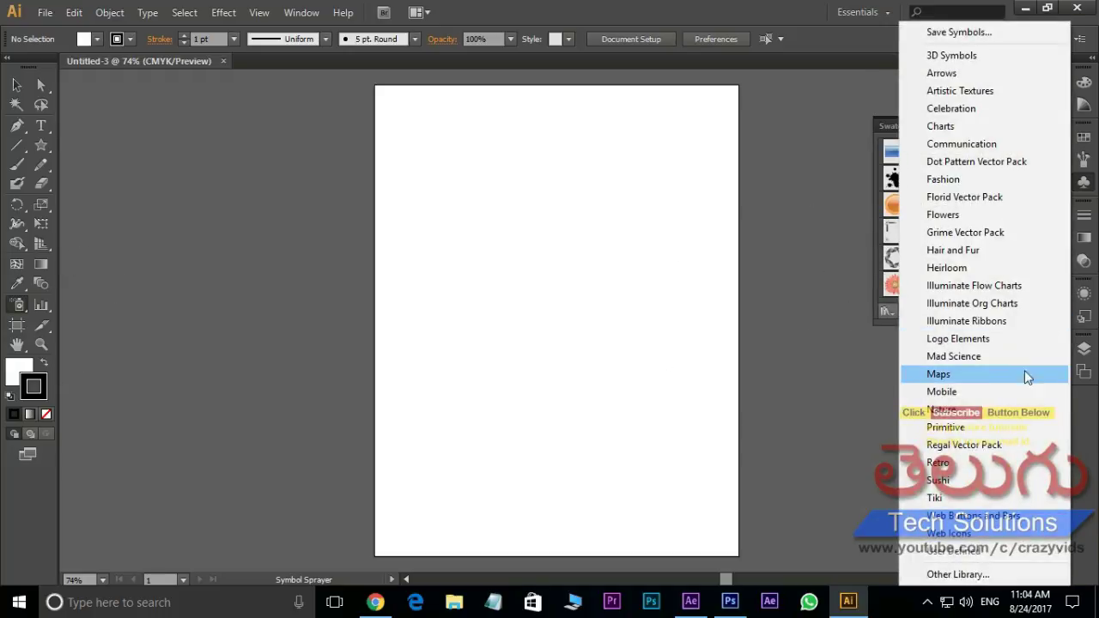
pyautogui.click(964, 346)
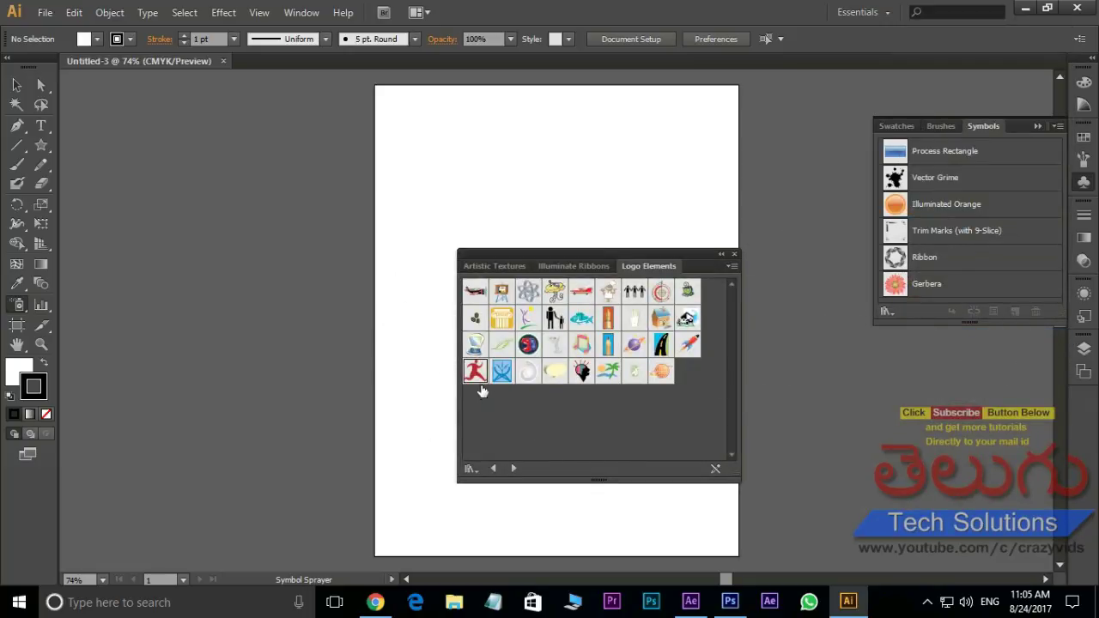
pyautogui.click(475, 371)
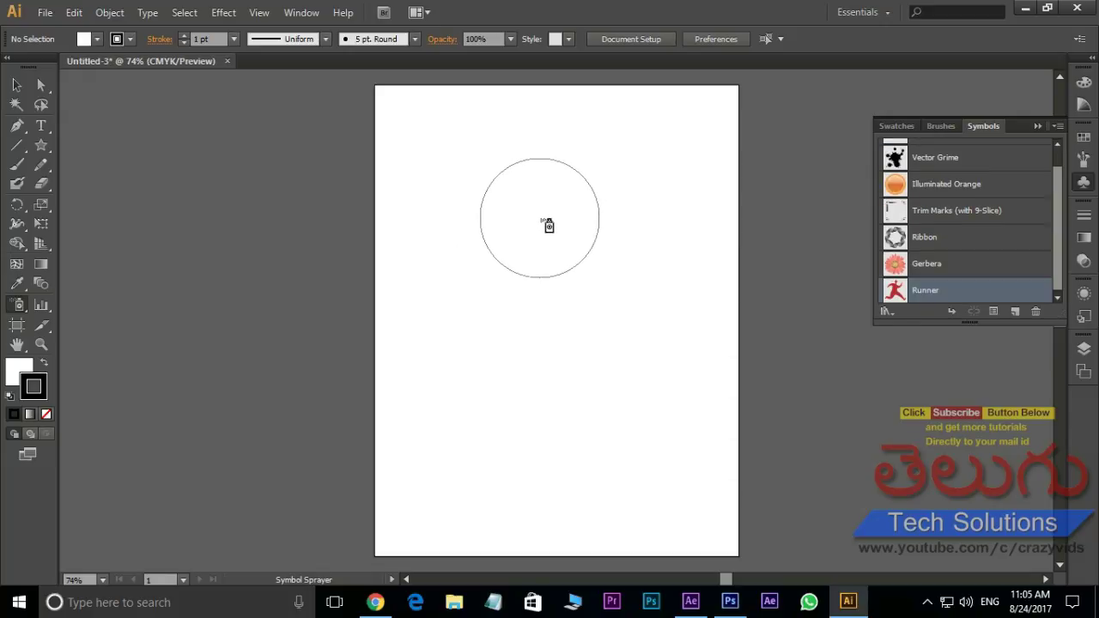
# Place a Runner figure on the artboard, scale it up, and centre it
pyautogui.click(539, 220)
pyautogui.press('v')
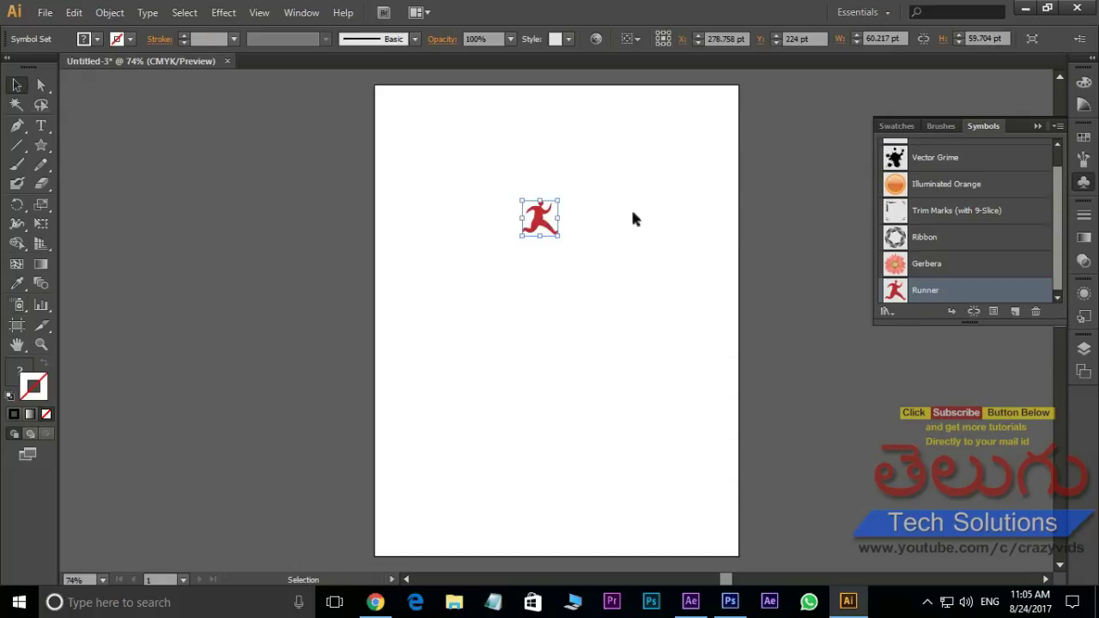
pyautogui.moveTo(559, 201); pyautogui.dragTo(675, 87)
pyautogui.moveTo(613, 222); pyautogui.dragTo(569, 319)
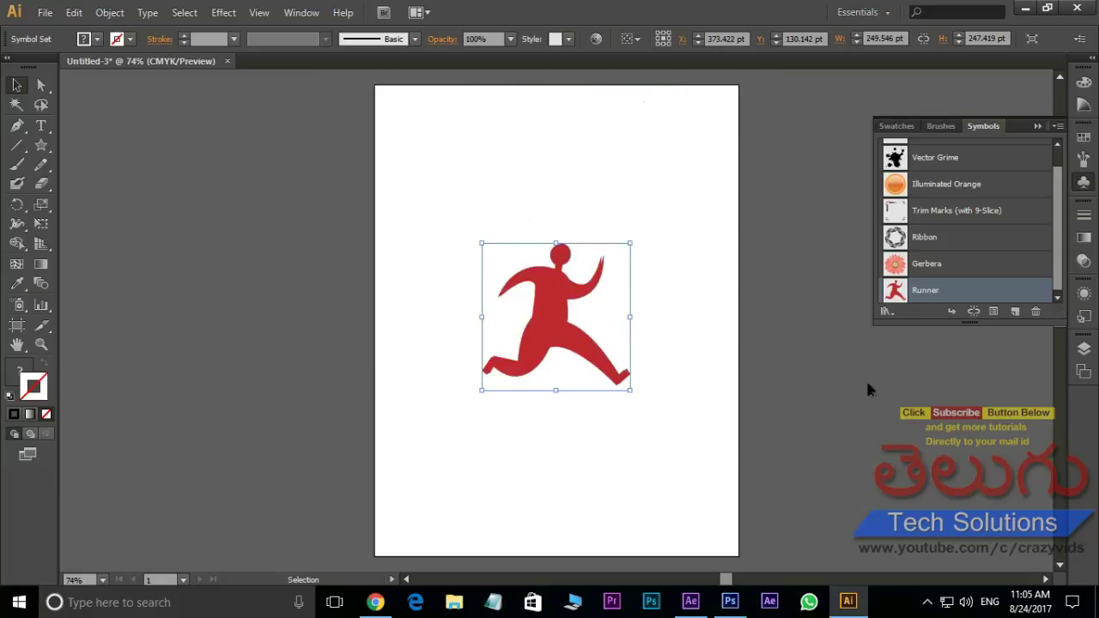
# Save the document to the Desktop as man.ai with default Illustrator options
pyautogui.click(44, 13)
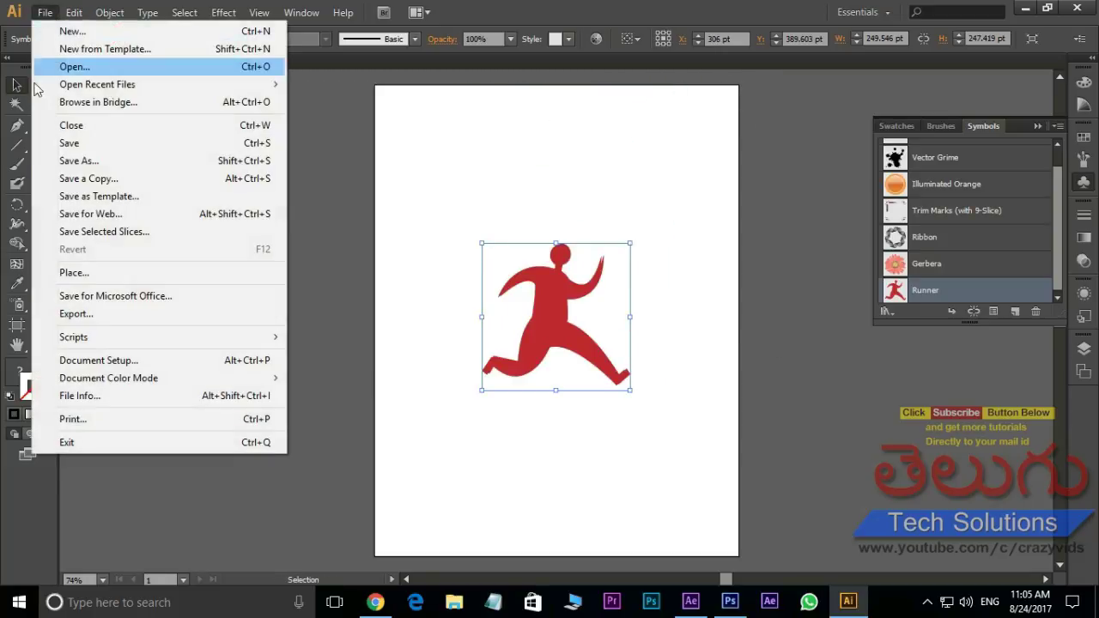
pyautogui.click(73, 144)
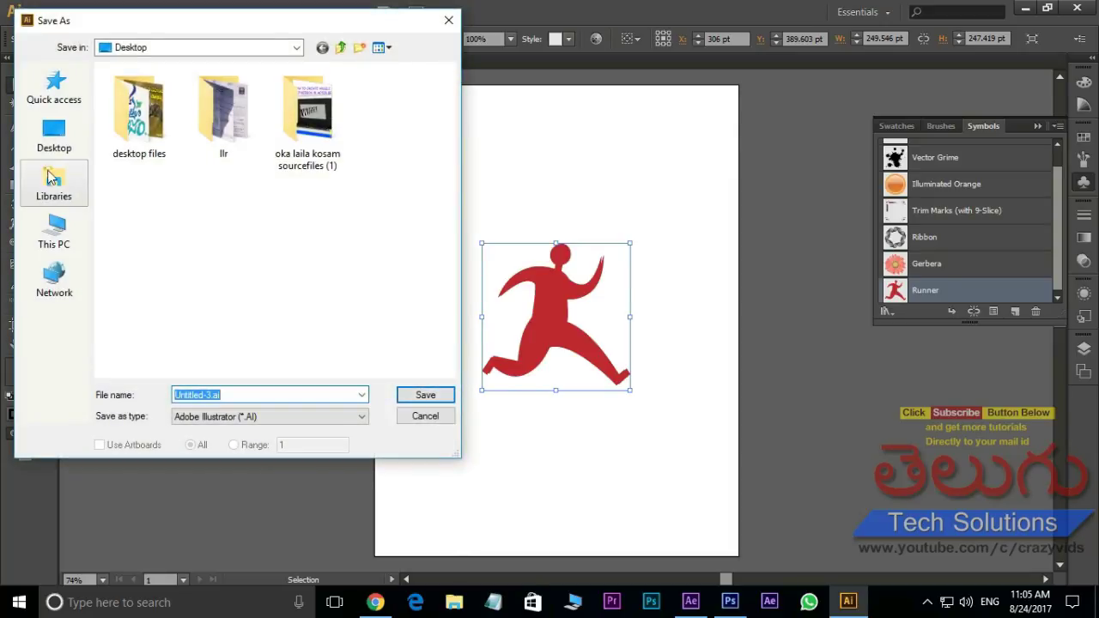
pyautogui.click(60, 142)
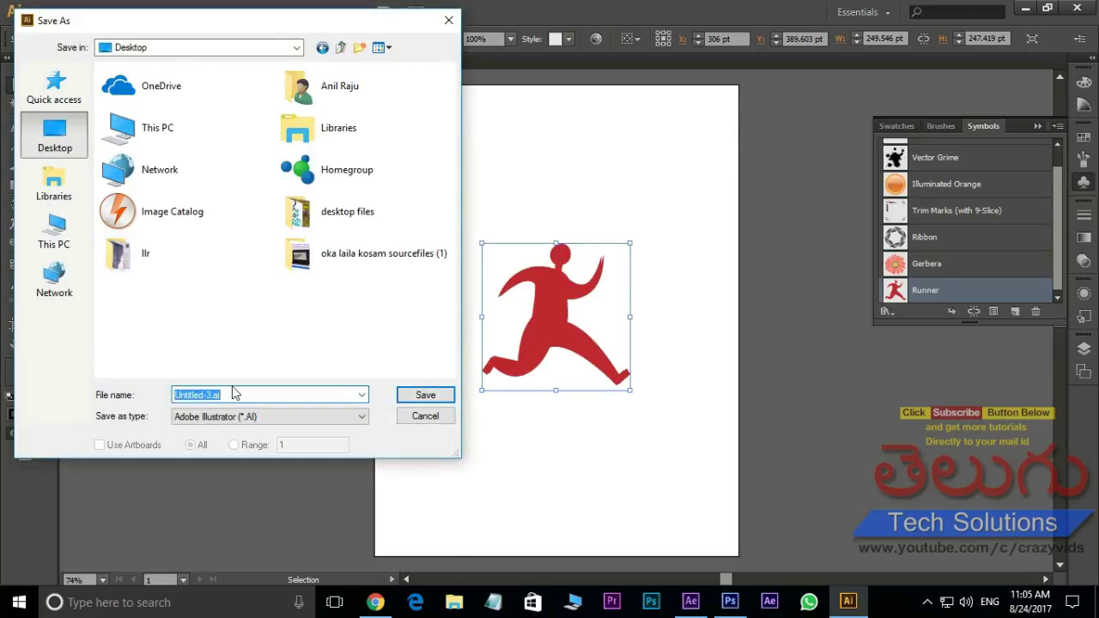
pyautogui.write('man')
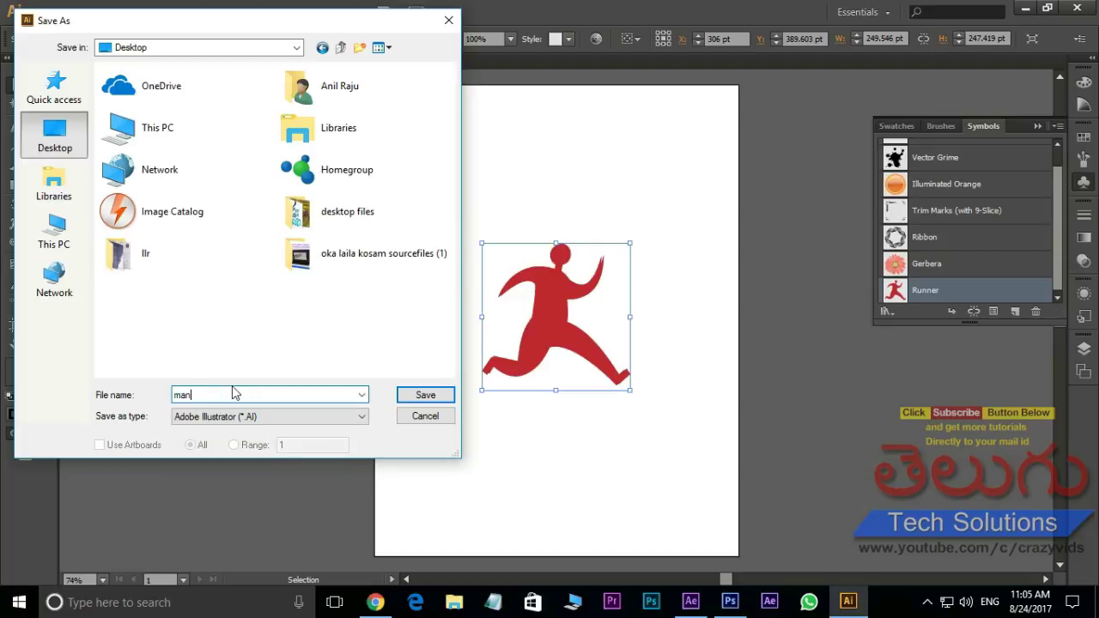
pyautogui.click(429, 395)
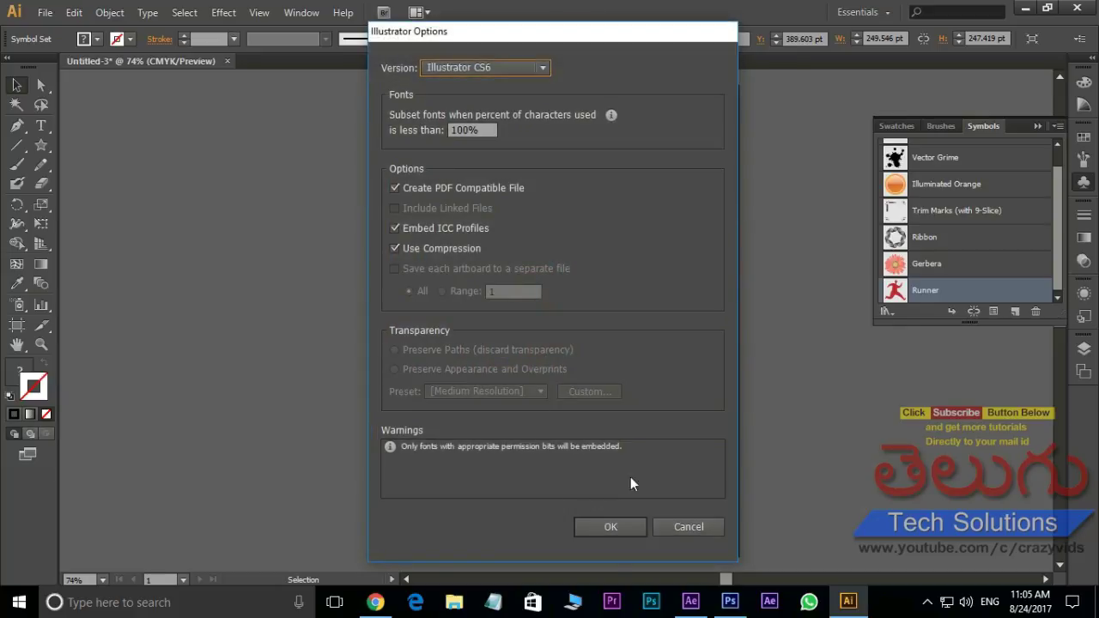
pyautogui.click(607, 524)
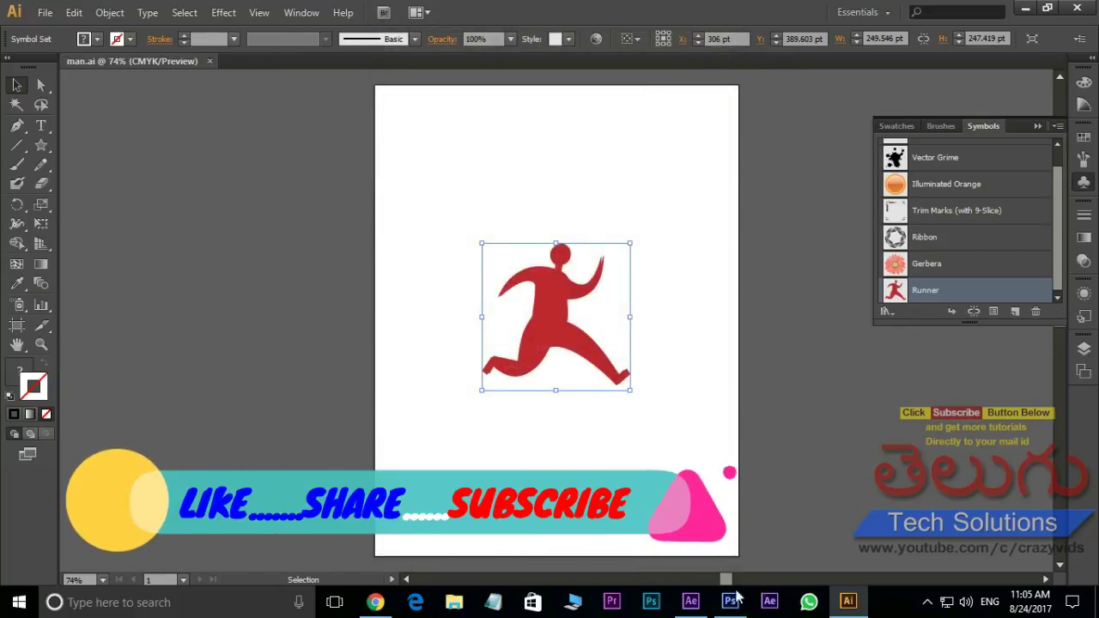
pyautogui.click(685, 608)
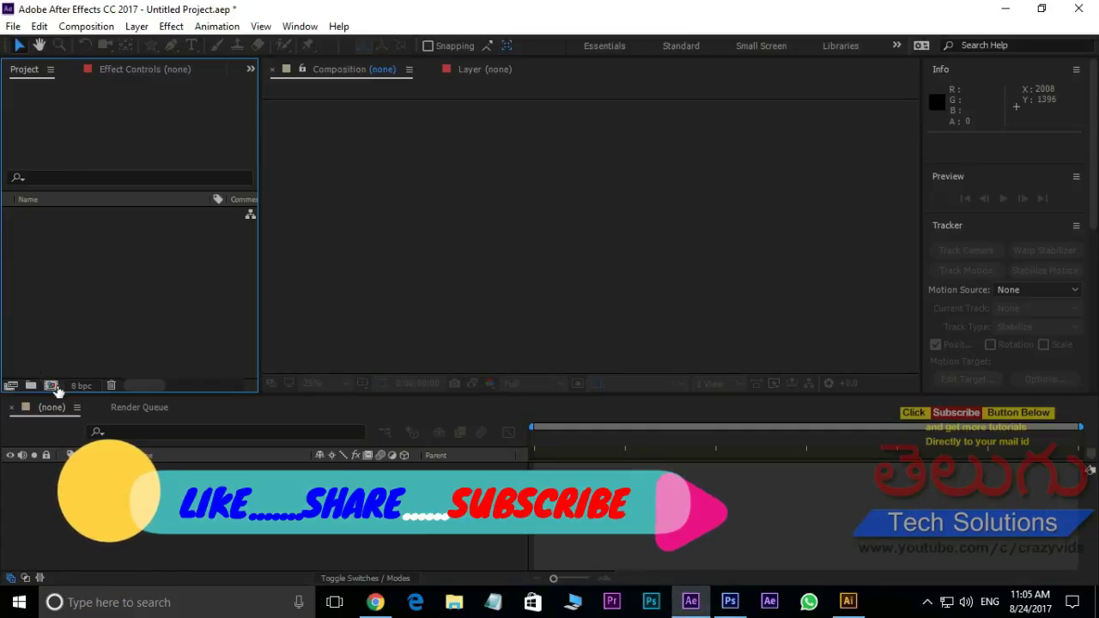
# Create Comp 1 and import man.ai from the Desktop into the project
pyautogui.click(50, 386)
pyautogui.click(733, 439)
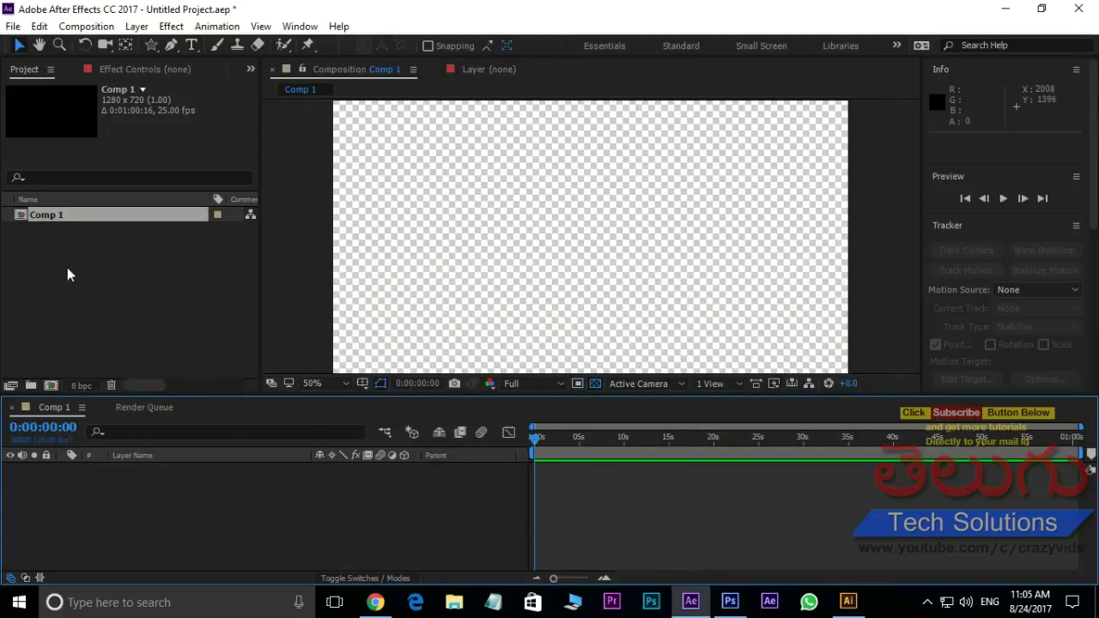
pyautogui.doubleClick(113, 269)
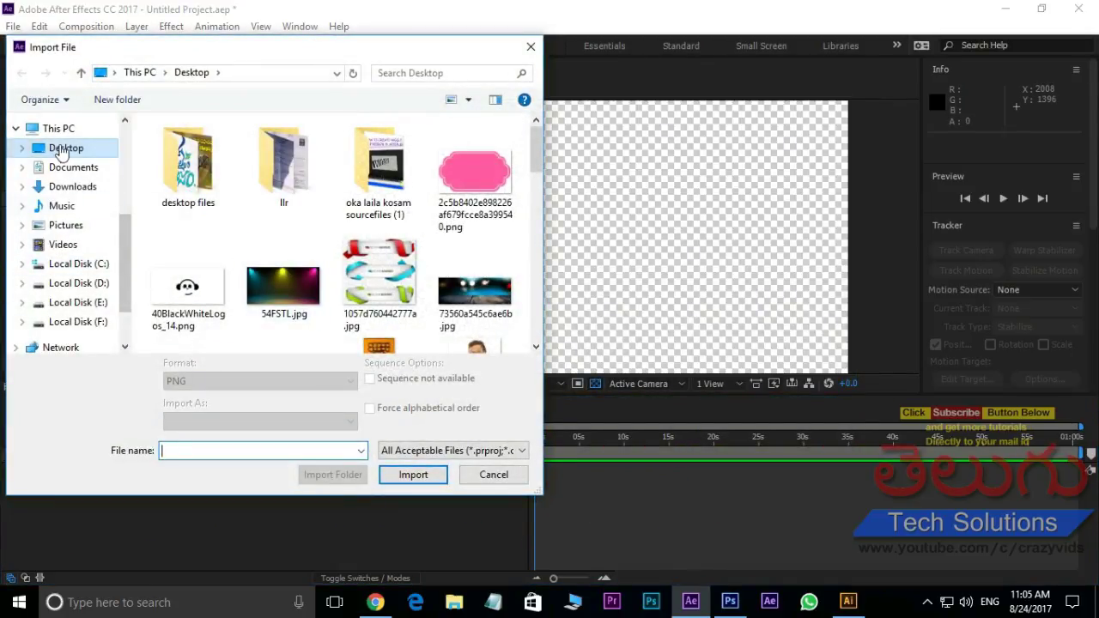
pyautogui.moveTo(536, 154); pyautogui.dragTo(568, 337)
pyautogui.click(379, 274)
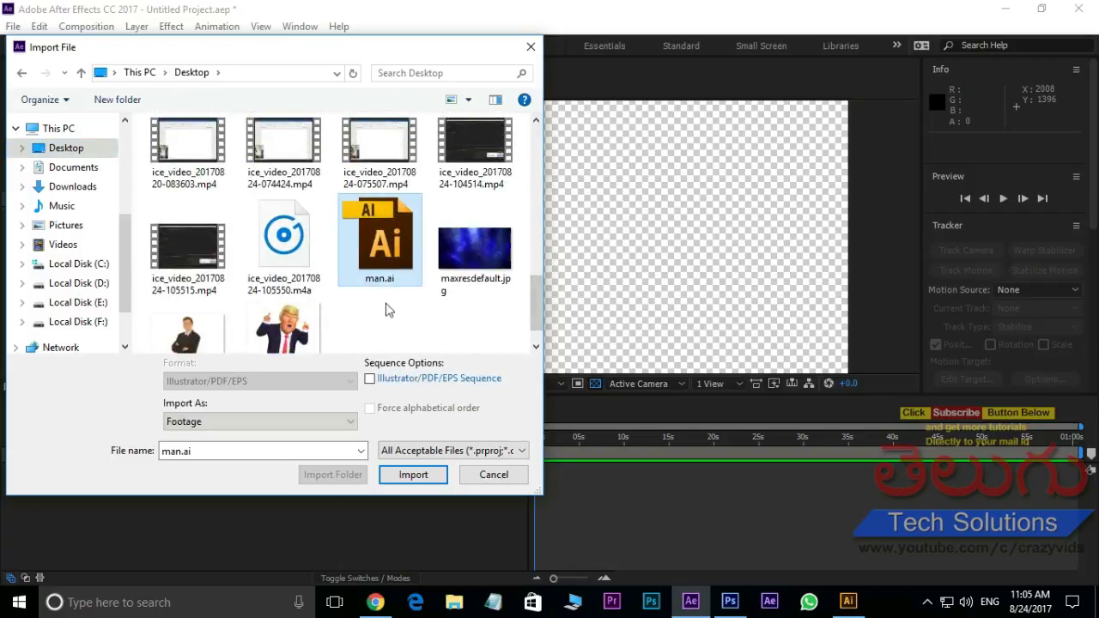
pyautogui.click(413, 475)
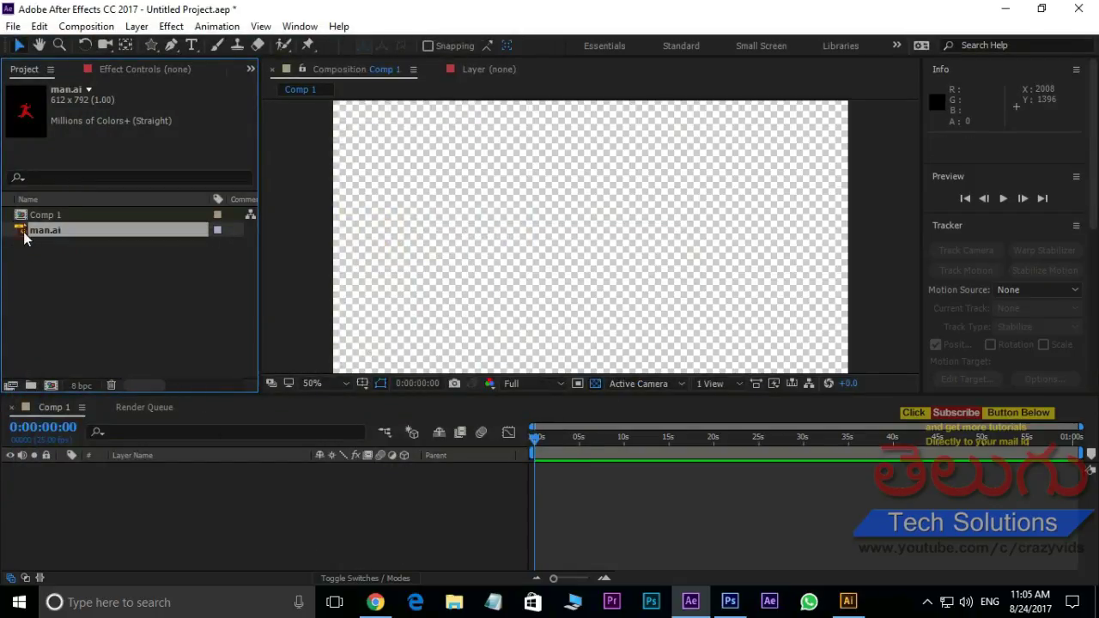
# Add man.ai to Comp 1 and scale the red runner to about 158%
pyautogui.moveTo(24, 239); pyautogui.dragTo(580, 254)
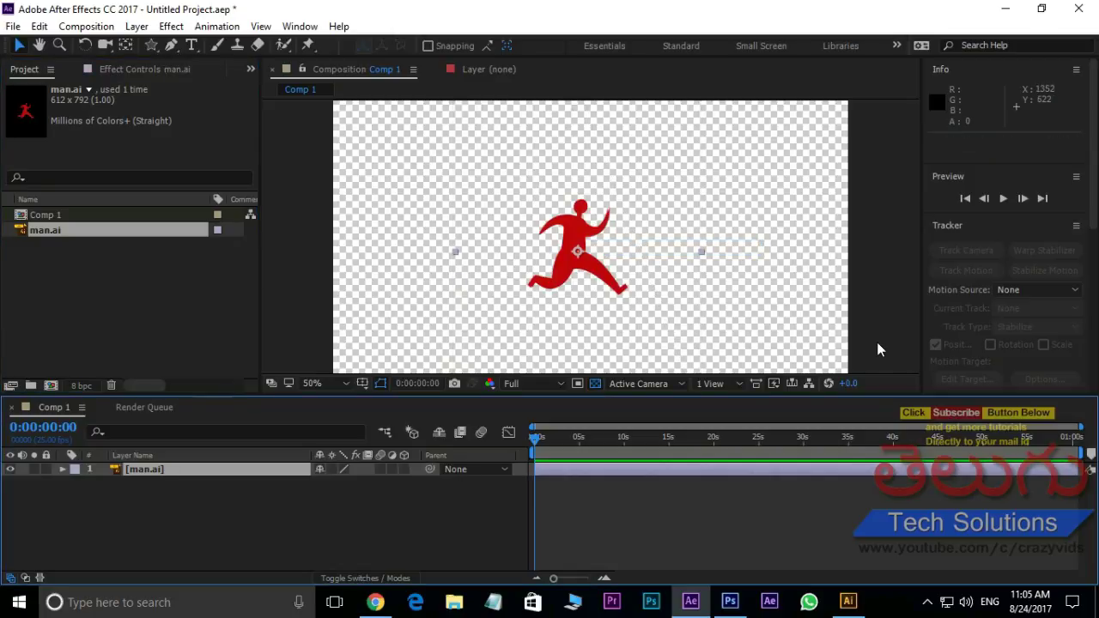
pyautogui.press(',')
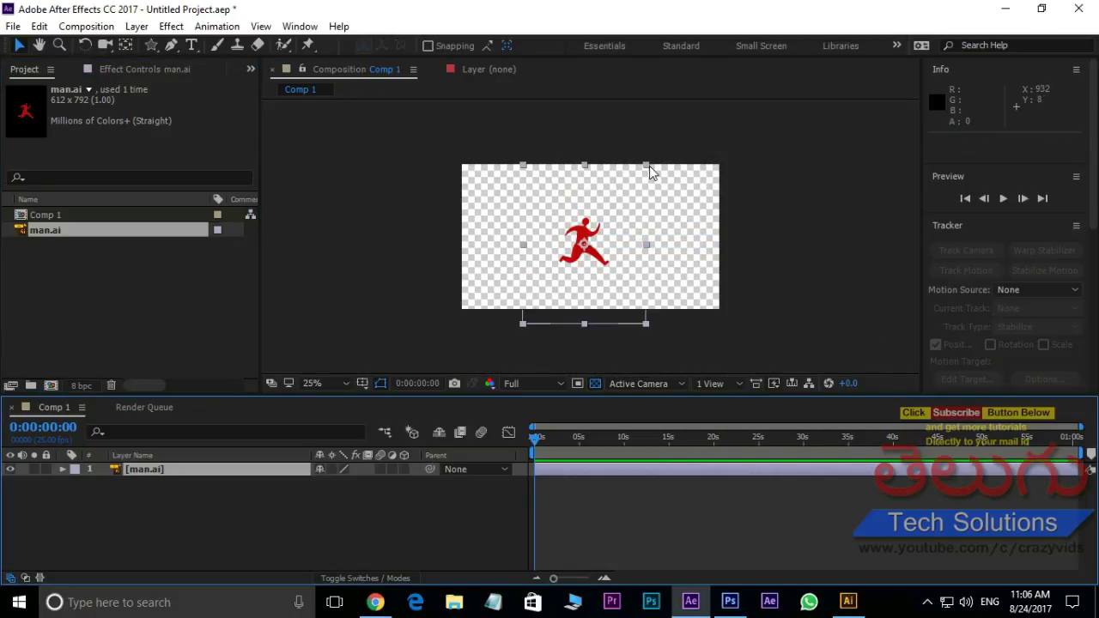
pyautogui.moveTo(650, 166); pyautogui.dragTo(685, 118)
pyautogui.press('.')
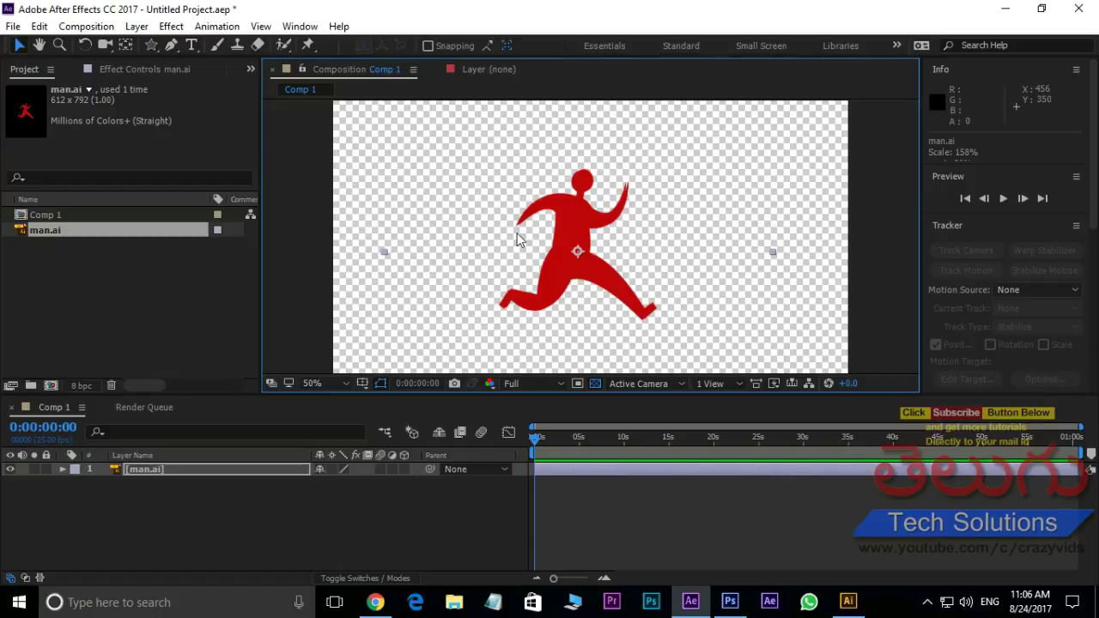
# Auto-trace man.ai's alpha with Invert, keeping the masks on the same layer
pyautogui.click(137, 26)
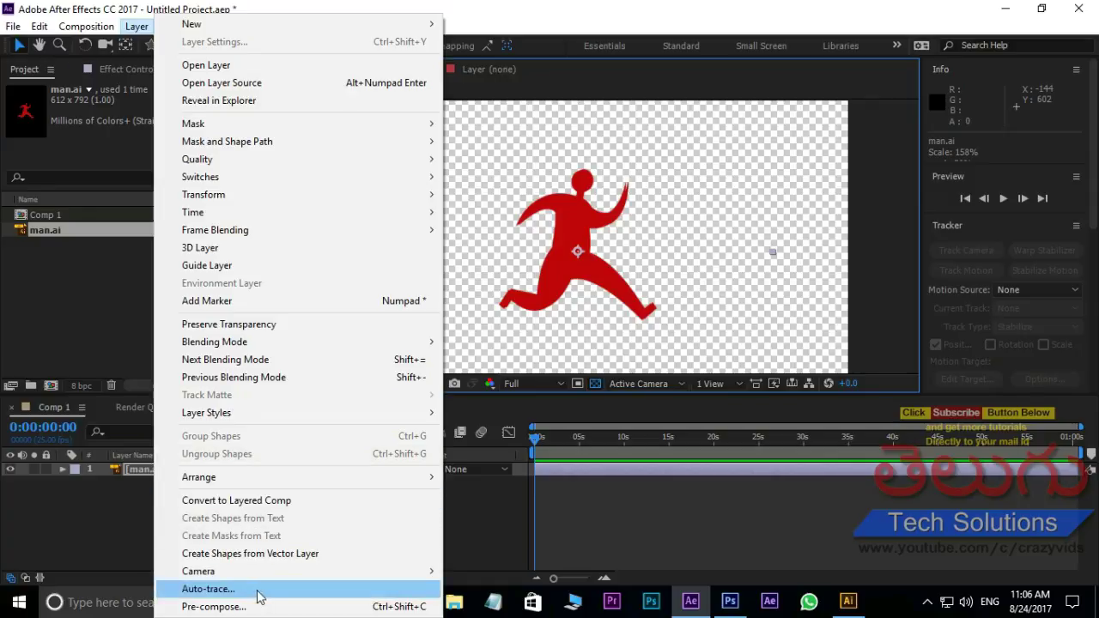
pyautogui.click(206, 589)
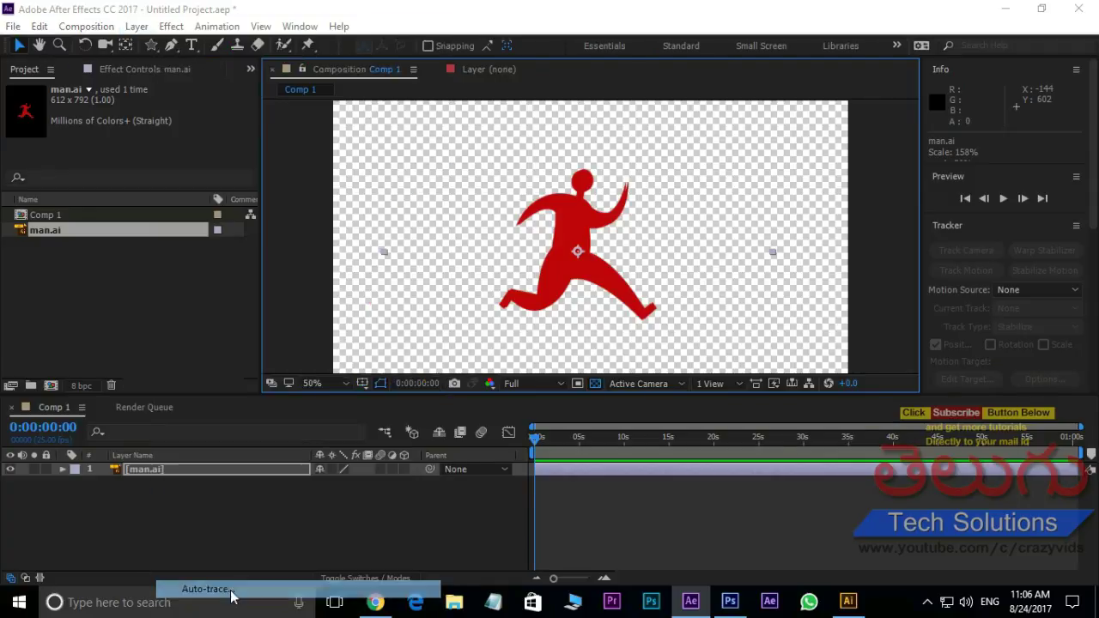
pyautogui.moveTo(770, 178); pyautogui.dragTo(714, 201)
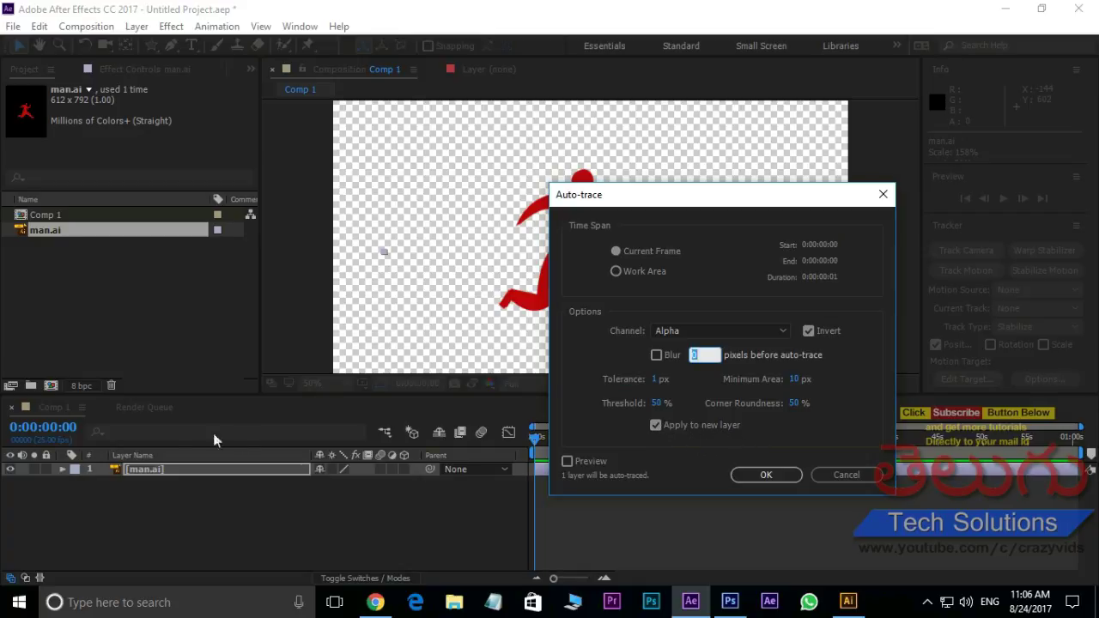
pyautogui.click(655, 425)
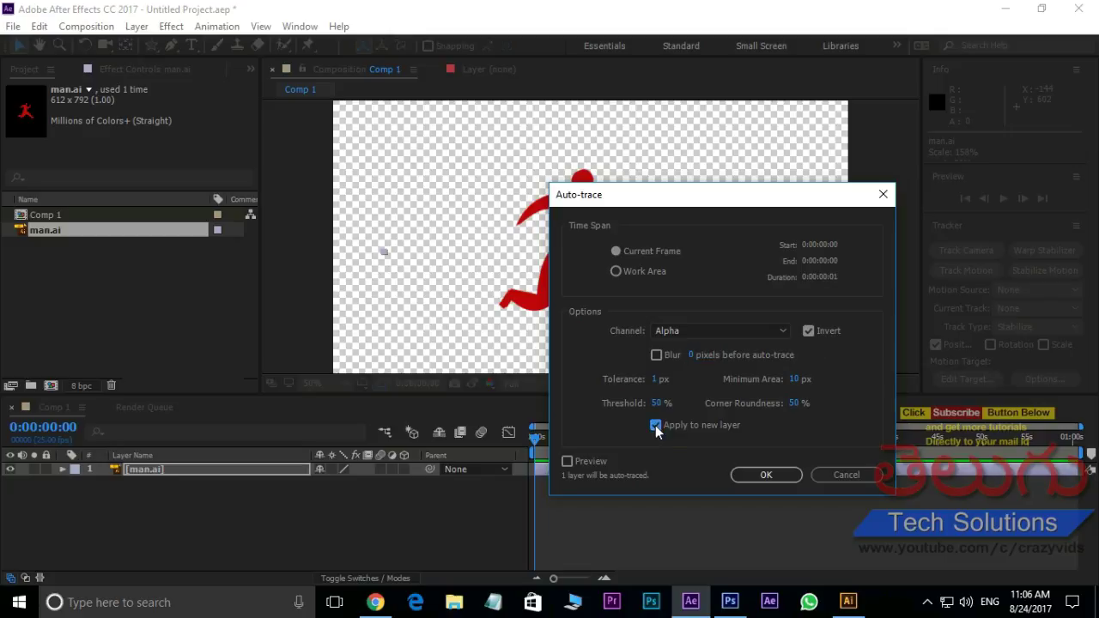
pyautogui.click(764, 475)
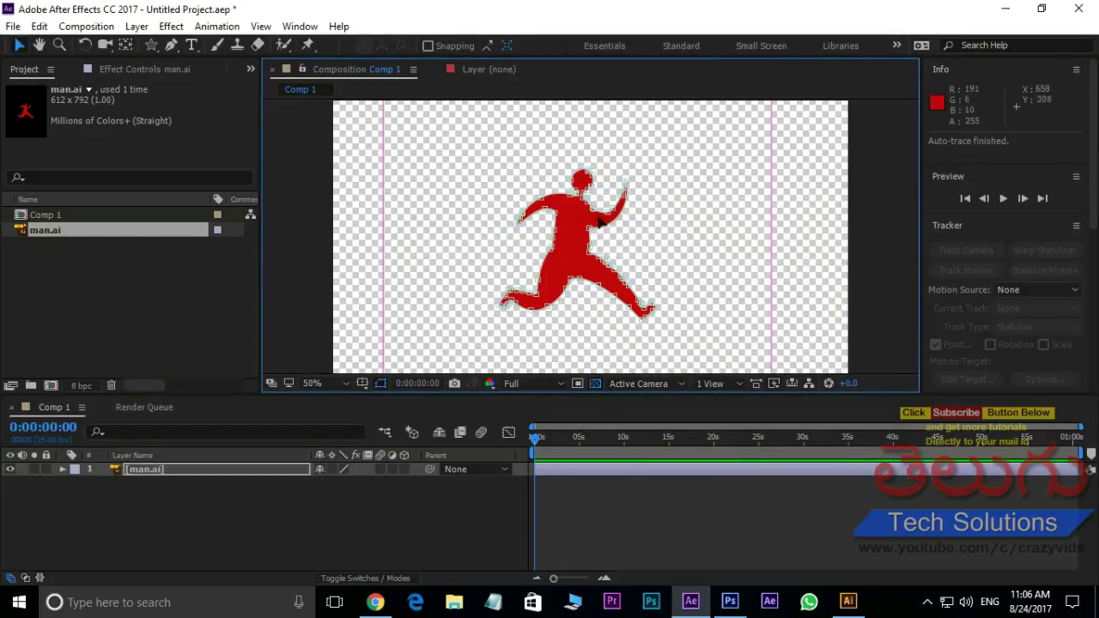
pyautogui.scroll(2, 572, 258)
pyautogui.scroll(-8, 599, 230)
pyautogui.scroll(2, 595, 225)
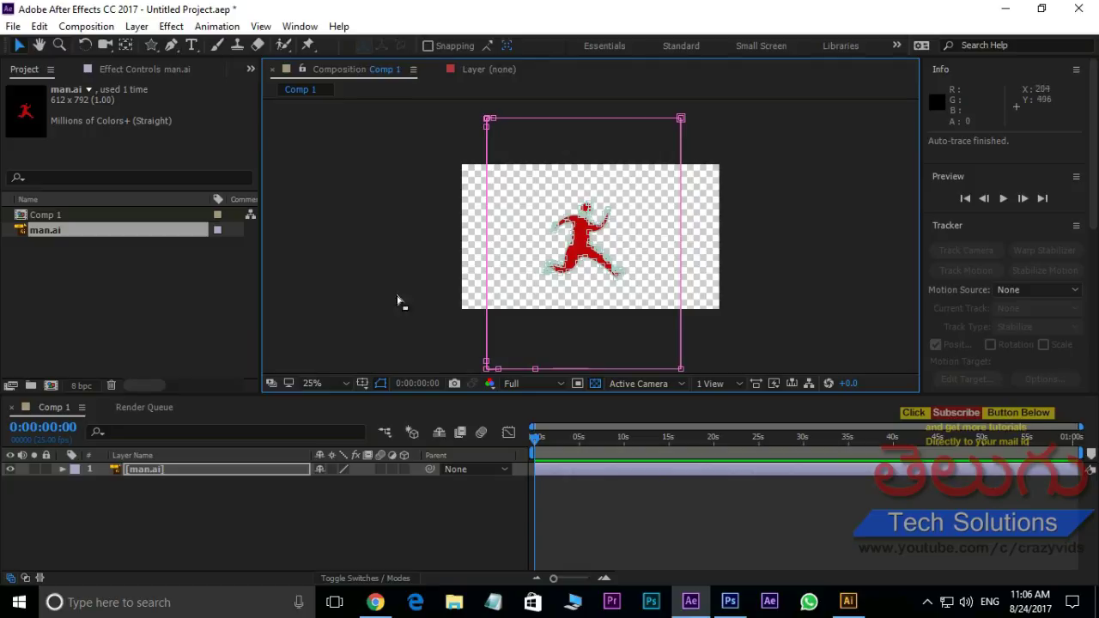
# Create a new solid layer named element3d
pyautogui.rightClick(225, 540)
pyautogui.moveTo(266, 385)
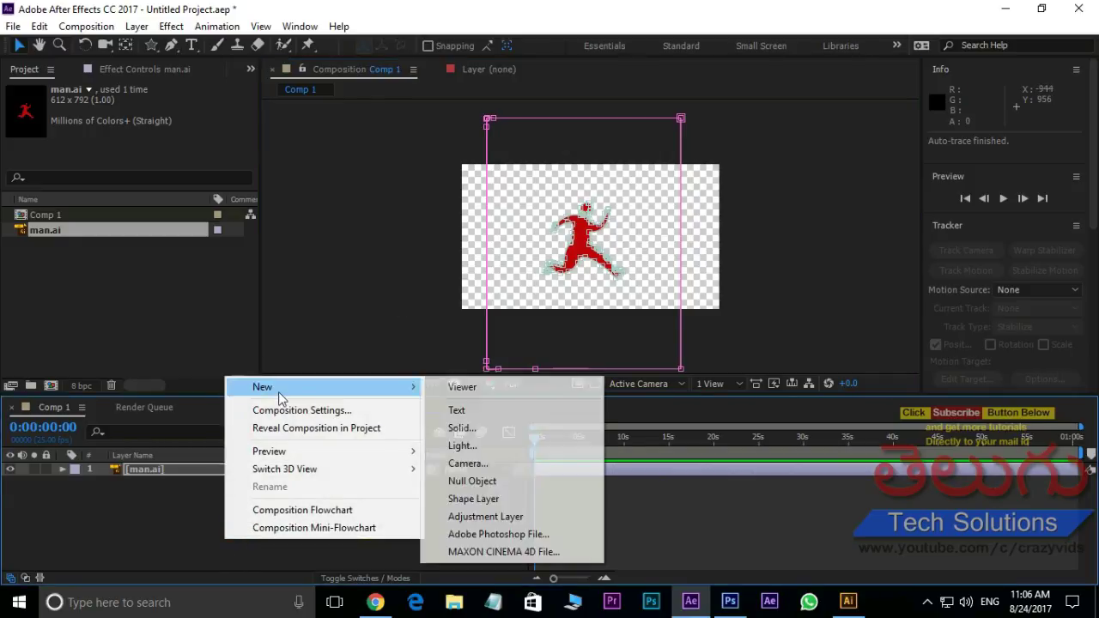
pyautogui.click(504, 429)
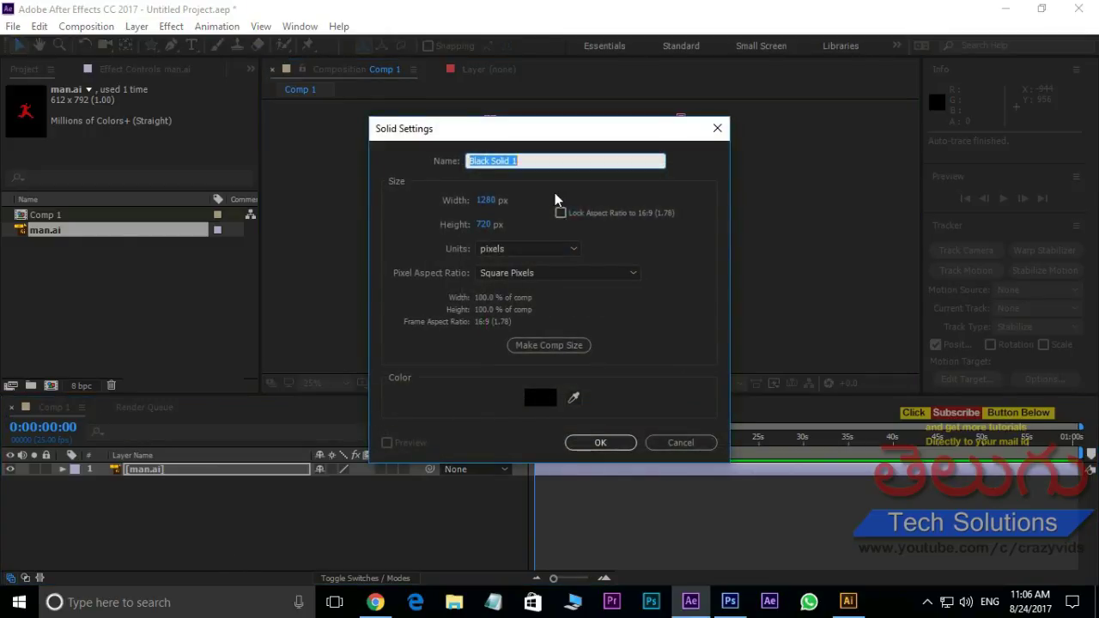
pyautogui.write('element3d')
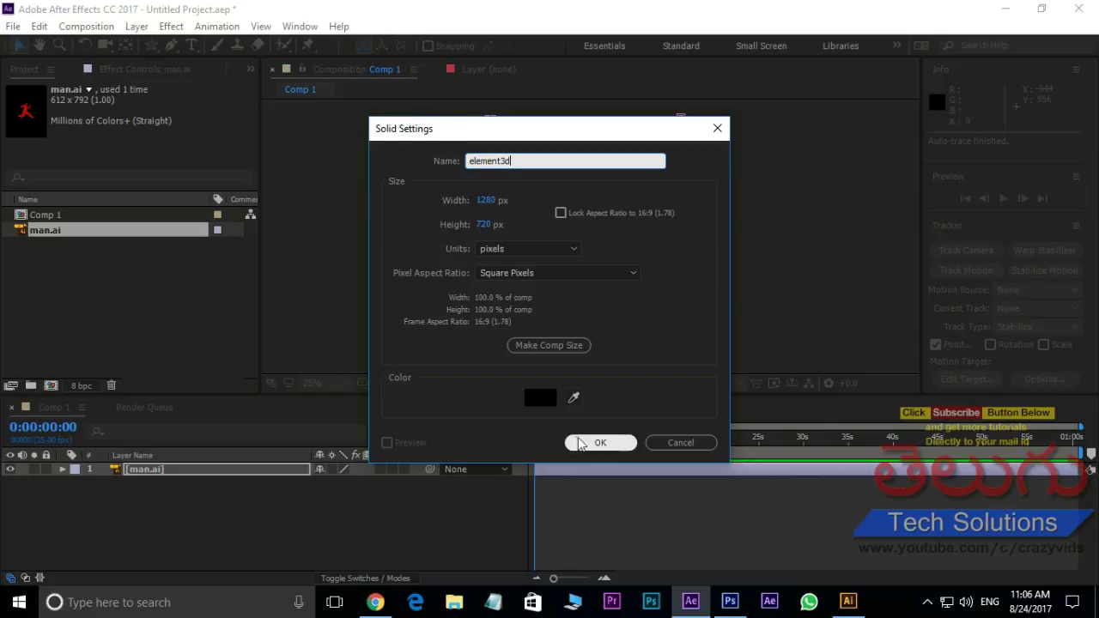
pyautogui.click(577, 443)
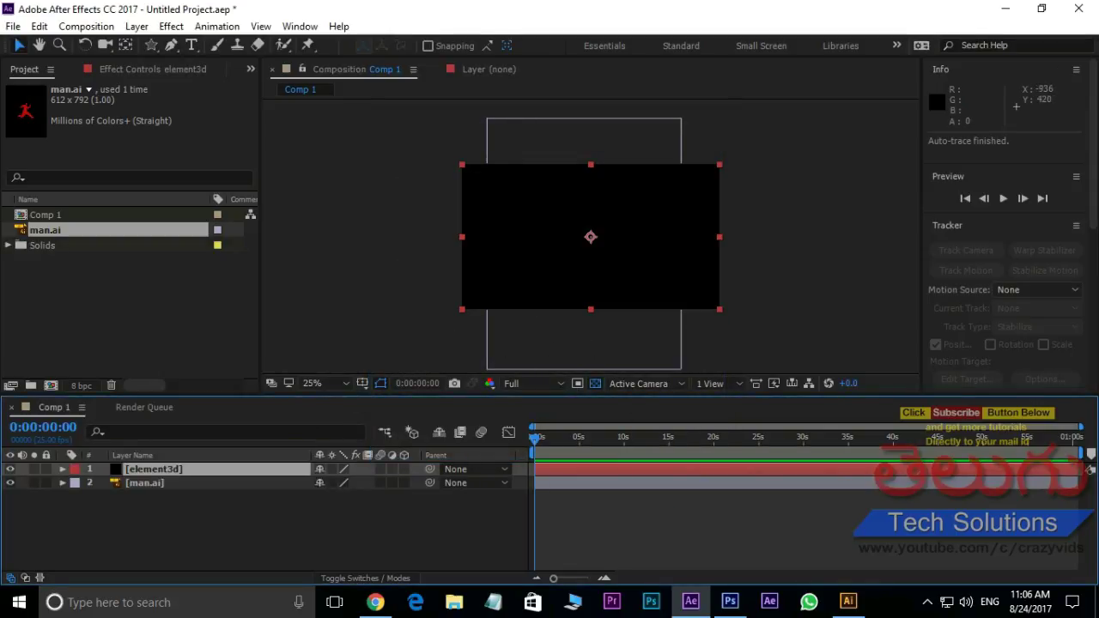
# Apply the Video Copilot Element effect to the element3d solid
pyautogui.click(171, 26)
pyautogui.moveTo(300, 549)
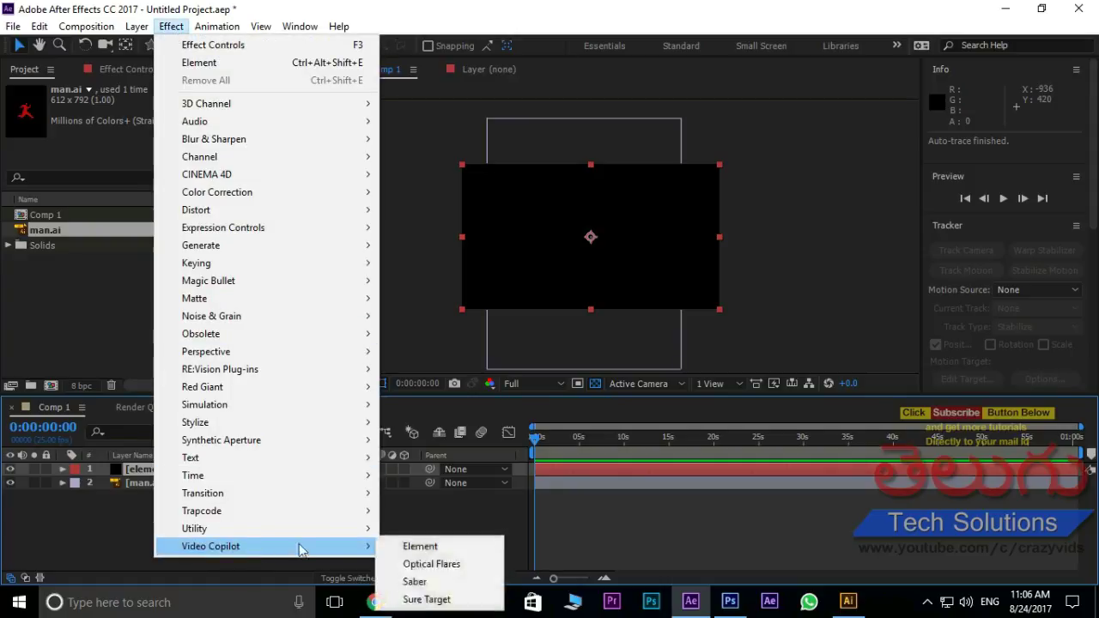
pyautogui.click(437, 547)
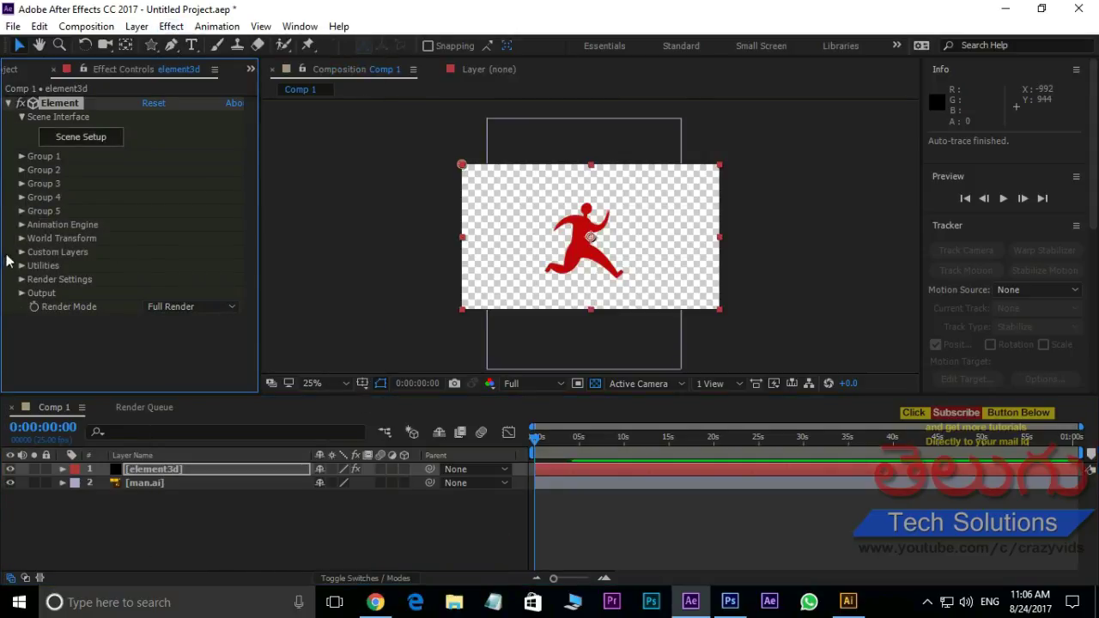
# Set Element's Path Layer 1 to man.ai and open Scene Setup
pyautogui.click(22, 253)
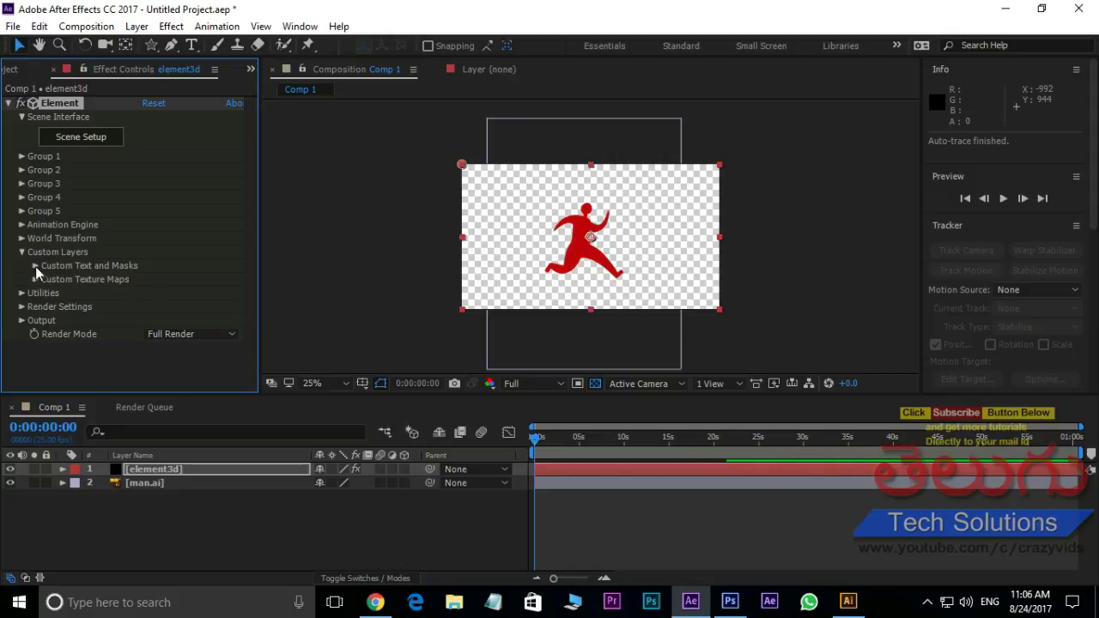
pyautogui.click(35, 267)
pyautogui.click(190, 193)
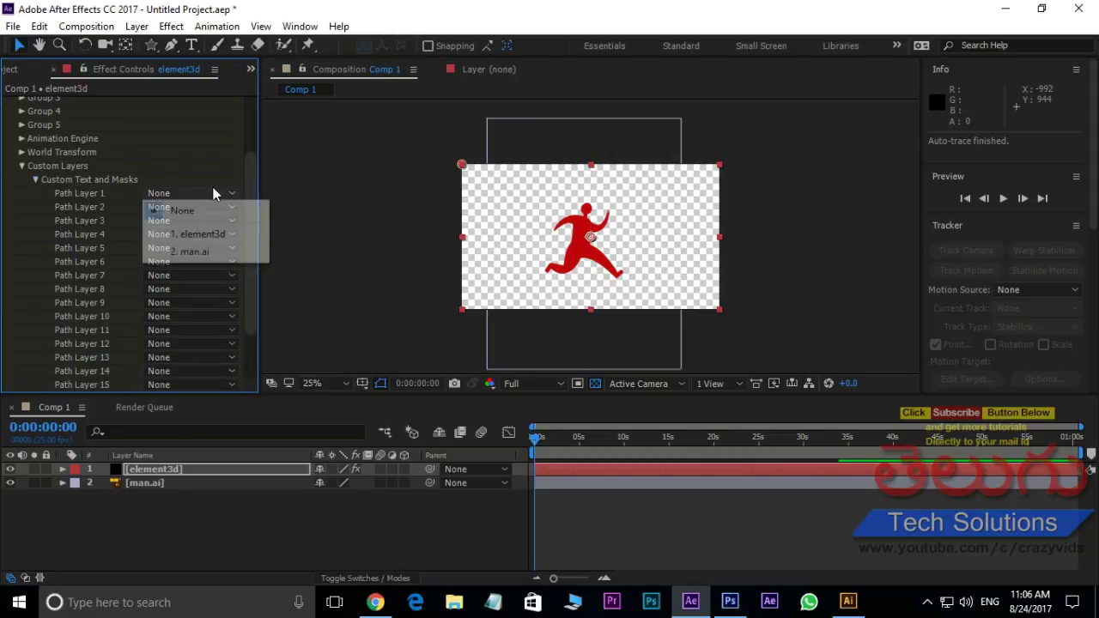
pyautogui.click(207, 251)
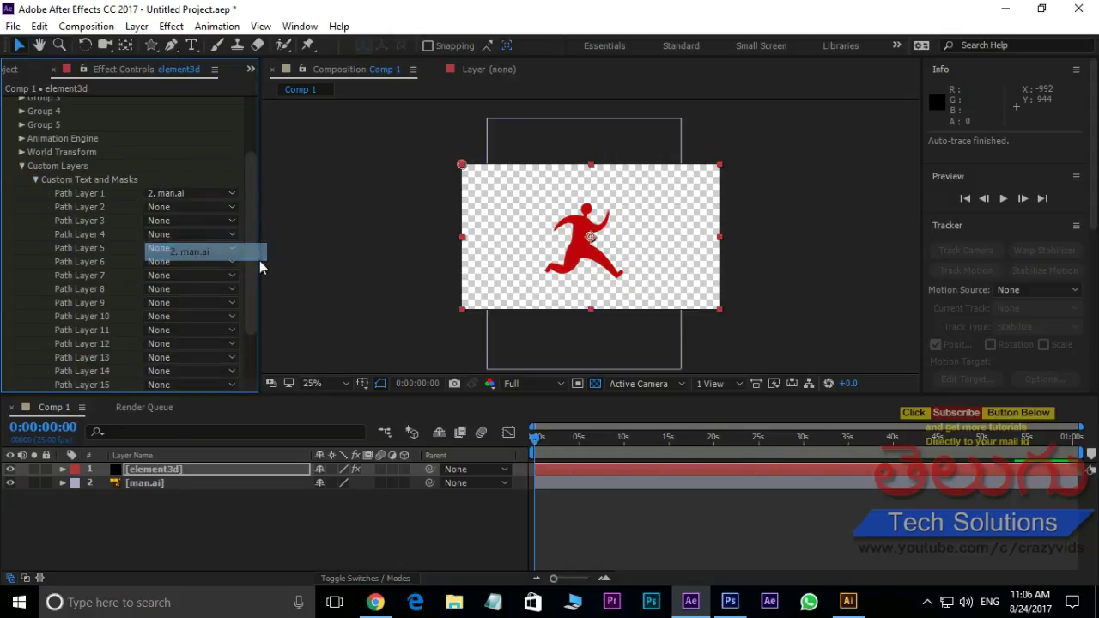
pyautogui.moveTo(254, 250); pyautogui.dragTo(250, 172)
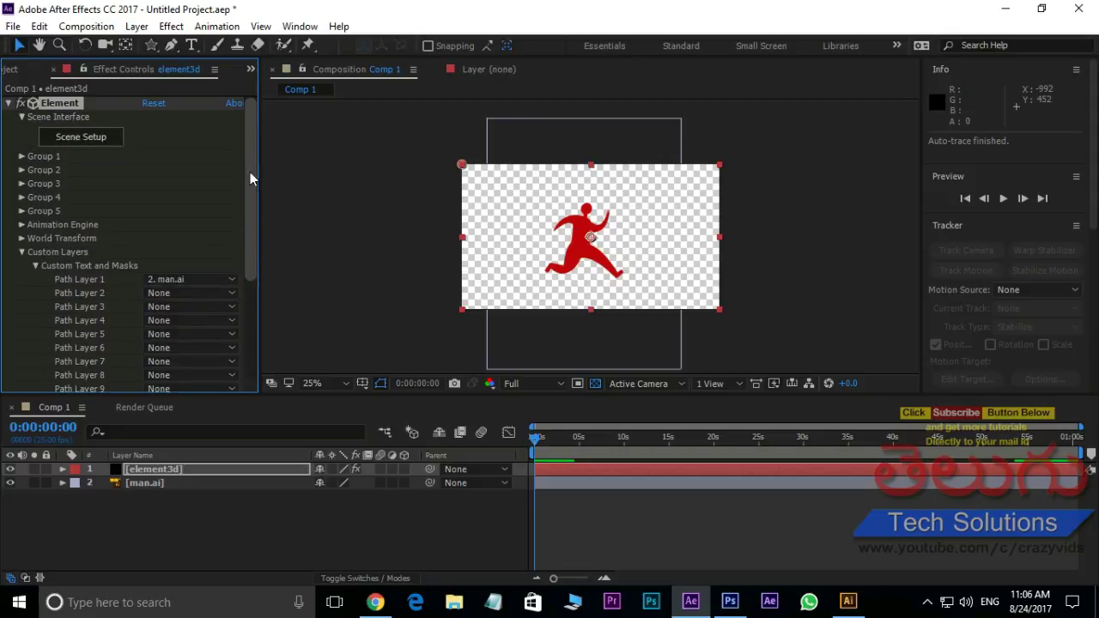
pyautogui.click(80, 138)
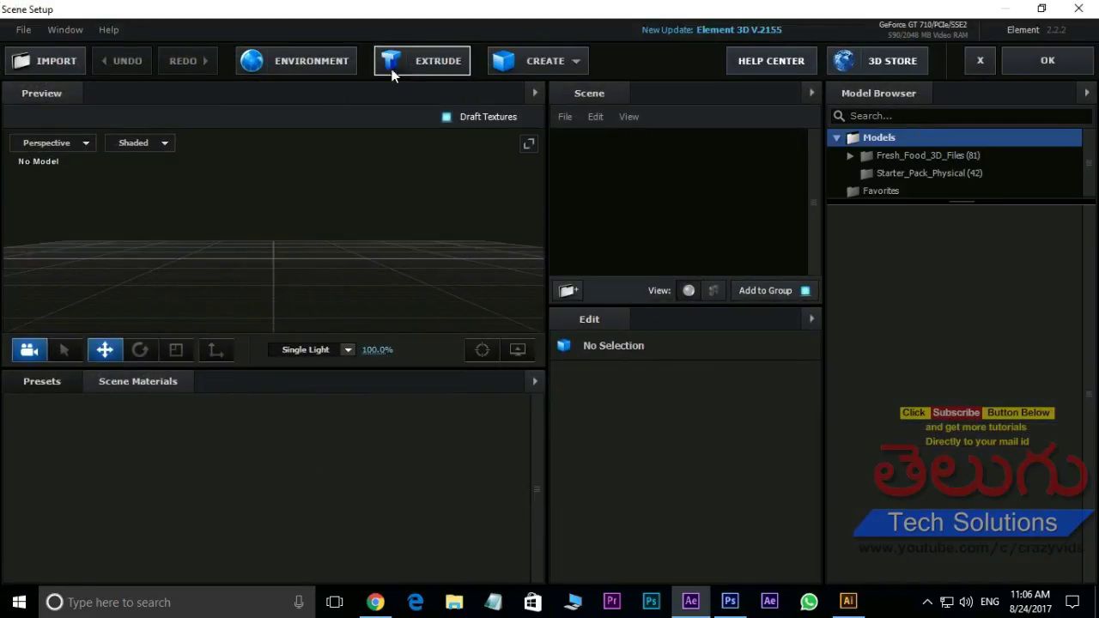
# Extrude the traced runner and inspect it, then close Scene Setup without saving
pyautogui.click(445, 63)
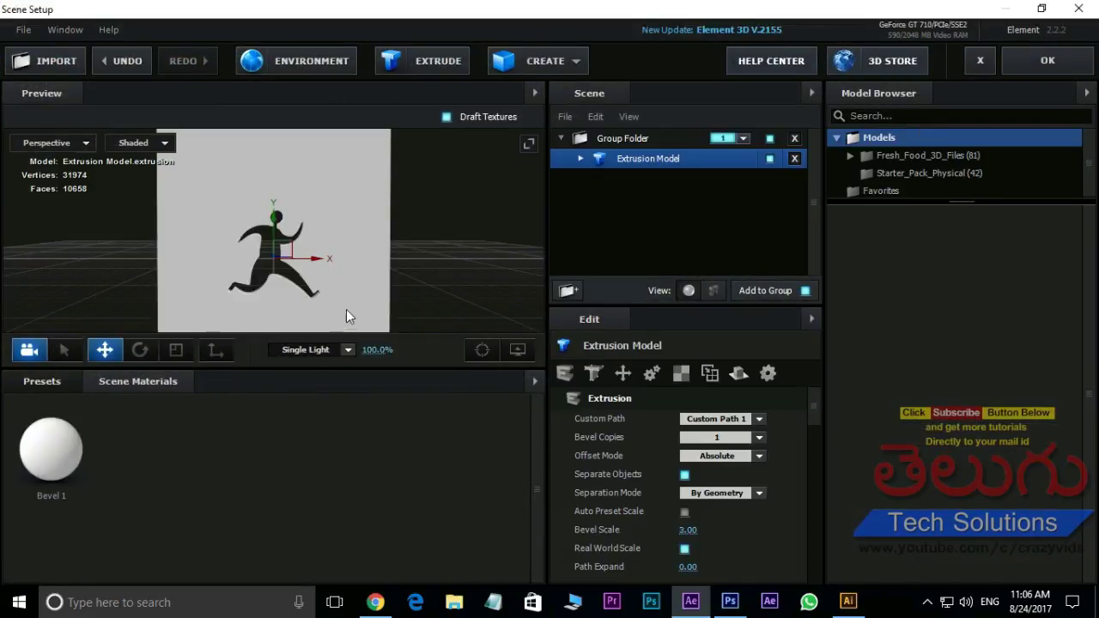
pyautogui.moveTo(297, 297); pyautogui.dragTo(224, 266)
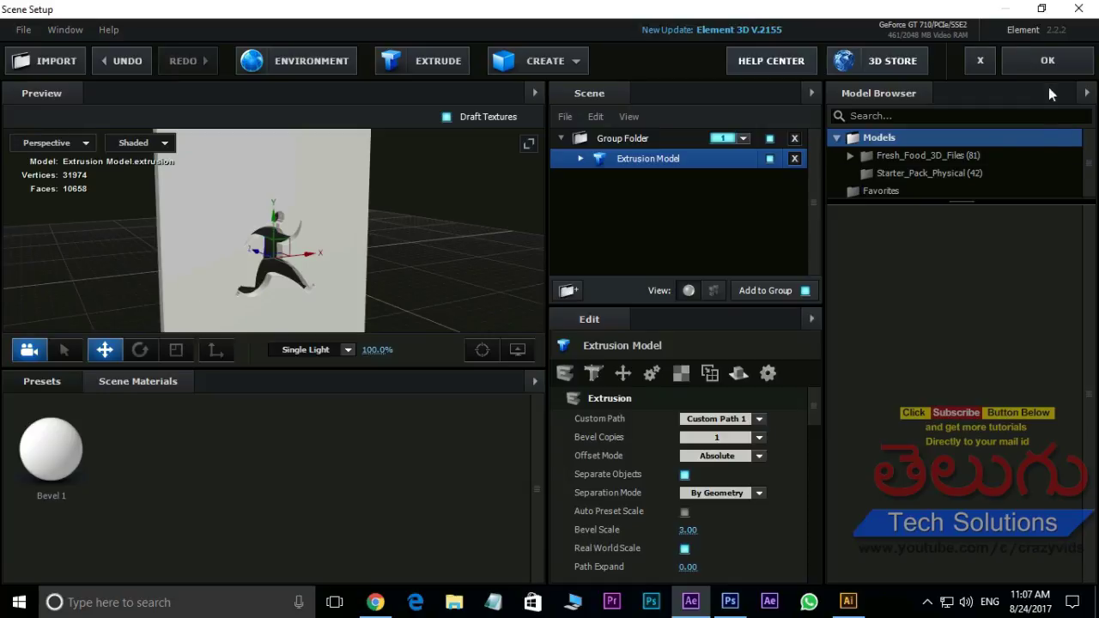
pyautogui.click(980, 62)
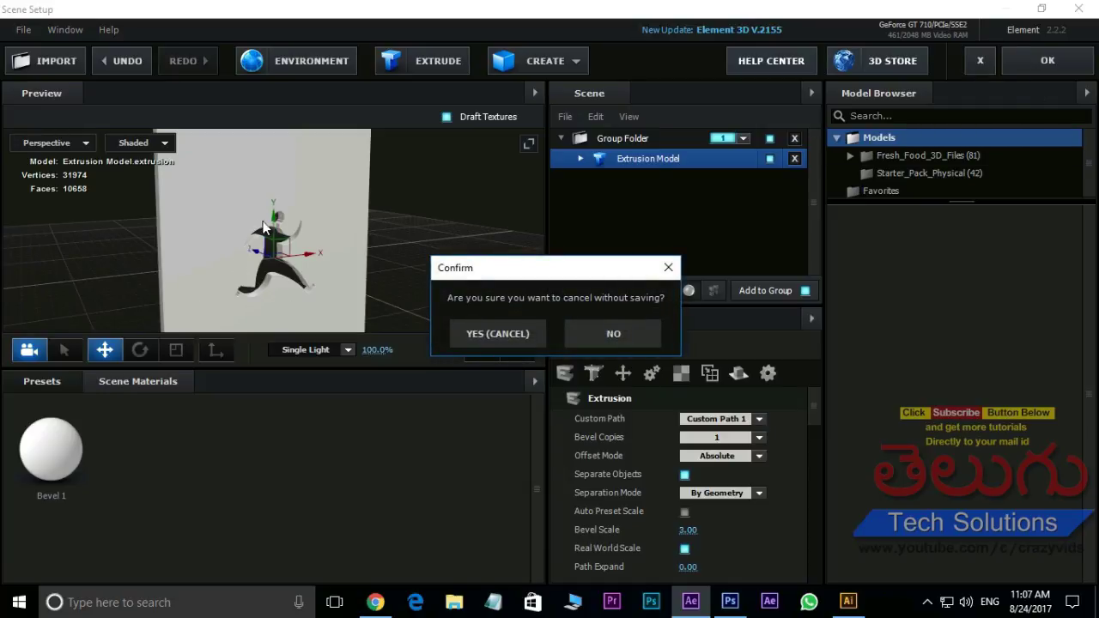
pyautogui.click(497, 335)
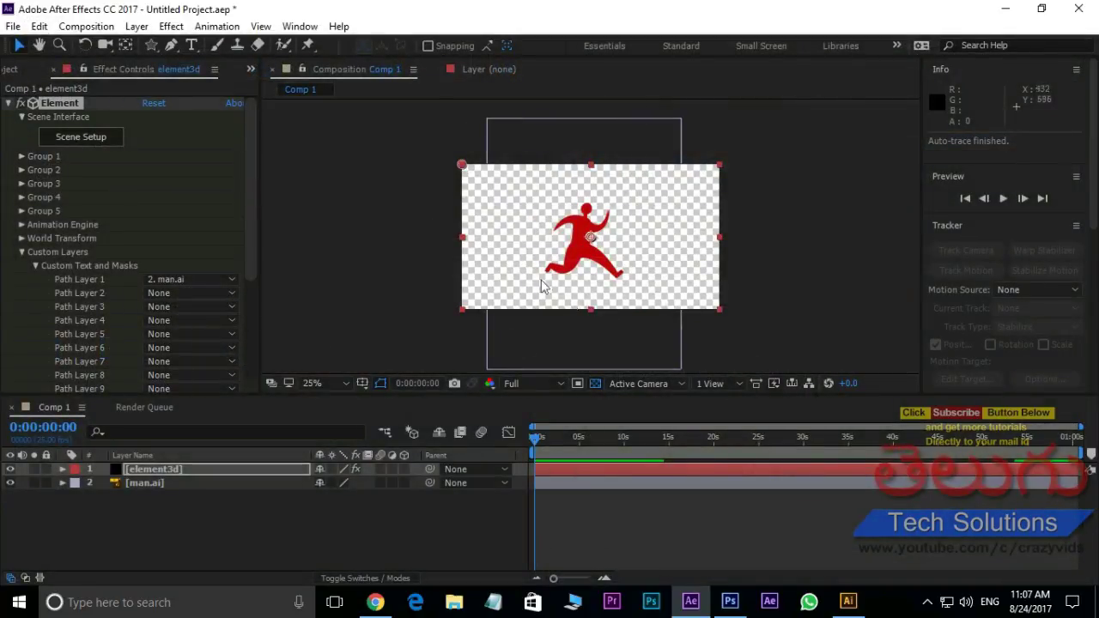
# Delete Mask 1 from the man.ai layer, leaving only Mask 2
pyautogui.click(141, 483)
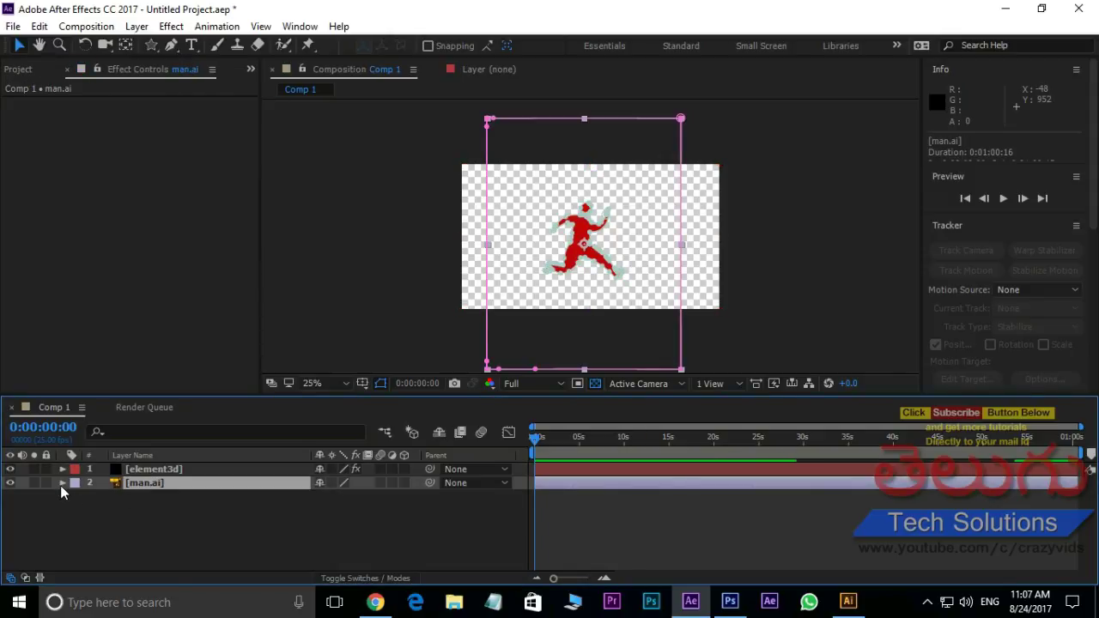
pyautogui.scroll(2, 611, 258)
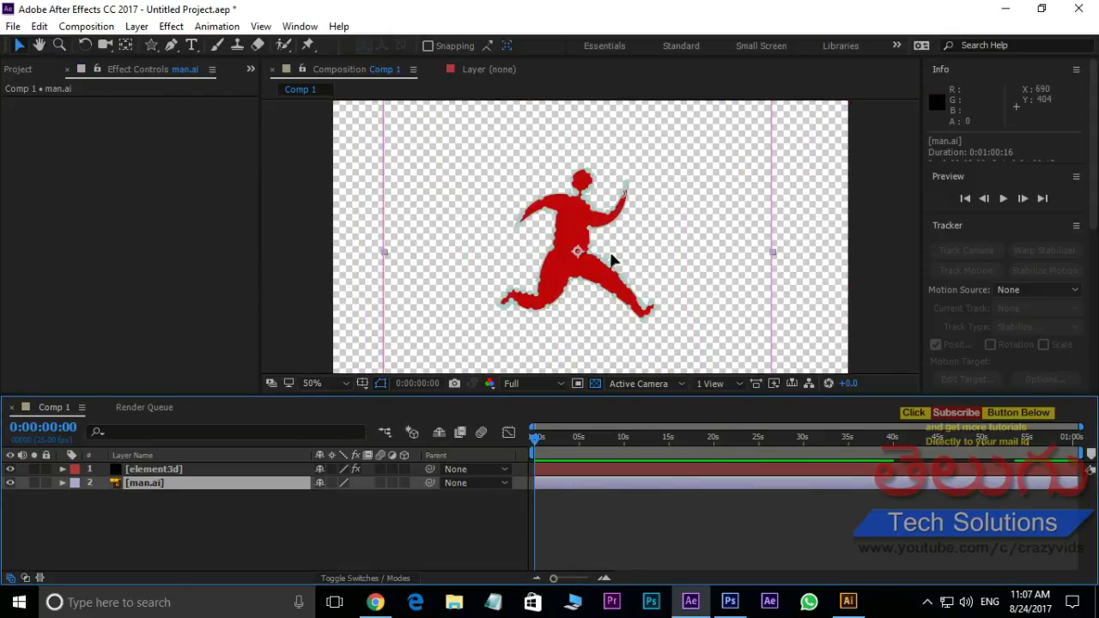
pyautogui.click(62, 484)
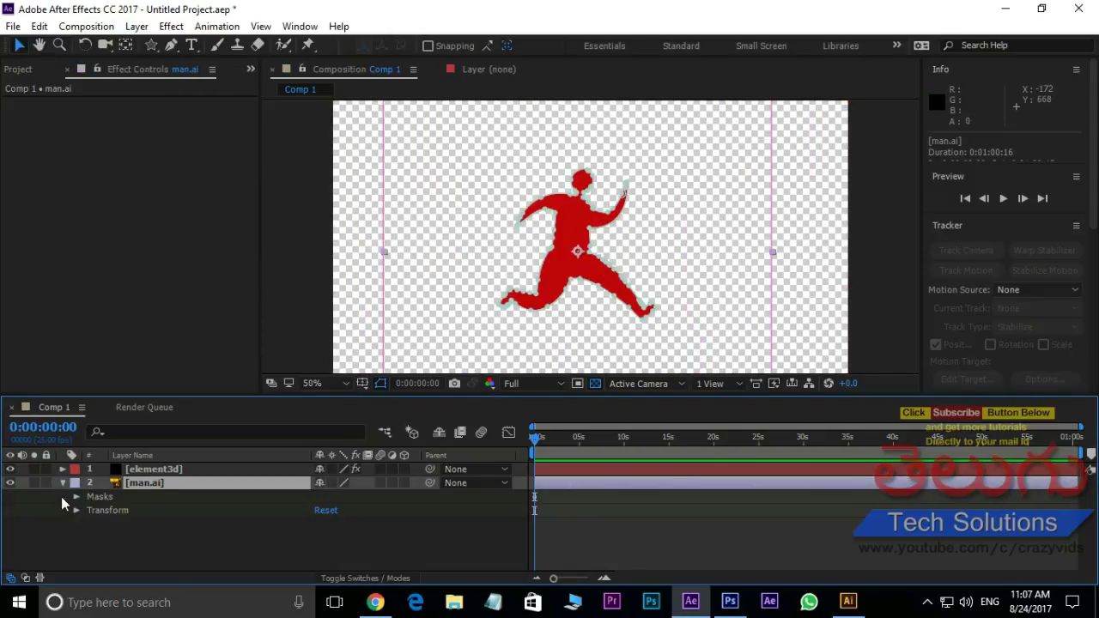
pyautogui.click(76, 497)
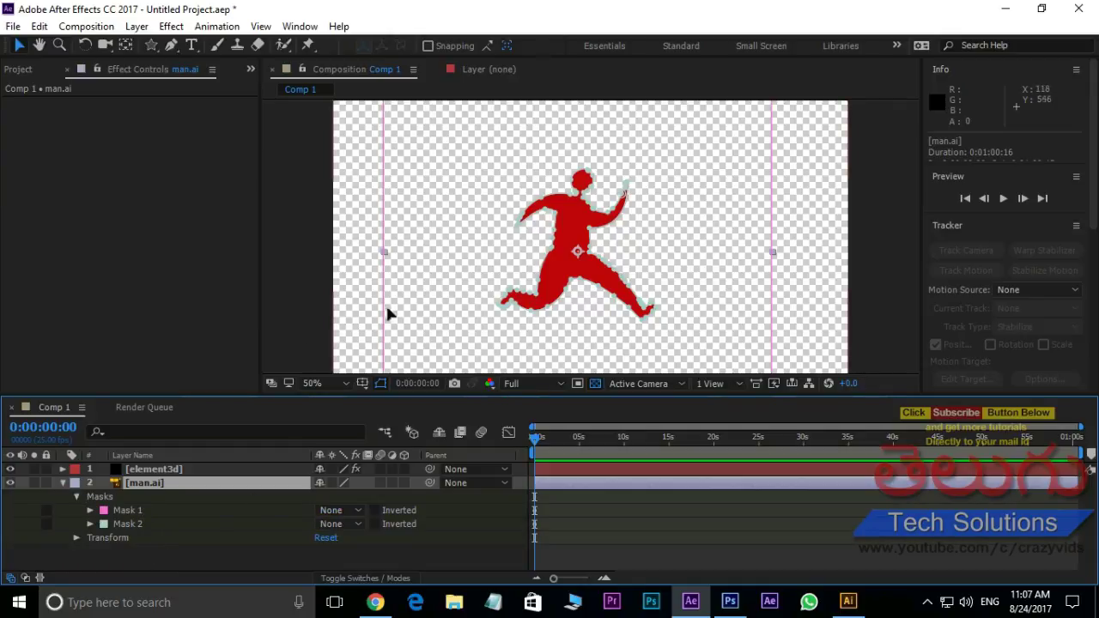
pyautogui.press(',')
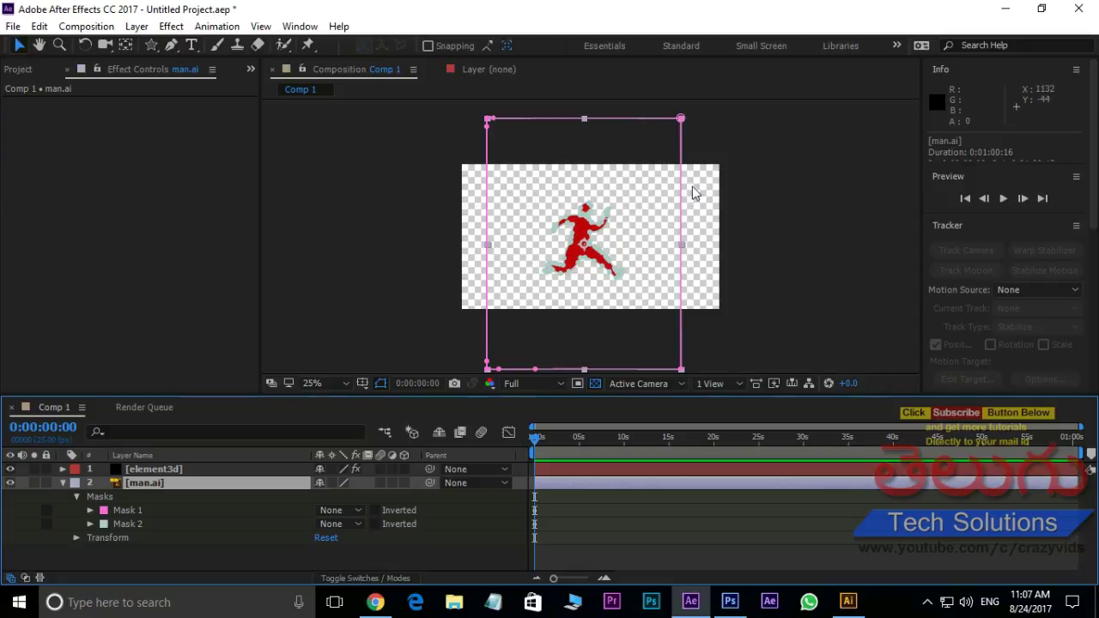
pyautogui.press('.')
pyautogui.press('.')
pyautogui.press(',')
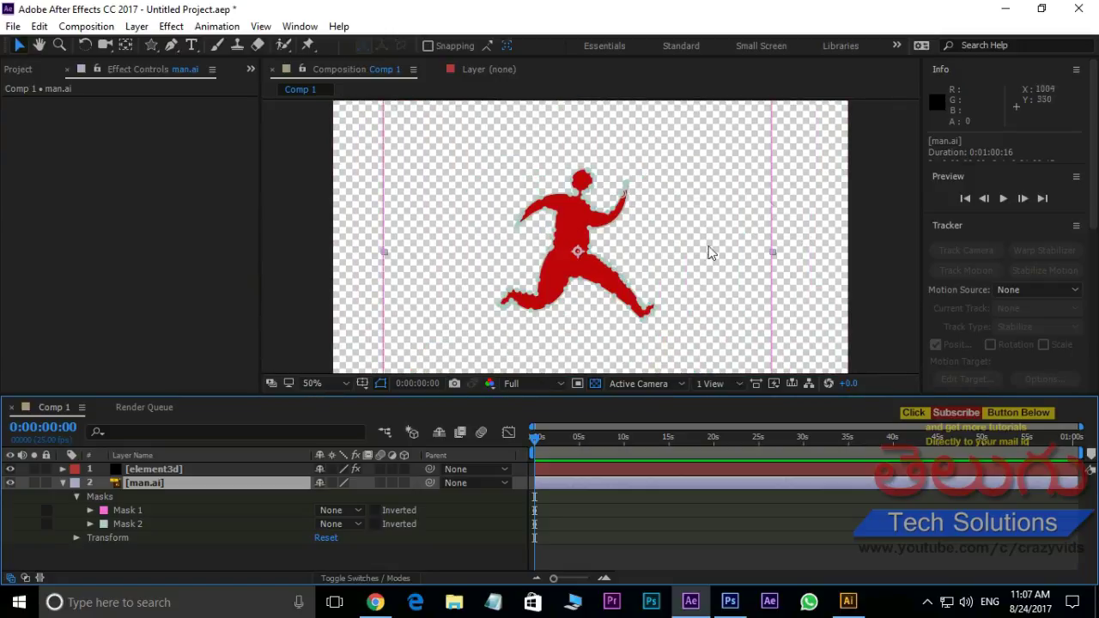
pyautogui.click(147, 511)
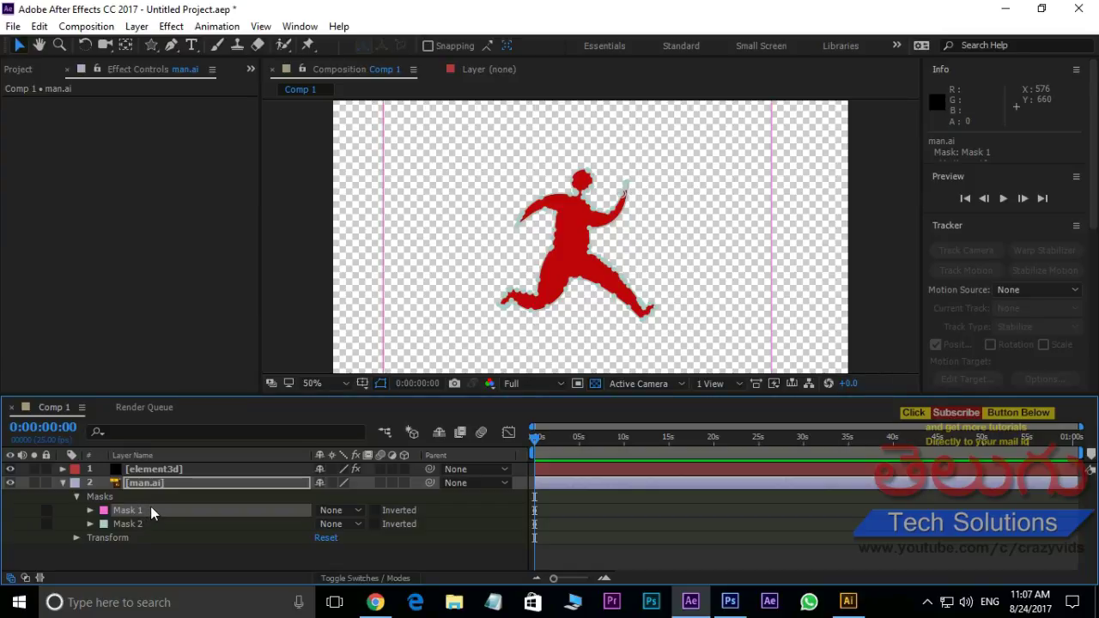
pyautogui.press('Delete')
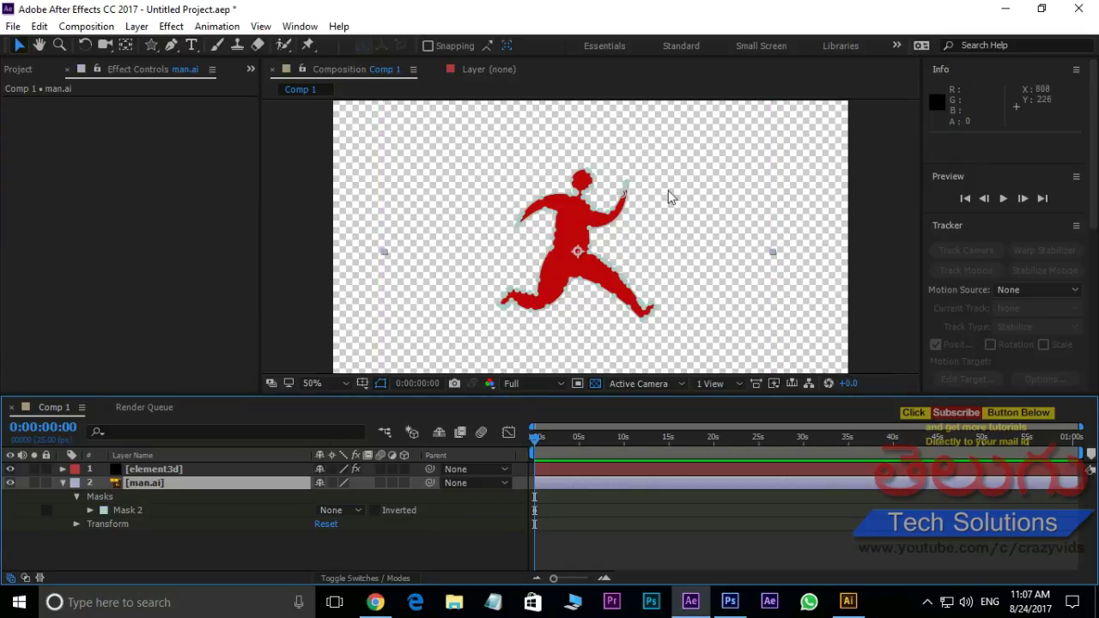
# Reopen Element 3D Scene Setup from the element3d layer's Effect Controls
pyautogui.click(127, 510)
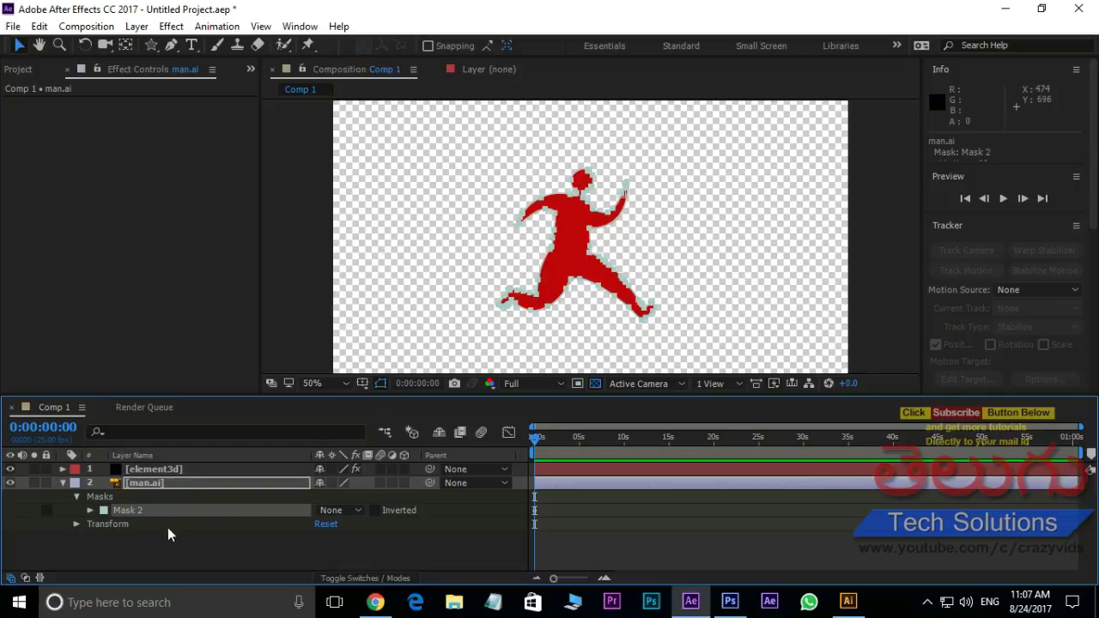
pyautogui.click(155, 469)
pyautogui.click(87, 143)
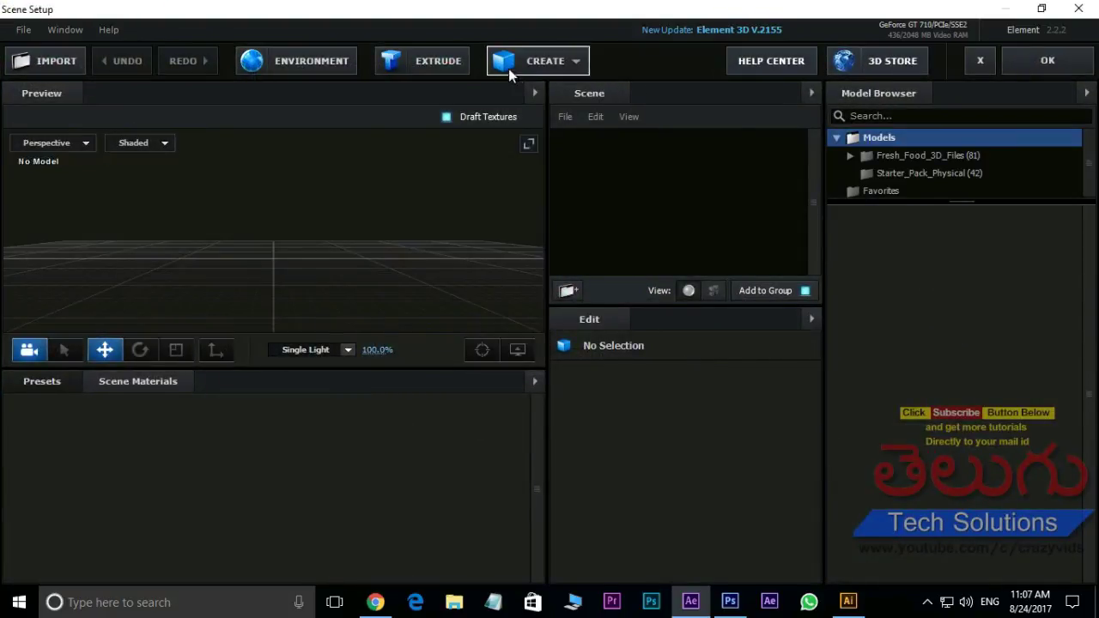
# Extrude the traced runner and try the Physical Bright_Light material on it
pyautogui.click(446, 66)
pyautogui.moveTo(236, 299); pyautogui.dragTo(345, 252)
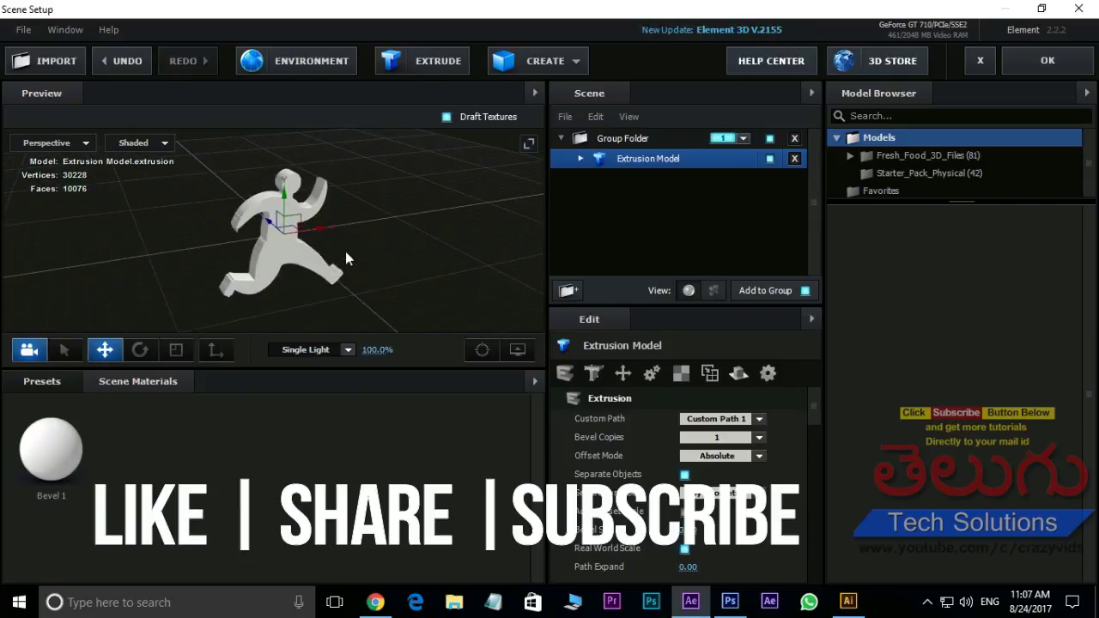
pyautogui.click(43, 383)
pyautogui.click(69, 456)
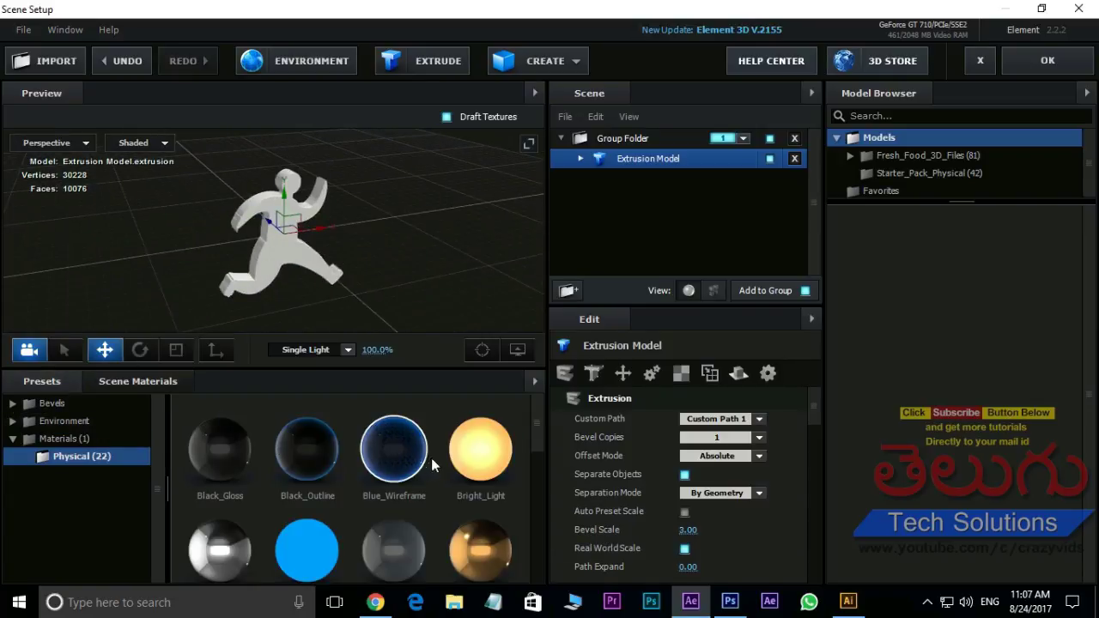
pyautogui.moveTo(453, 463); pyautogui.dragTo(324, 283)
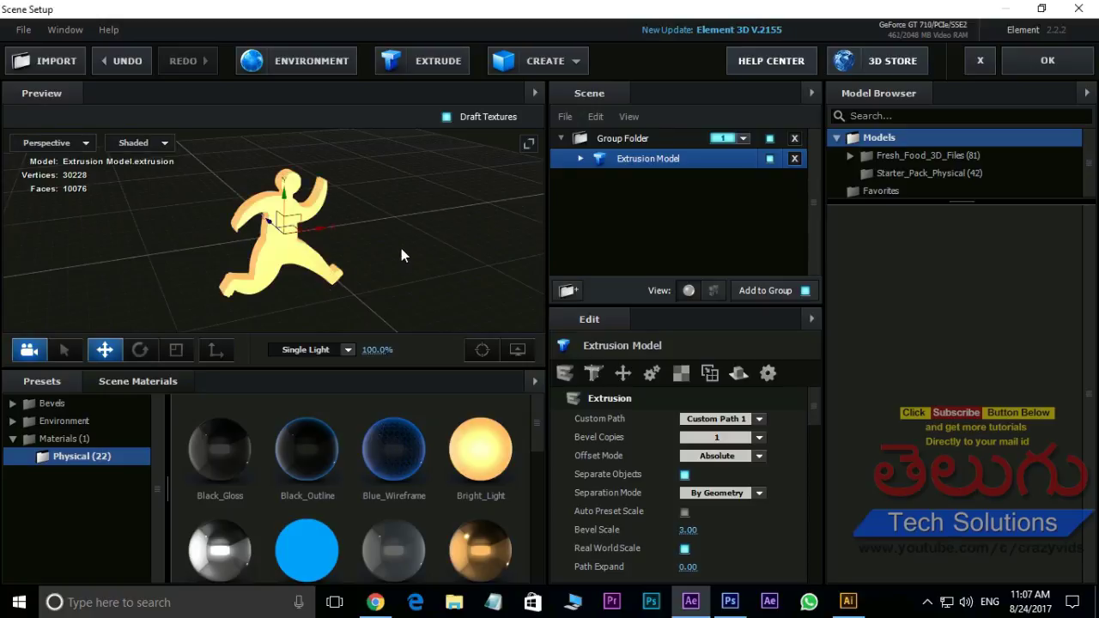
# Apply the Gold material to the running figure and accept the scene with OK
pyautogui.moveTo(401, 255); pyautogui.dragTo(432, 257)
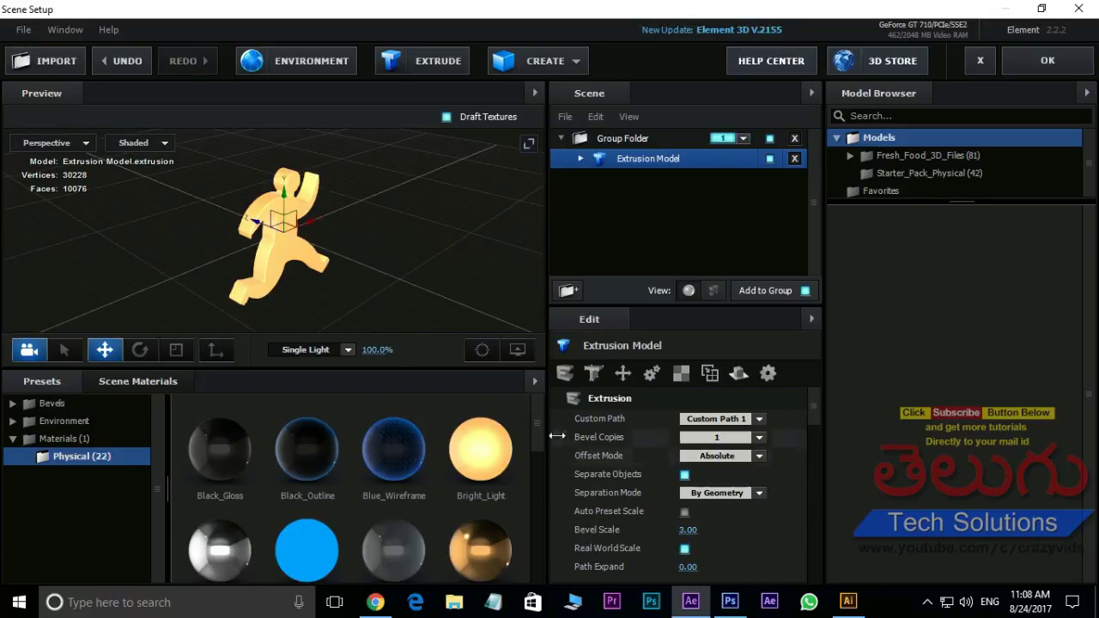
pyautogui.moveTo(536, 417); pyautogui.dragTo(540, 440)
pyautogui.moveTo(494, 478); pyautogui.dragTo(287, 273)
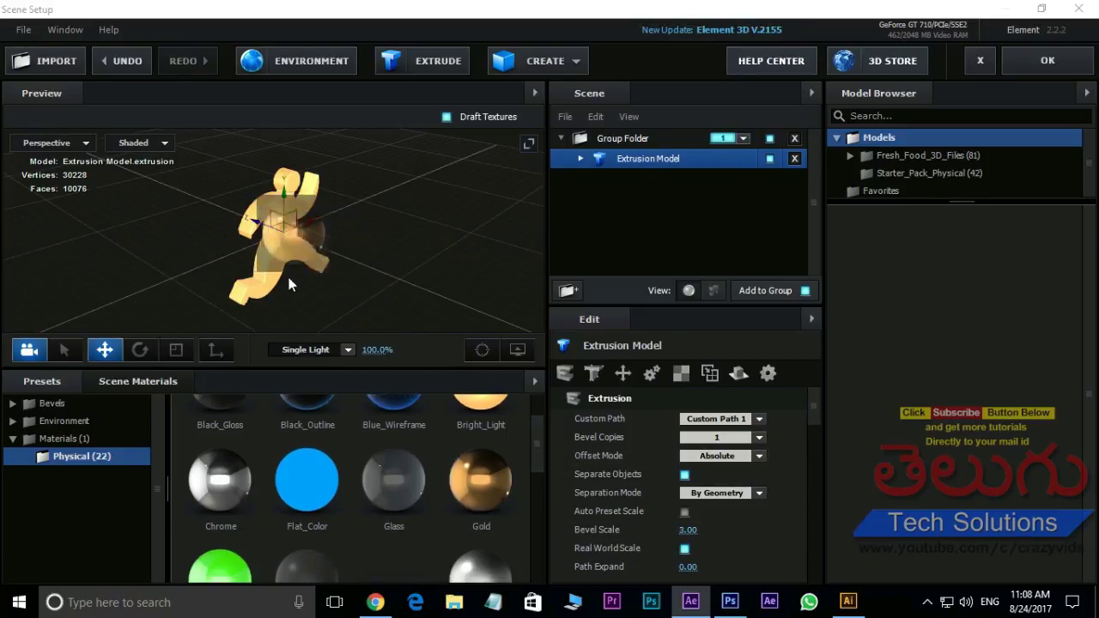
pyautogui.moveTo(365, 211)
pyautogui.mouseDown()
pyautogui.moveTo(68, 191)
pyautogui.moveTo(71, 181)
pyautogui.moveTo(415, 263)
pyautogui.mouseUp()
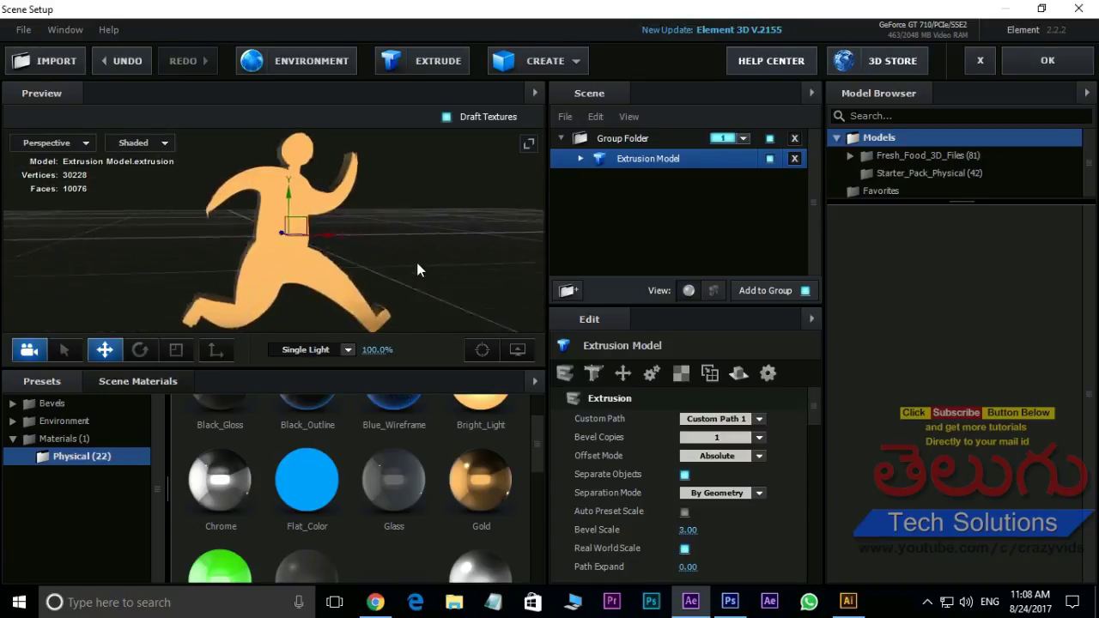
pyautogui.click(1036, 55)
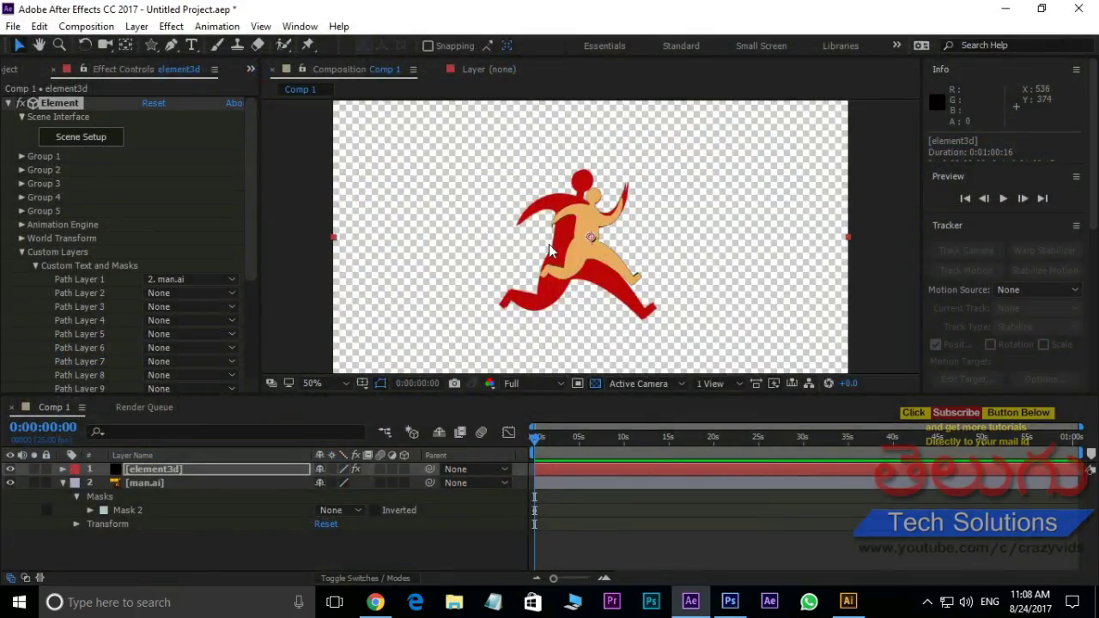
# Hide man.ai, add a new camera, and orbit it around the gold 3D figure
pyautogui.click(10, 483)
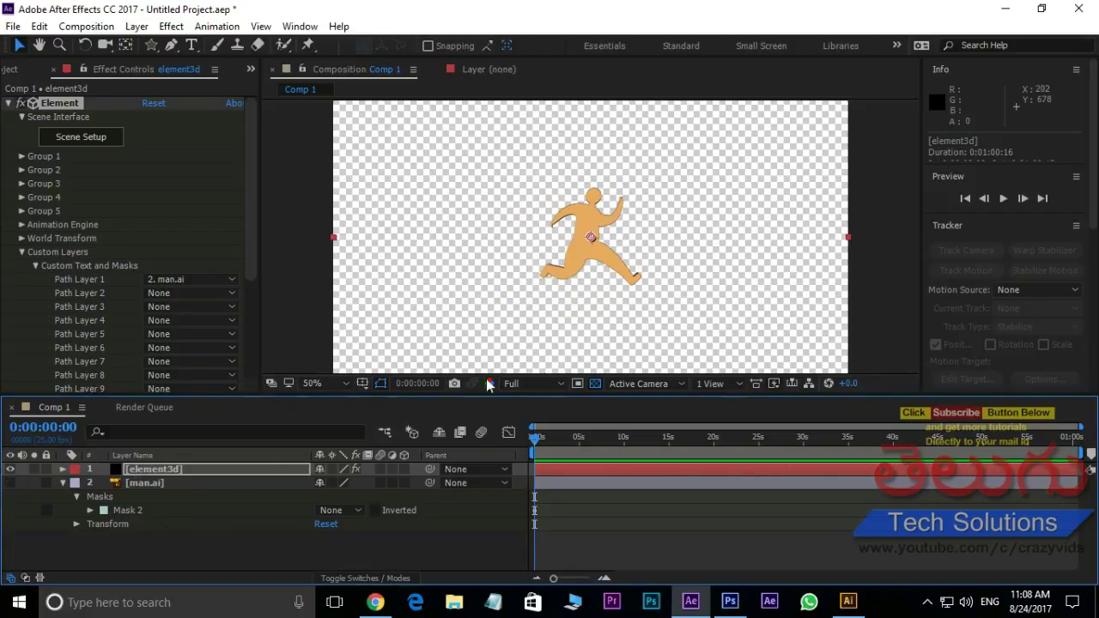
pyautogui.rightClick(225, 565)
pyautogui.moveTo(314, 405)
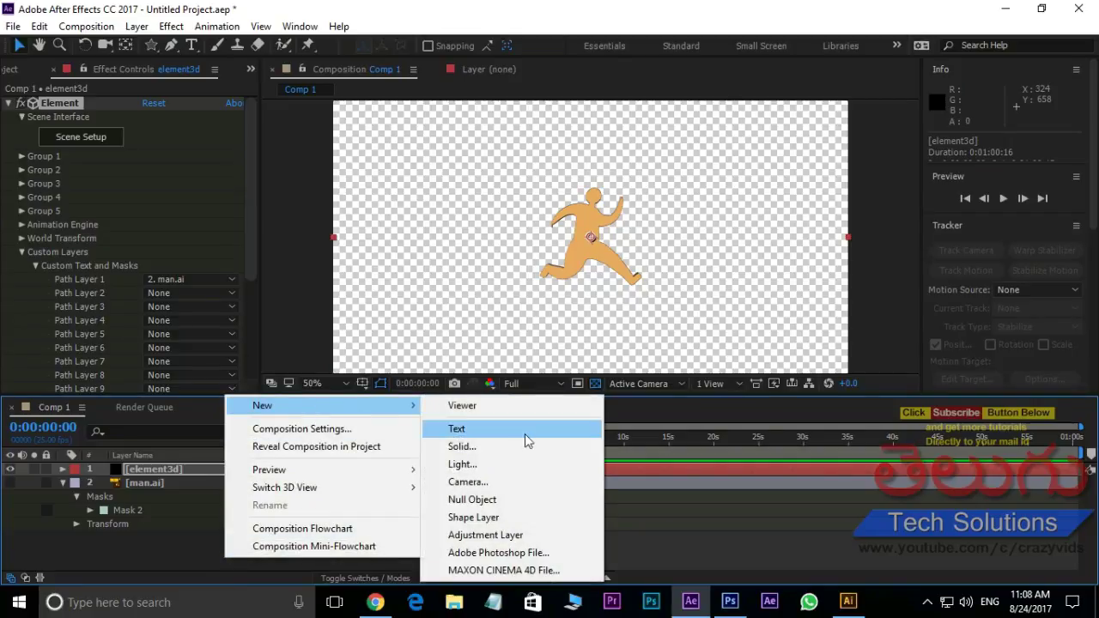
pyautogui.click(461, 487)
pyautogui.click(727, 473)
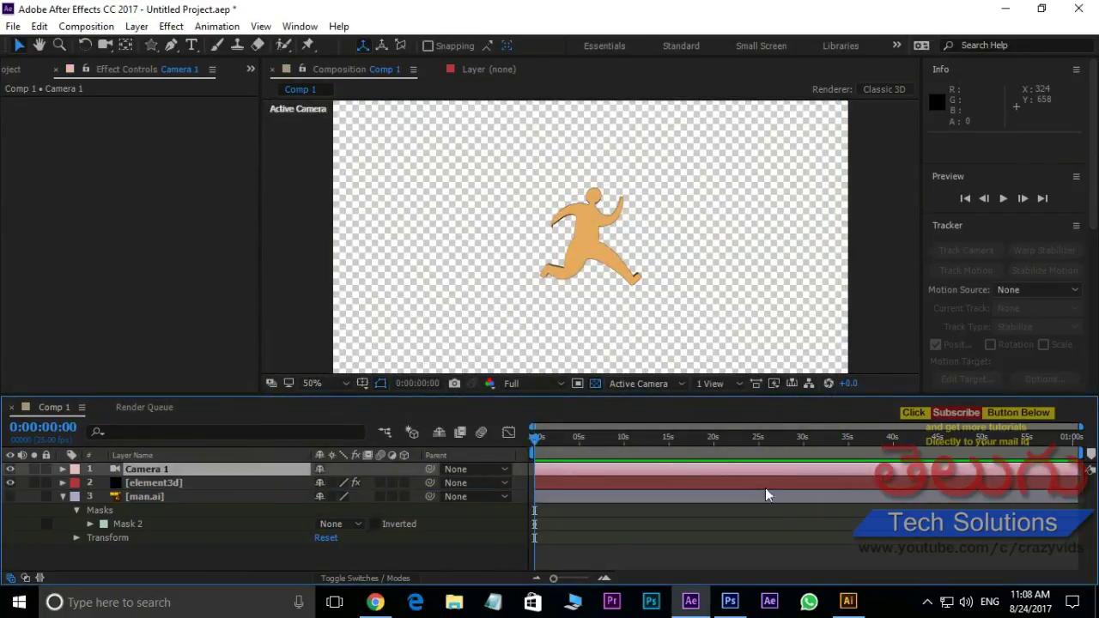
pyautogui.click(104, 43)
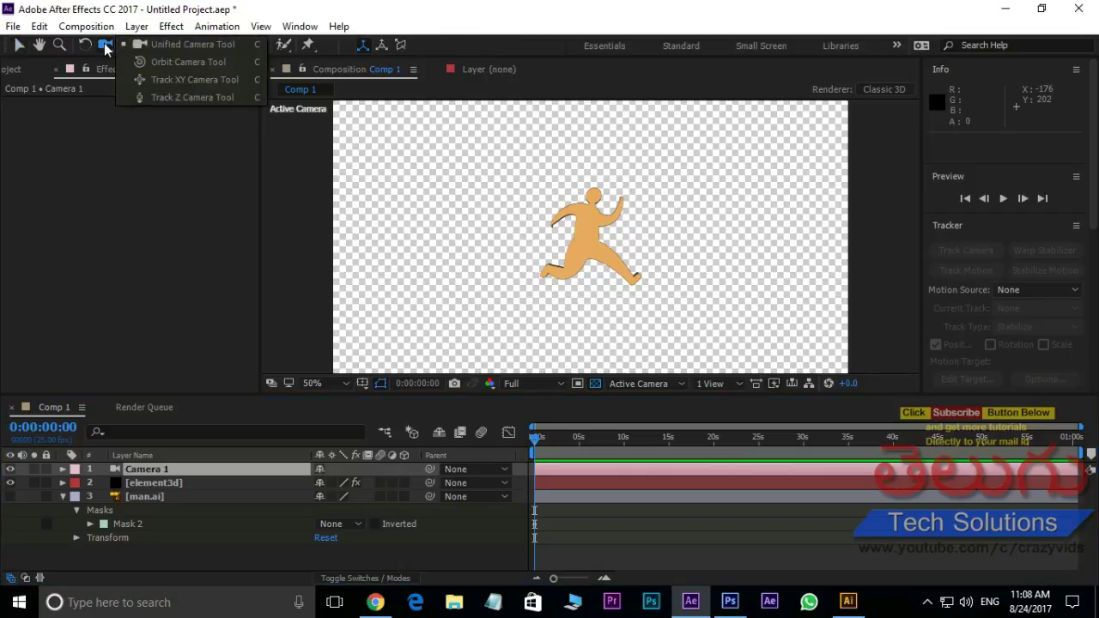
pyautogui.moveTo(596, 246); pyautogui.dragTo(443, 281)
pyautogui.scroll(2, 615, 258)
pyautogui.moveTo(611, 284); pyautogui.dragTo(520, 300)
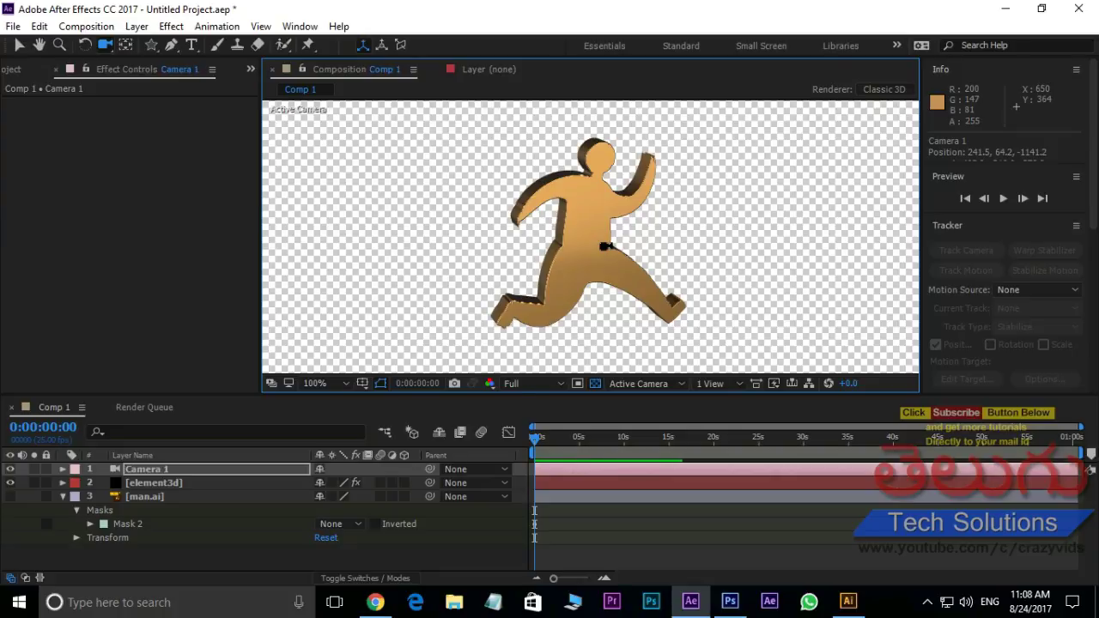
# Delete all composition layers and project items, then switch to Photoshop
pyautogui.moveTo(164, 566); pyautogui.dragTo(253, 467)
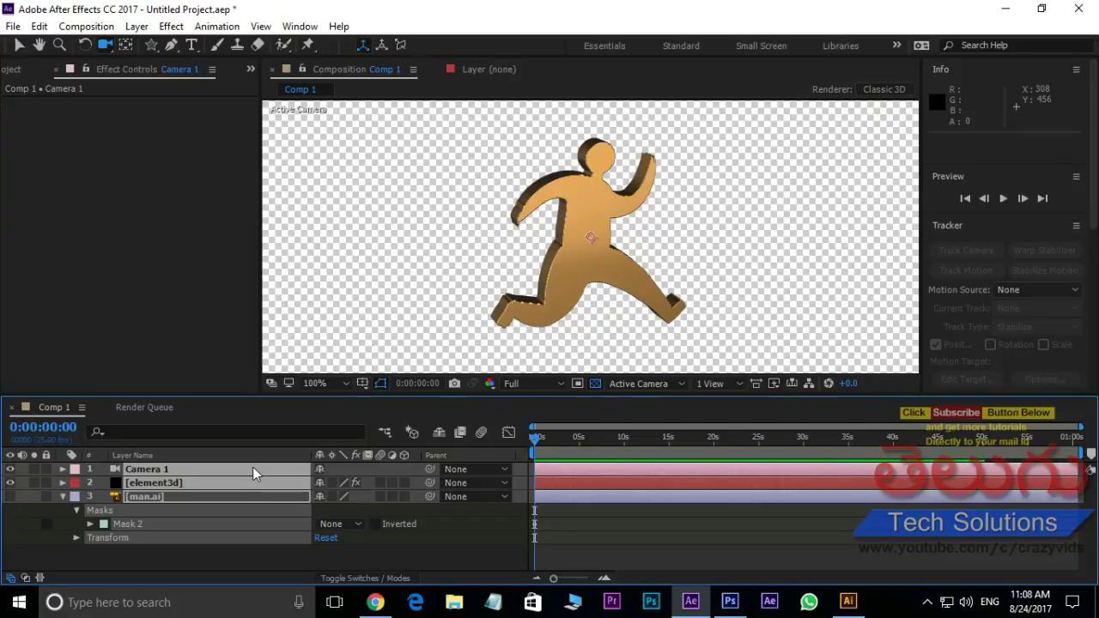
pyautogui.hotkey('ctrl', 'z')
pyautogui.moveTo(122, 541); pyautogui.dragTo(233, 461)
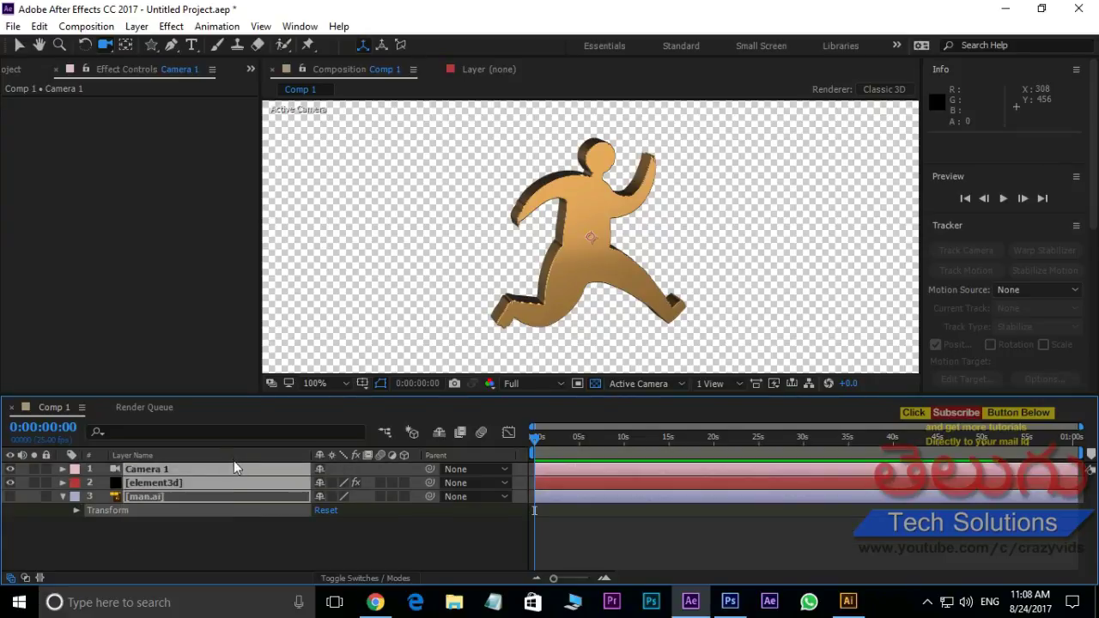
pyautogui.press('Delete')
pyautogui.click(24, 69)
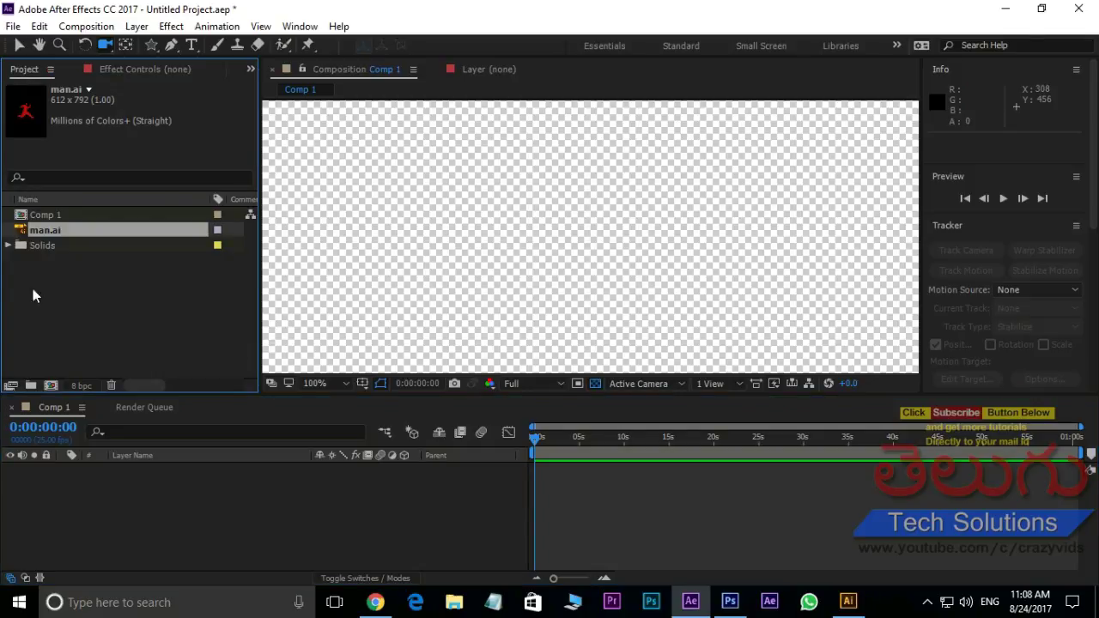
pyautogui.moveTo(33, 295); pyautogui.dragTo(106, 214)
pyautogui.press('Delete')
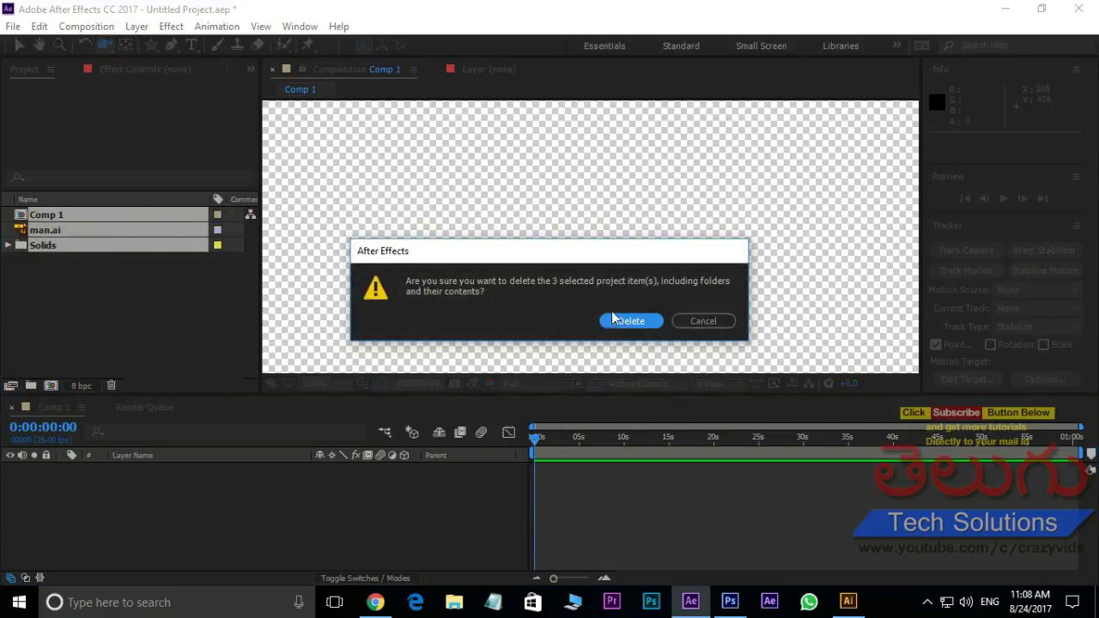
pyautogui.click(626, 322)
pyautogui.click(728, 599)
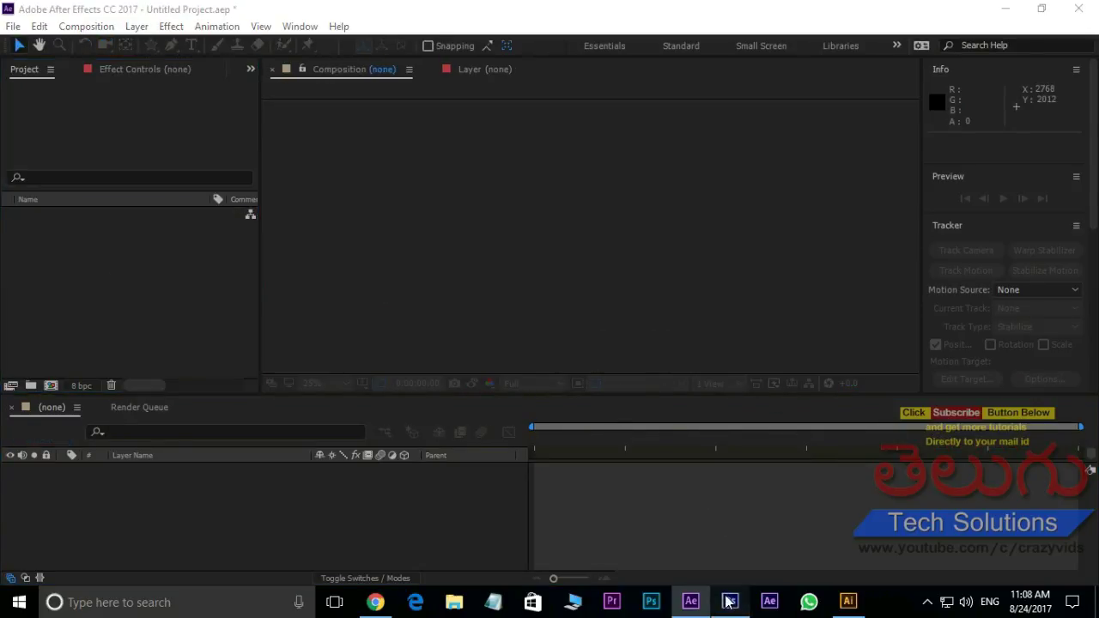
pyautogui.click(45, 10)
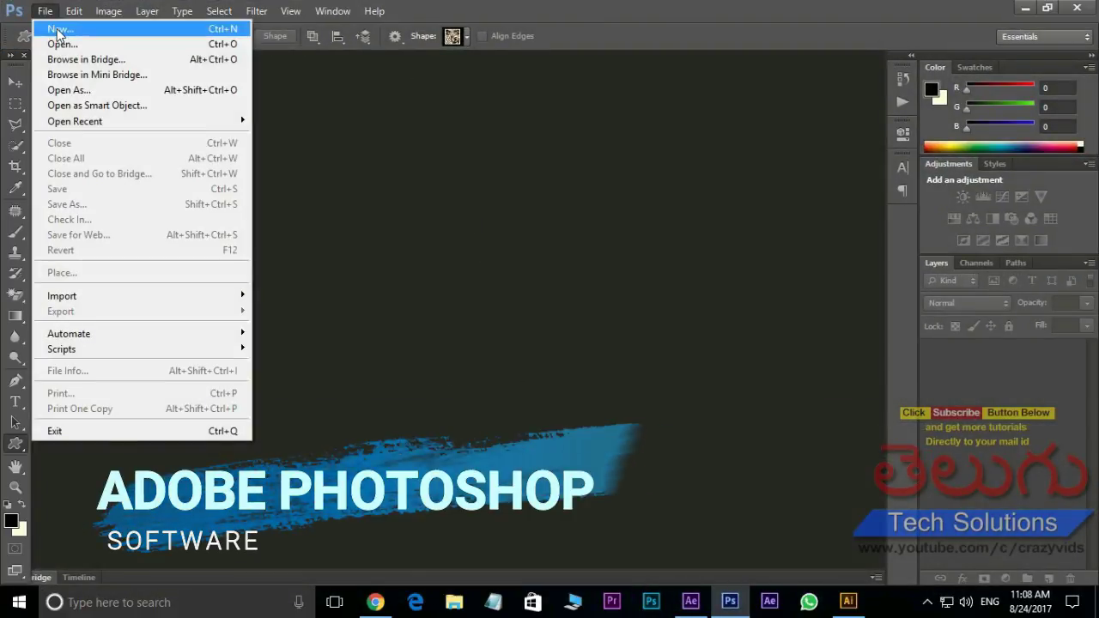
# Create a new document with default settings and select the Custom Shape Tool
pyautogui.click(51, 28)
pyautogui.click(741, 178)
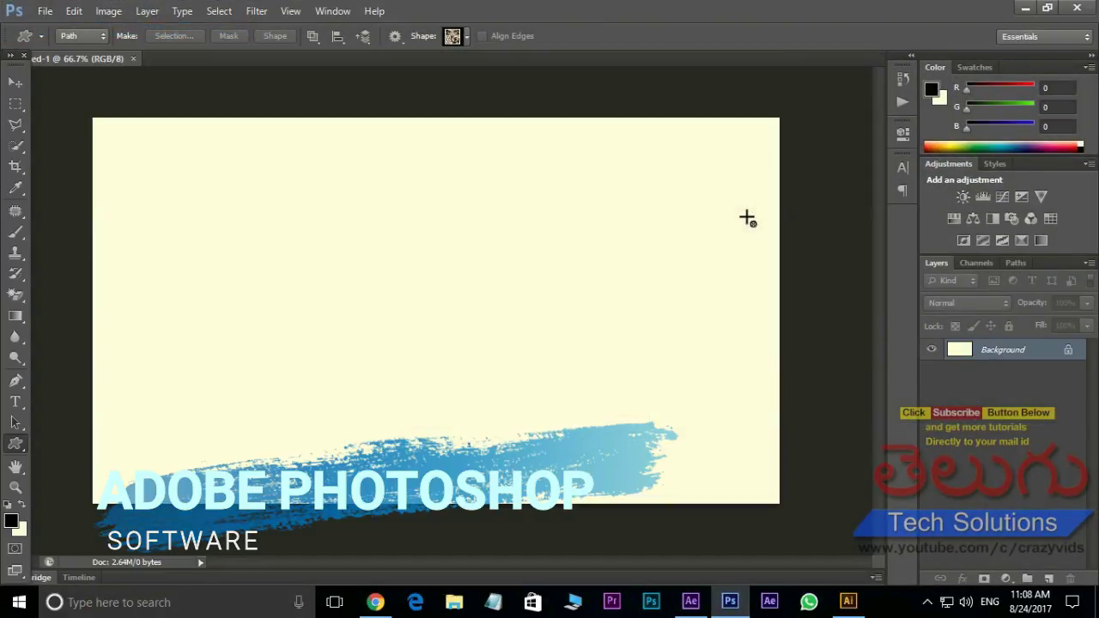
pyautogui.rightClick(21, 444)
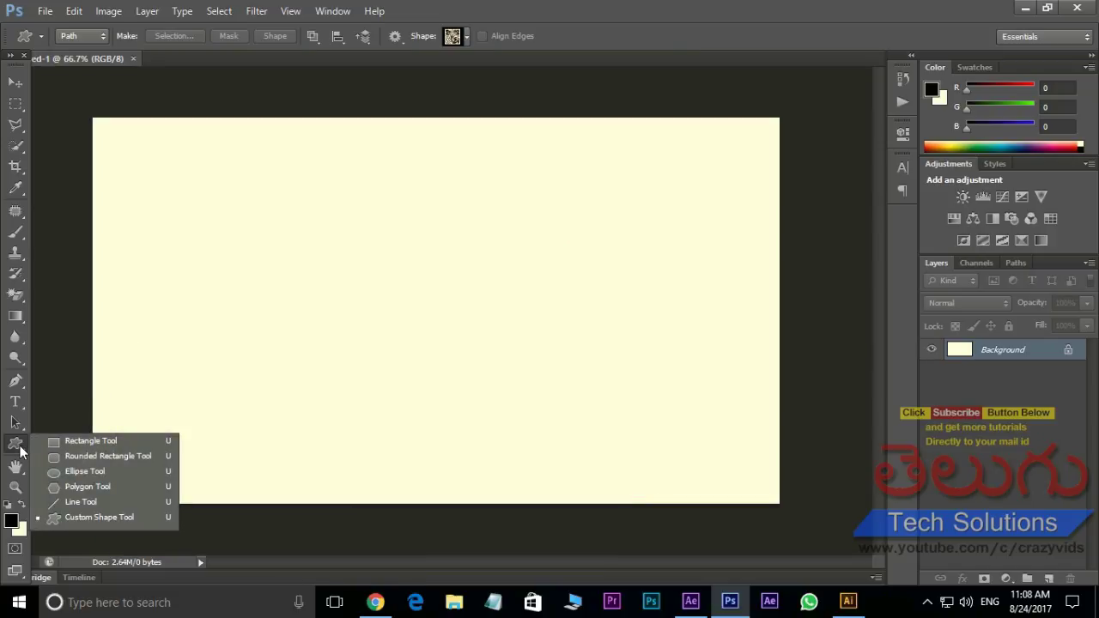
pyautogui.click(114, 517)
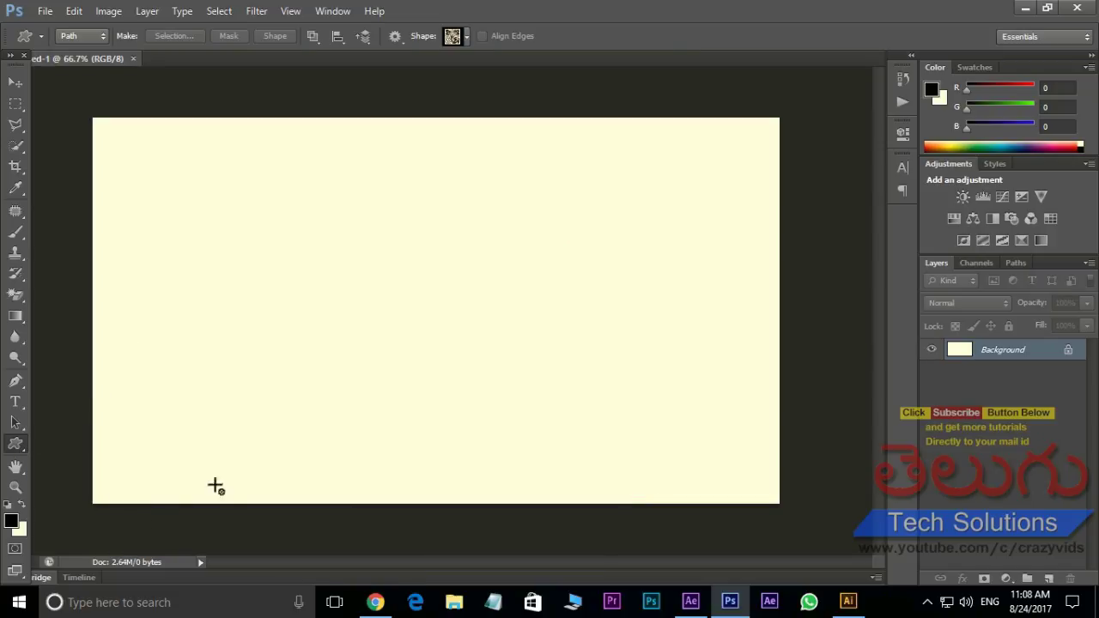
pyautogui.click(465, 38)
pyautogui.scroll(-15, 568, 194)
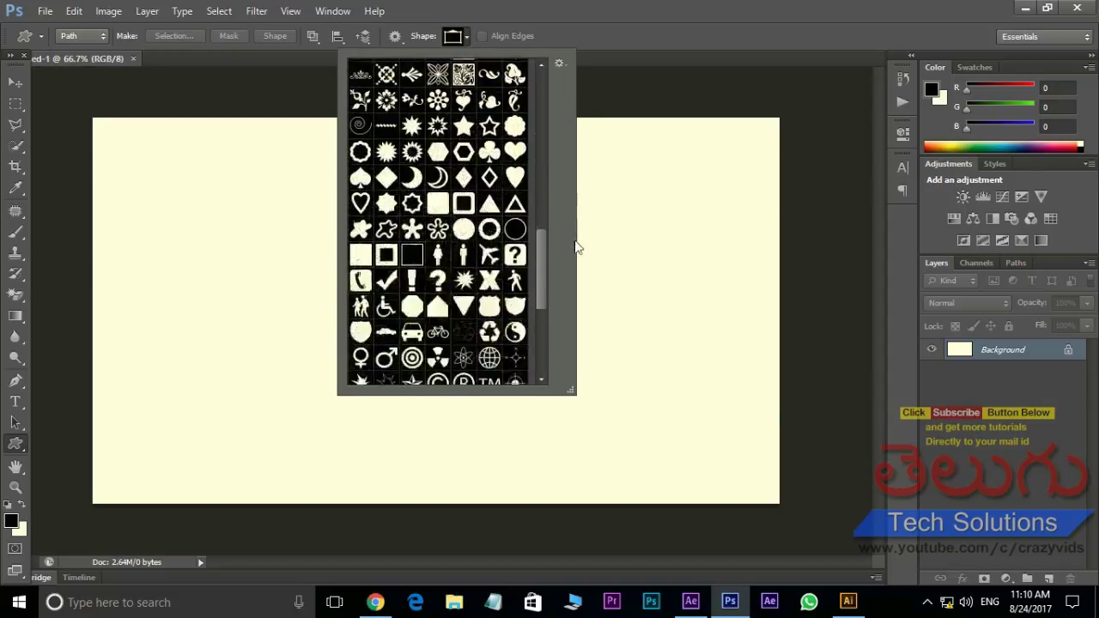
pyautogui.scroll(5, 558, 203)
pyautogui.moveTo(542, 217); pyautogui.dragTo(544, 82)
pyautogui.click(605, 18)
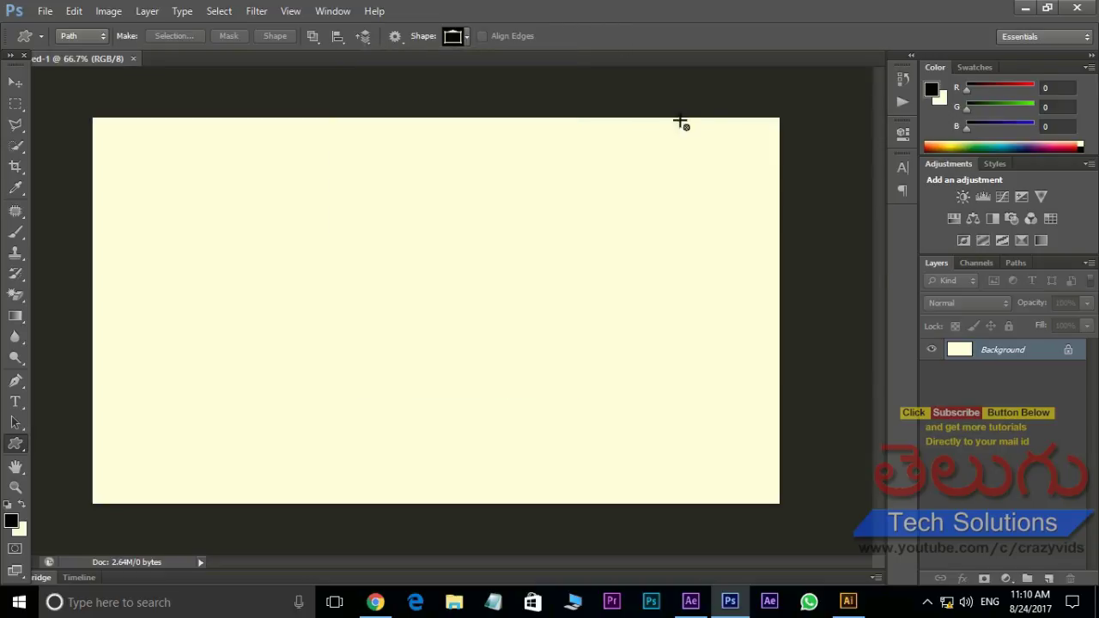
# Add Layer 1, convert the Background to Layer 0, and delete Layer 0
pyautogui.hotkey('ctrl', 'shift', 'n')
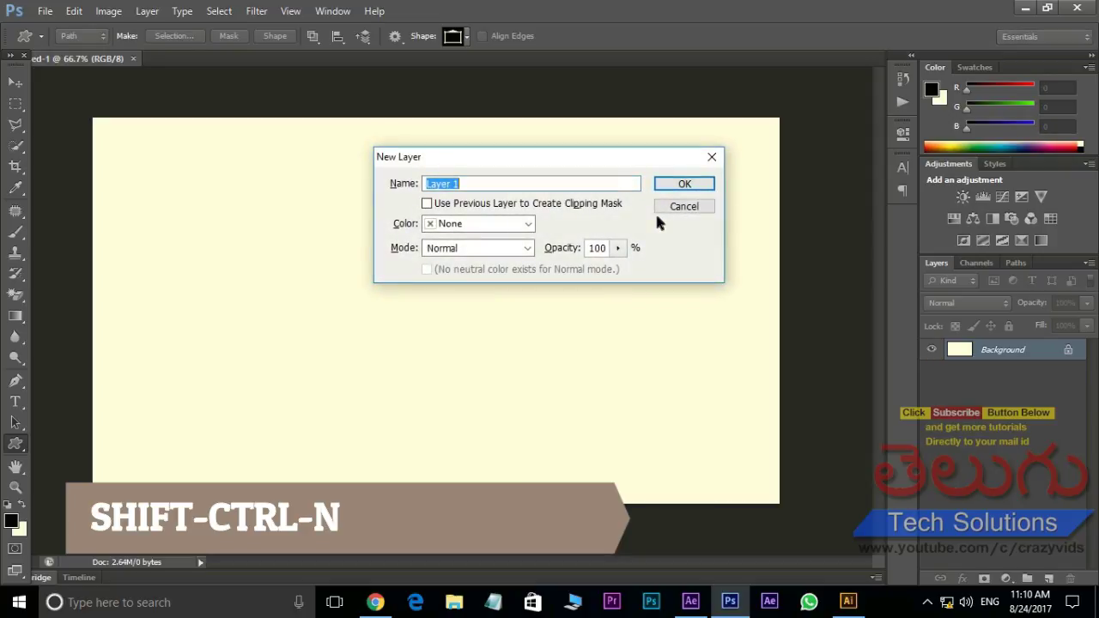
pyautogui.click(687, 183)
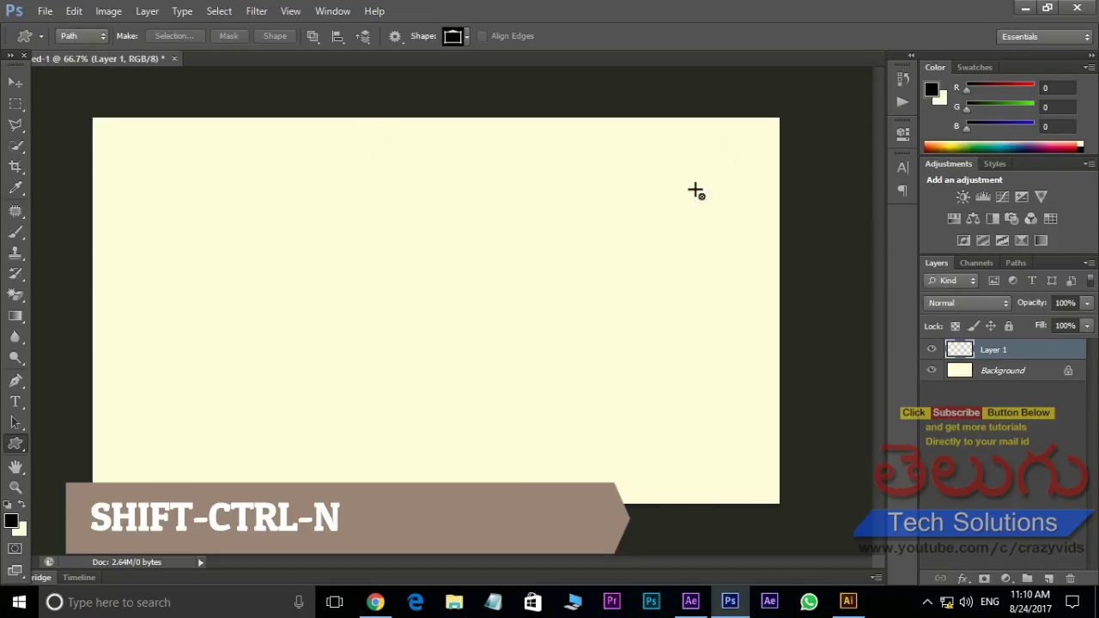
pyautogui.doubleClick(1057, 366)
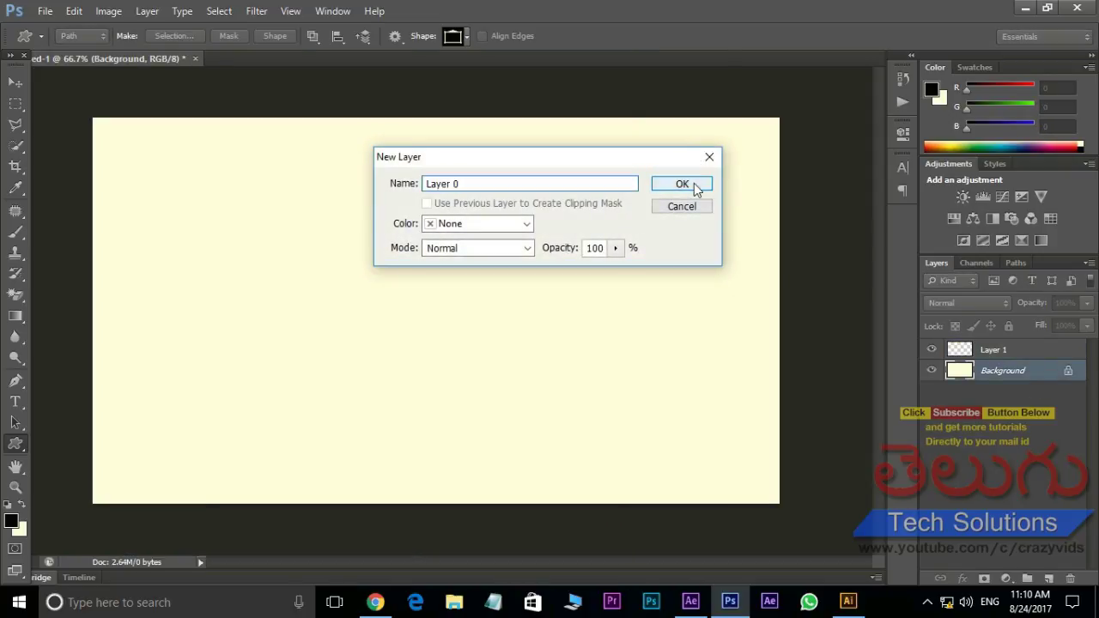
pyautogui.click(693, 183)
pyautogui.press('Delete')
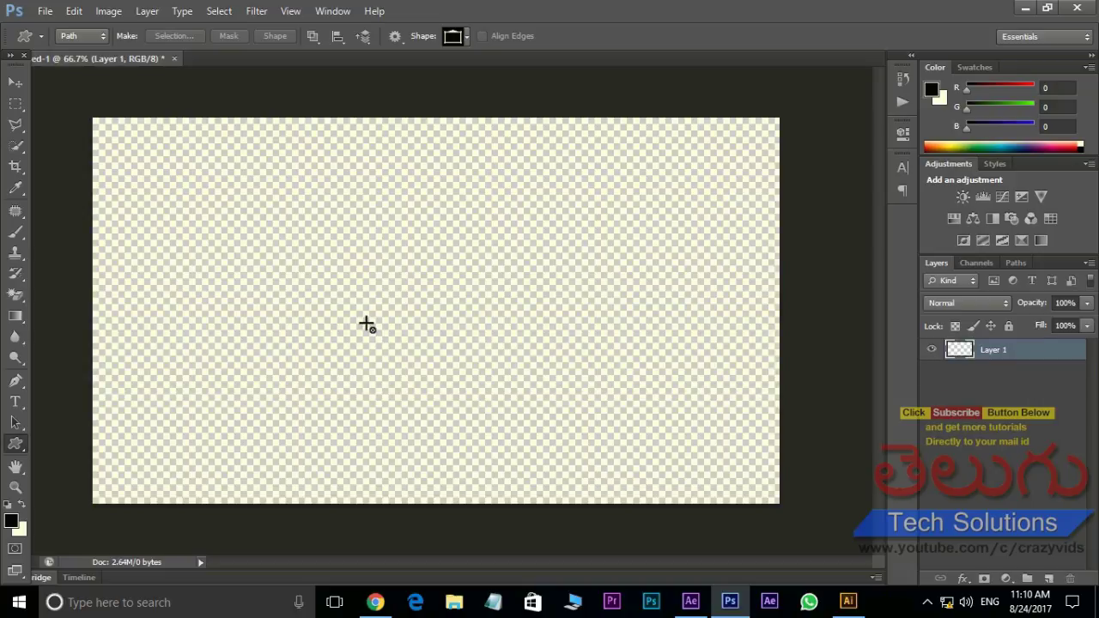
# Replace the custom shapes with the Animals shape set
pyautogui.click(465, 40)
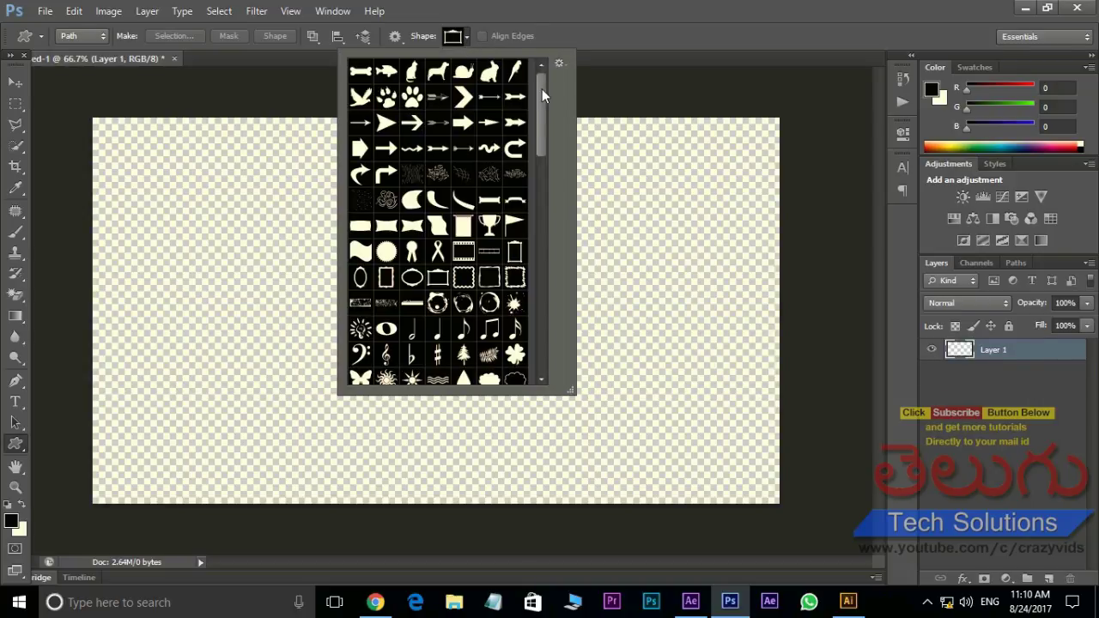
pyautogui.moveTo(539, 90)
pyautogui.mouseDown()
pyautogui.moveTo(551, 185)
pyautogui.moveTo(557, 86)
pyautogui.mouseUp()
pyautogui.click(560, 62)
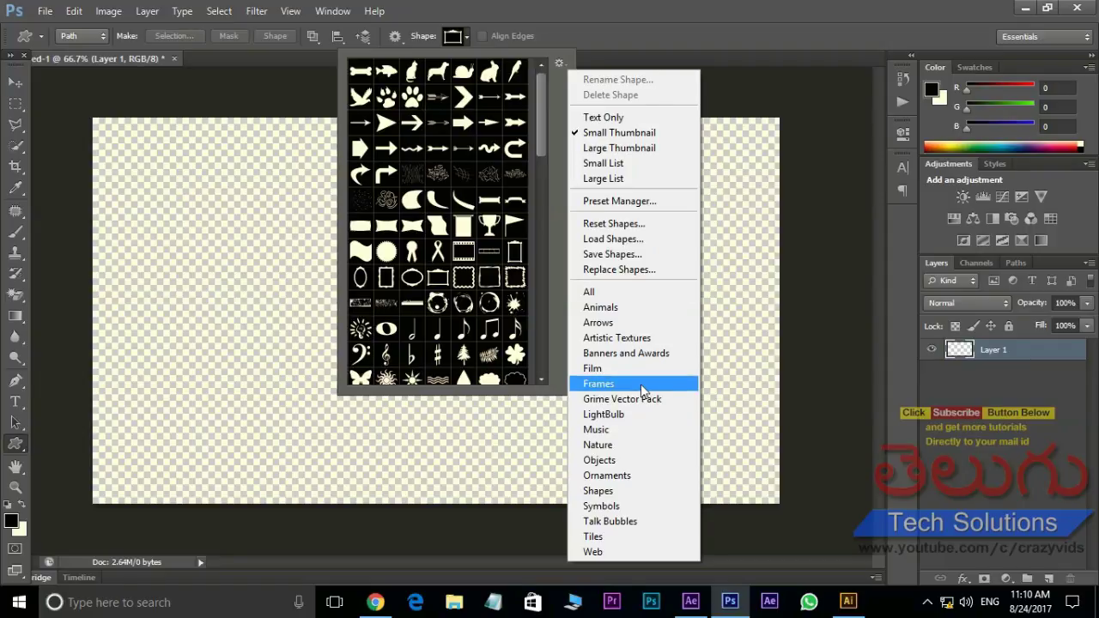
pyautogui.click(601, 307)
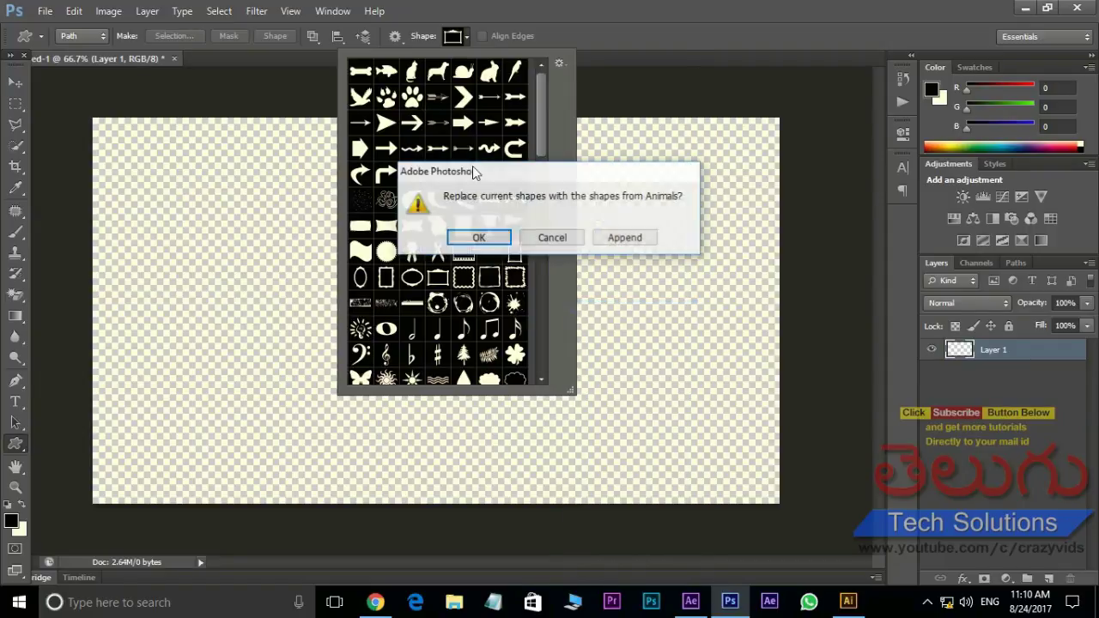
pyautogui.click(482, 237)
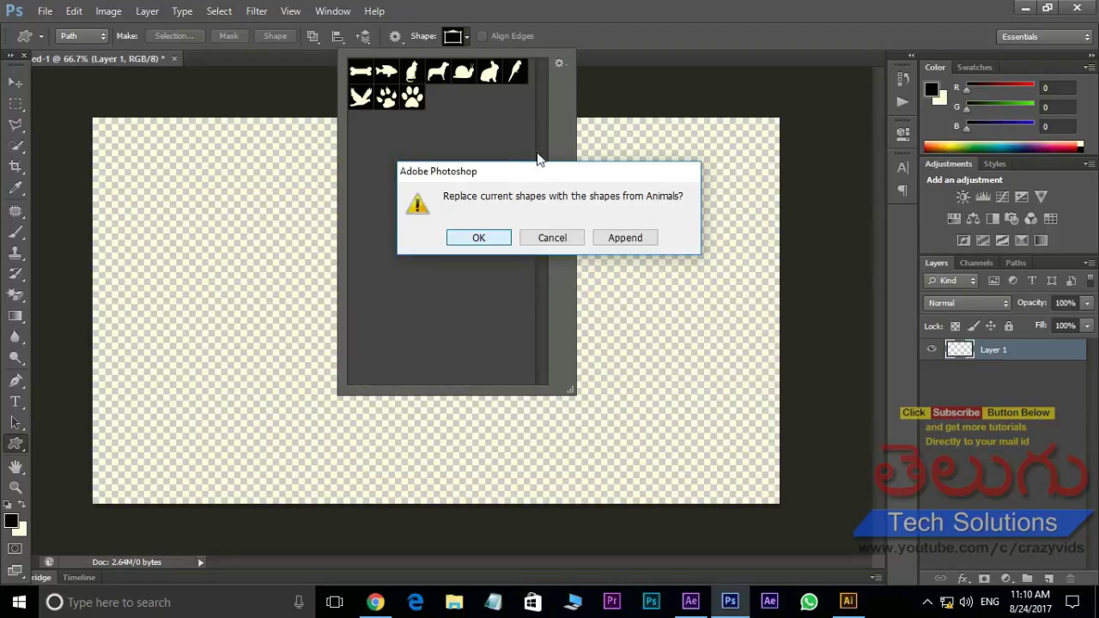
# Replace the shapes with the All set and choose the clover shape
pyautogui.click(560, 63)
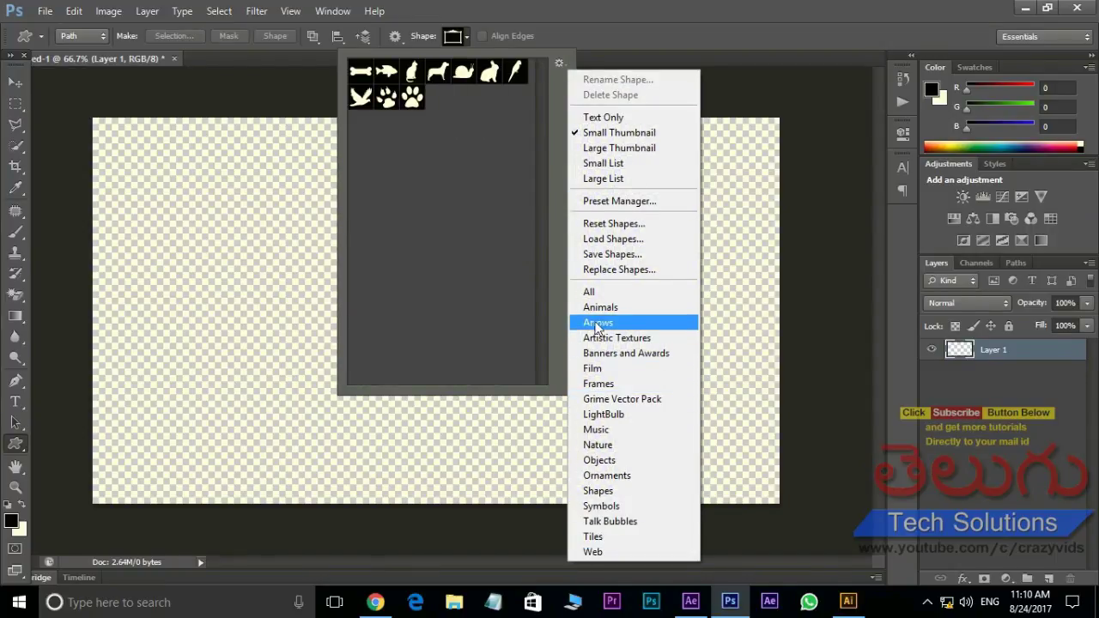
pyautogui.click(589, 292)
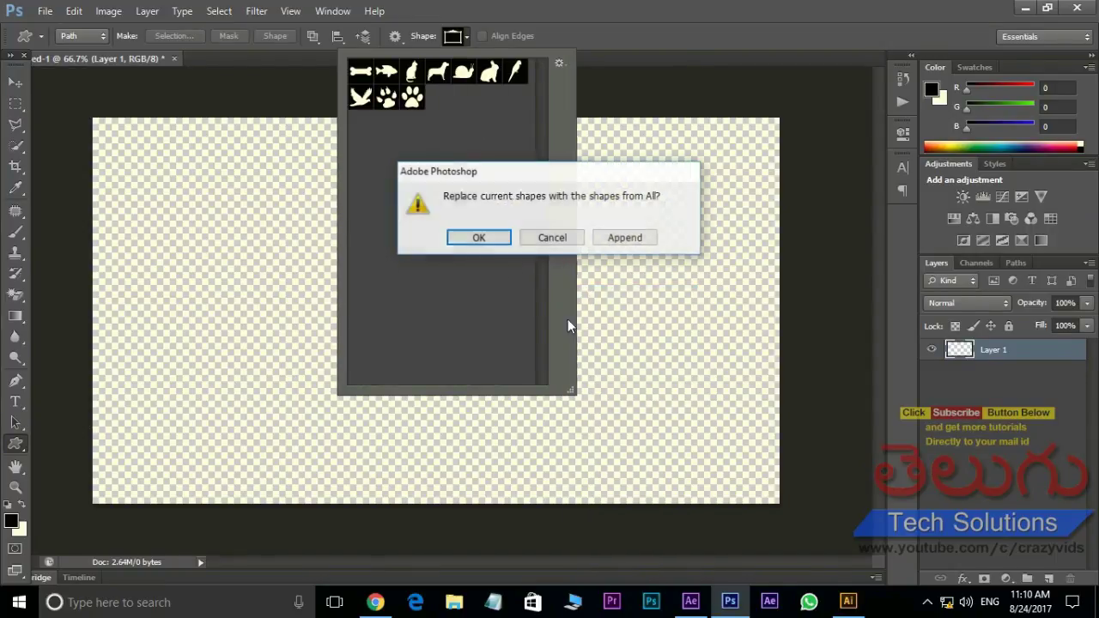
pyautogui.click(487, 237)
pyautogui.moveTo(542, 119); pyautogui.dragTo(547, 159)
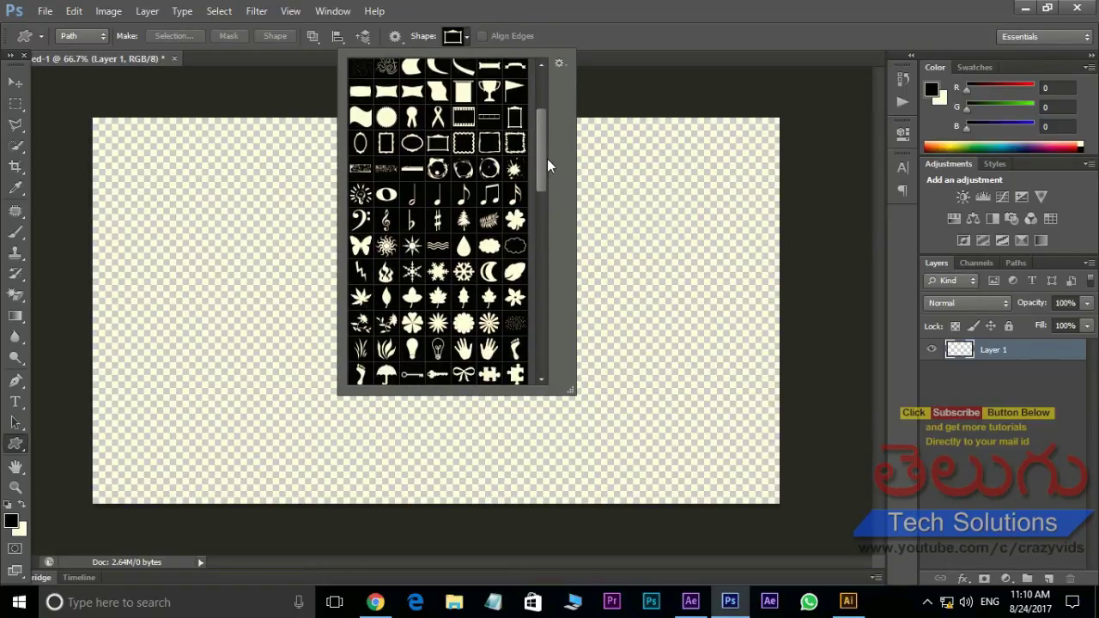
pyautogui.click(520, 224)
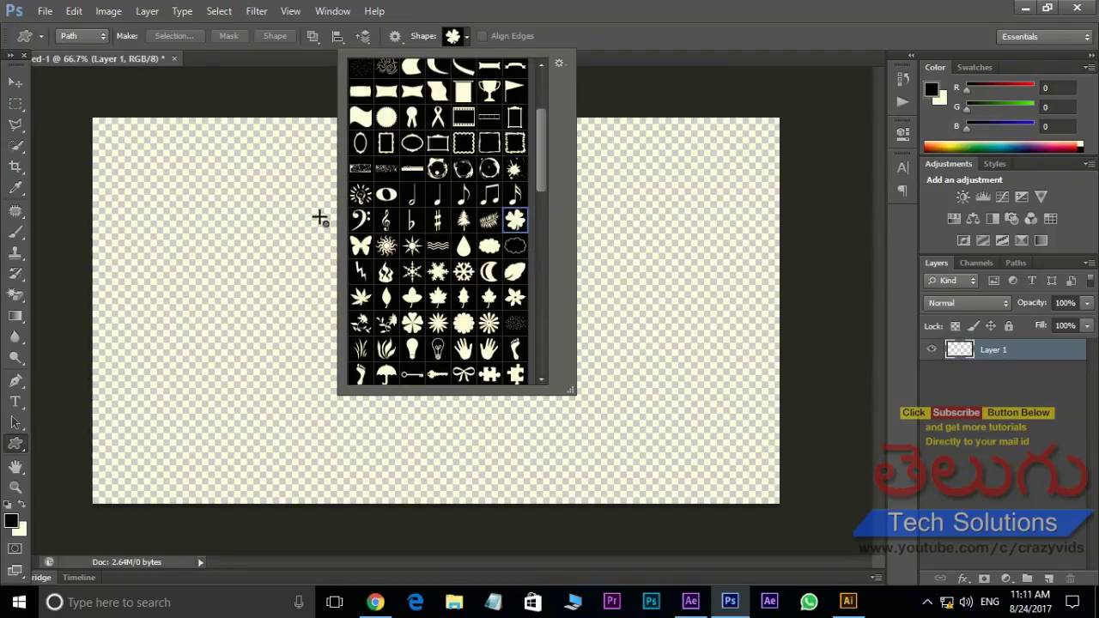
# Draw a large clover path, convert it to a selection, and fill it black
pyautogui.moveTo(320, 219); pyautogui.dragTo(614, 452)
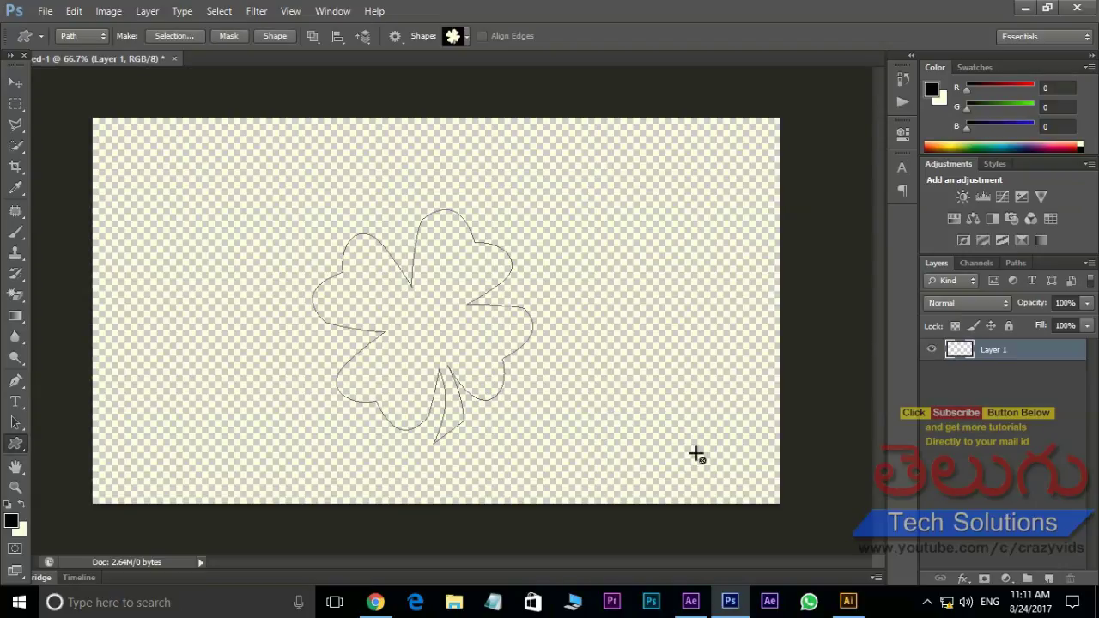
pyautogui.hotkey('ctrl', 'Return')
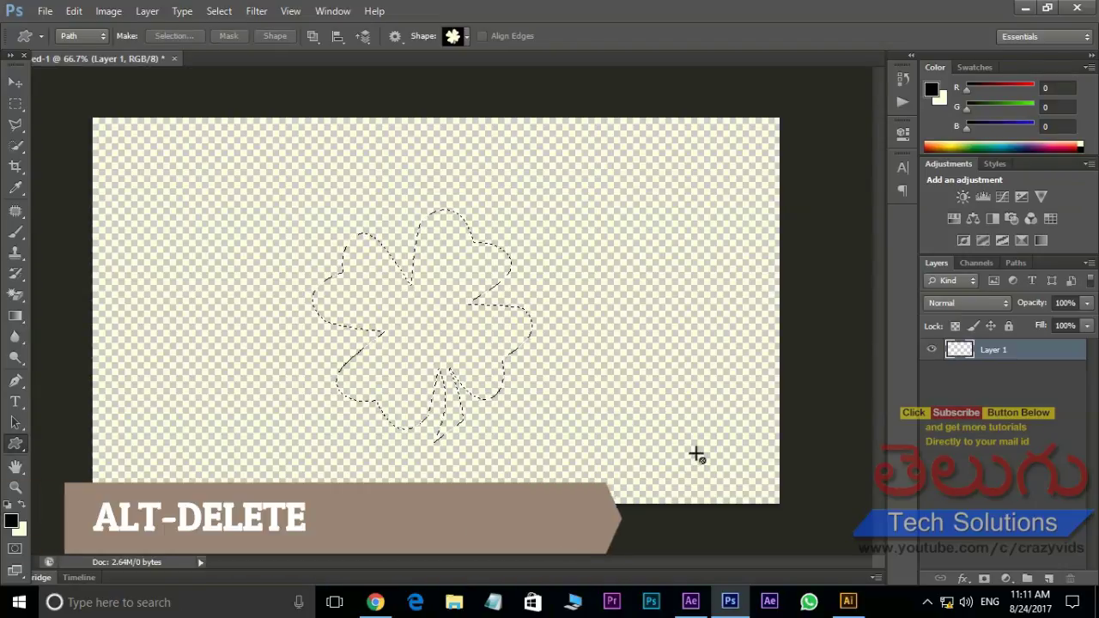
pyautogui.hotkey('alt', 'Delete')
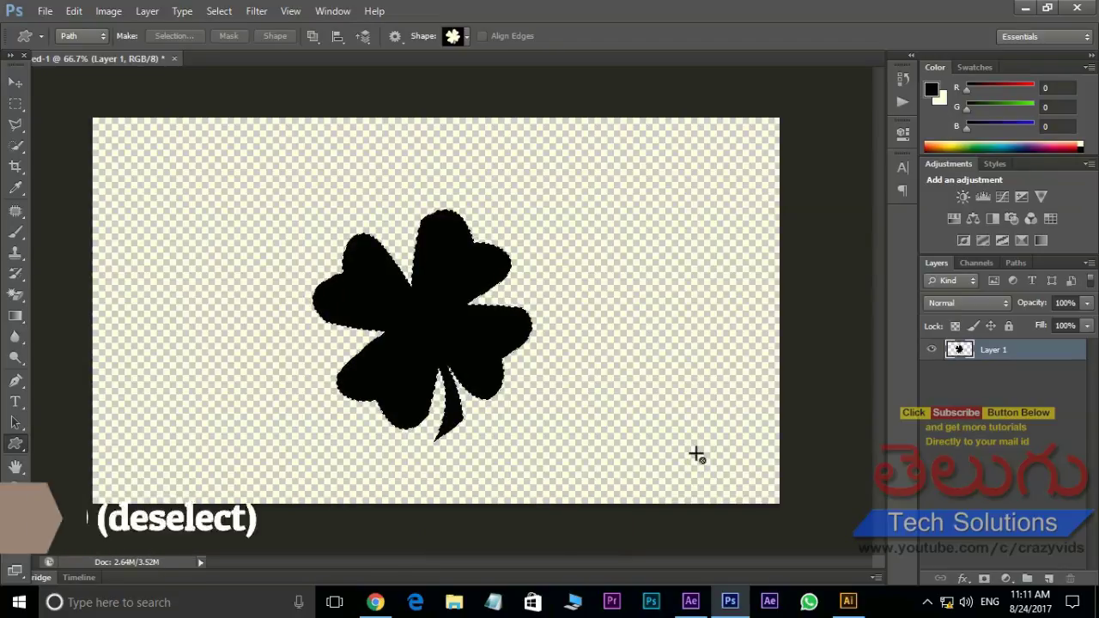
pyautogui.hotkey('ctrl', 'd')
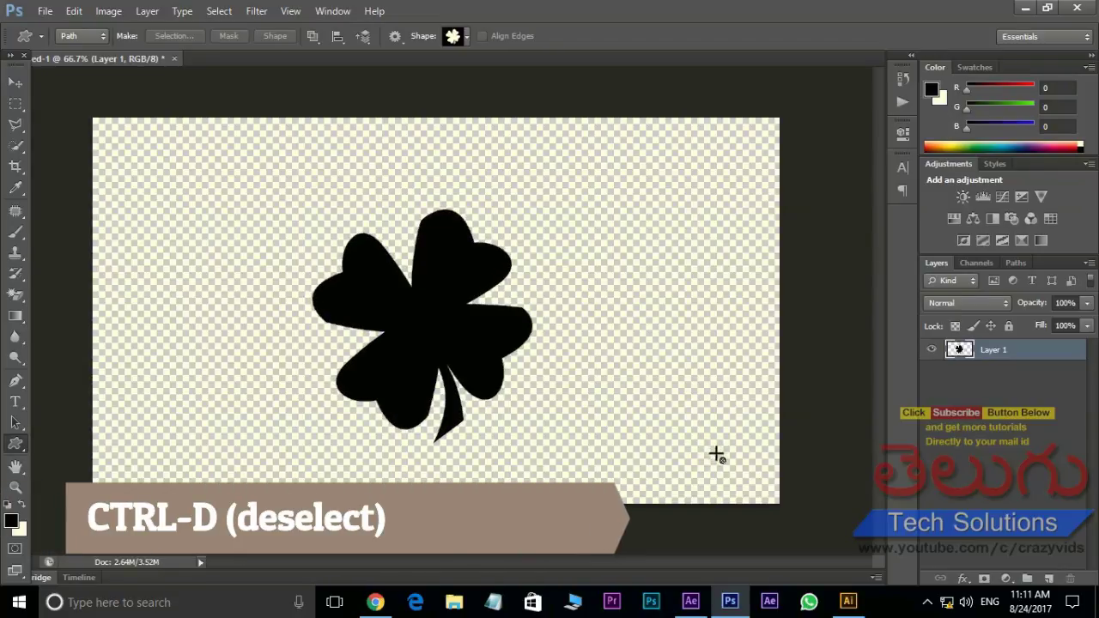
# Save the image to the desktop as flower.psd
pyautogui.click(45, 11)
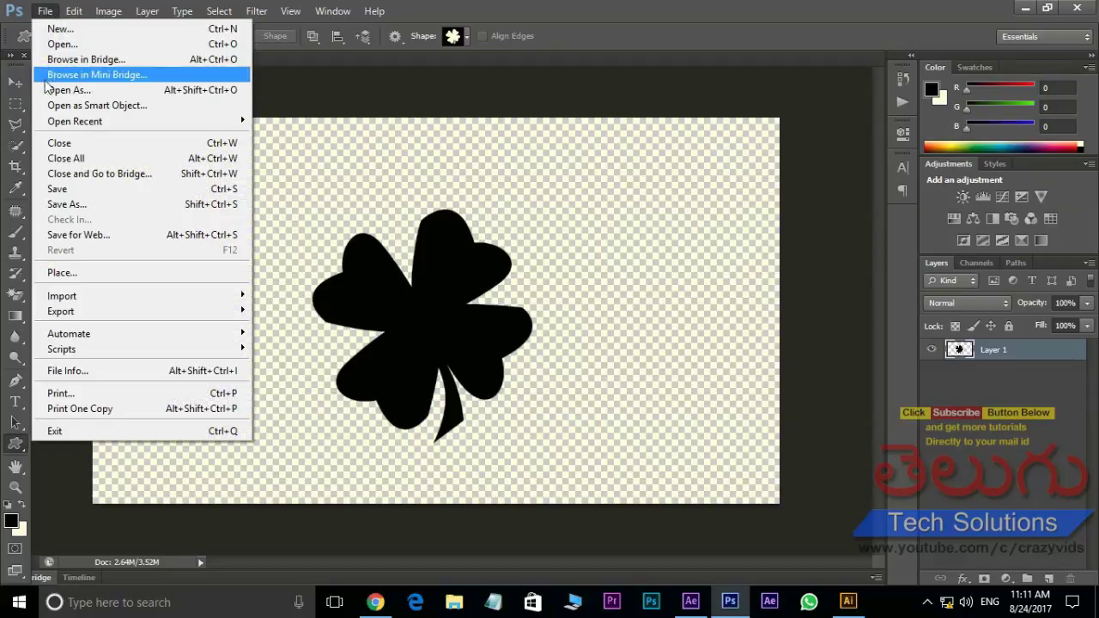
pyautogui.click(60, 190)
pyautogui.click(45, 127)
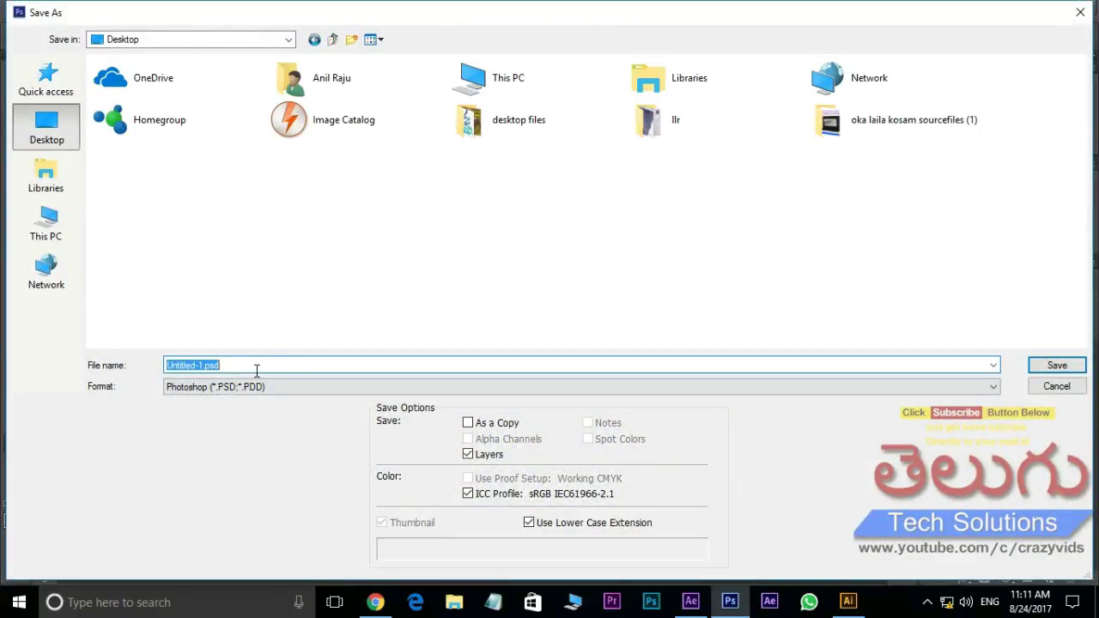
pyautogui.write('flower')
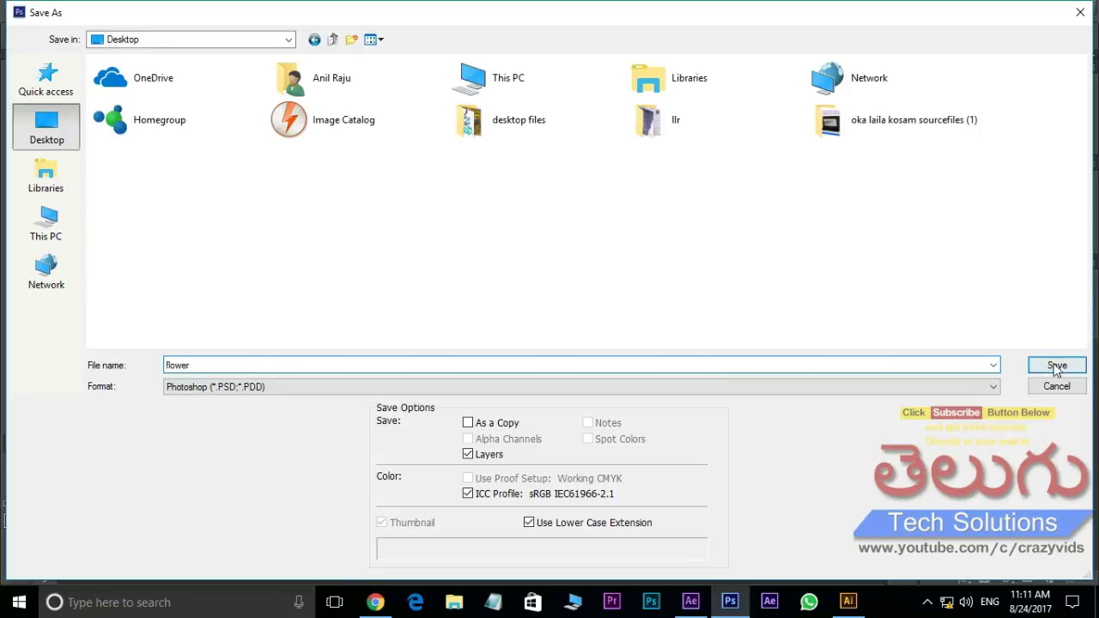
pyautogui.click(1057, 365)
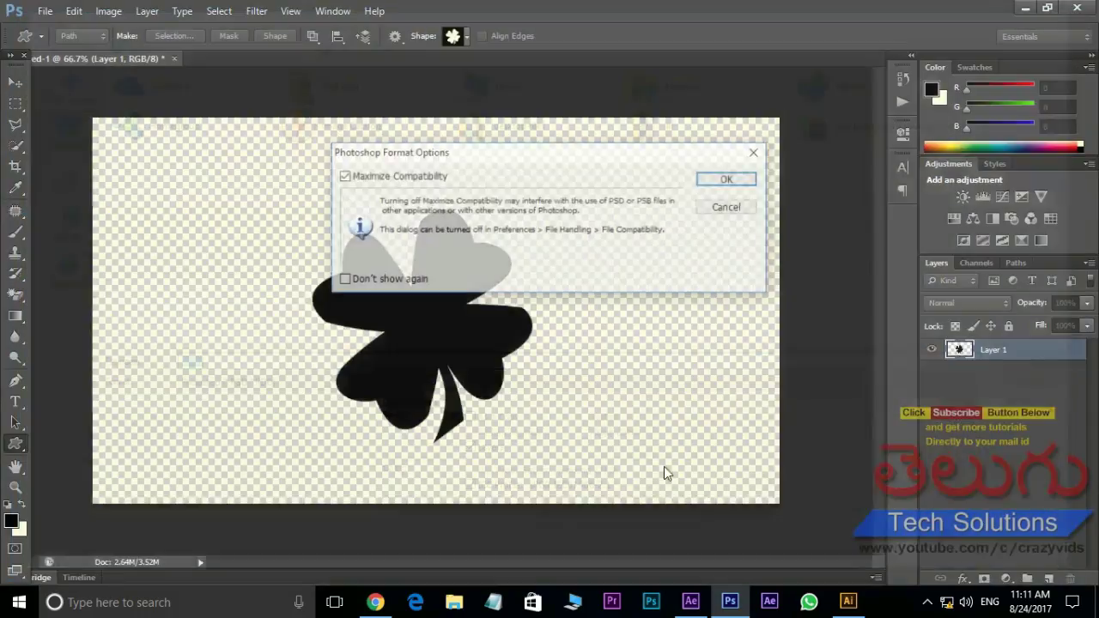
pyautogui.click(729, 180)
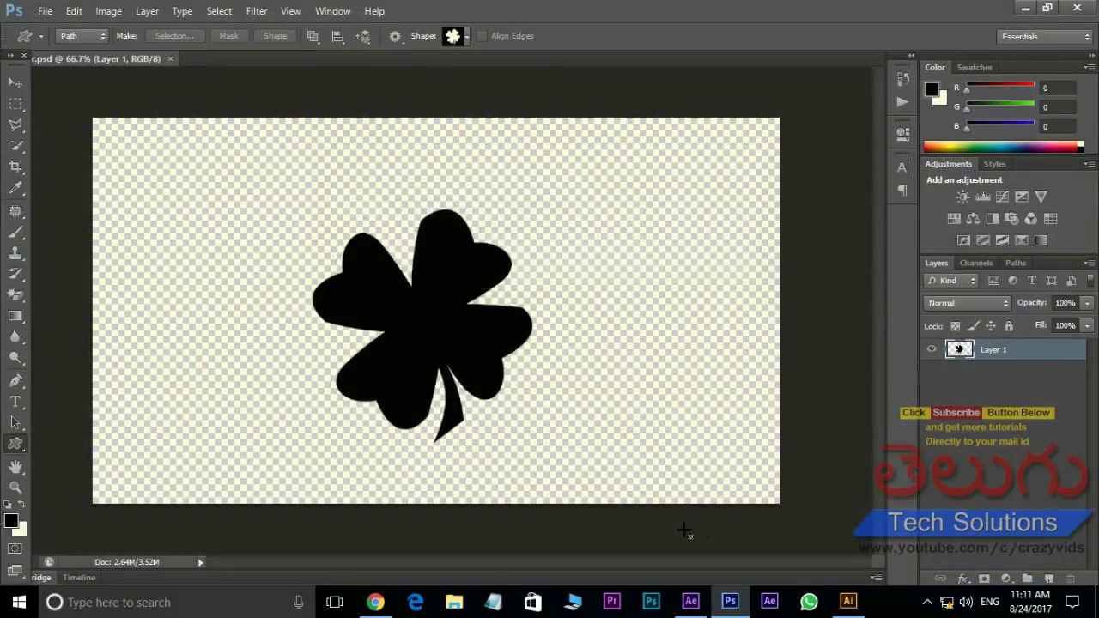
# In After Effects, create Comp 1 and import flower.psd as a composition
pyautogui.click(691, 602)
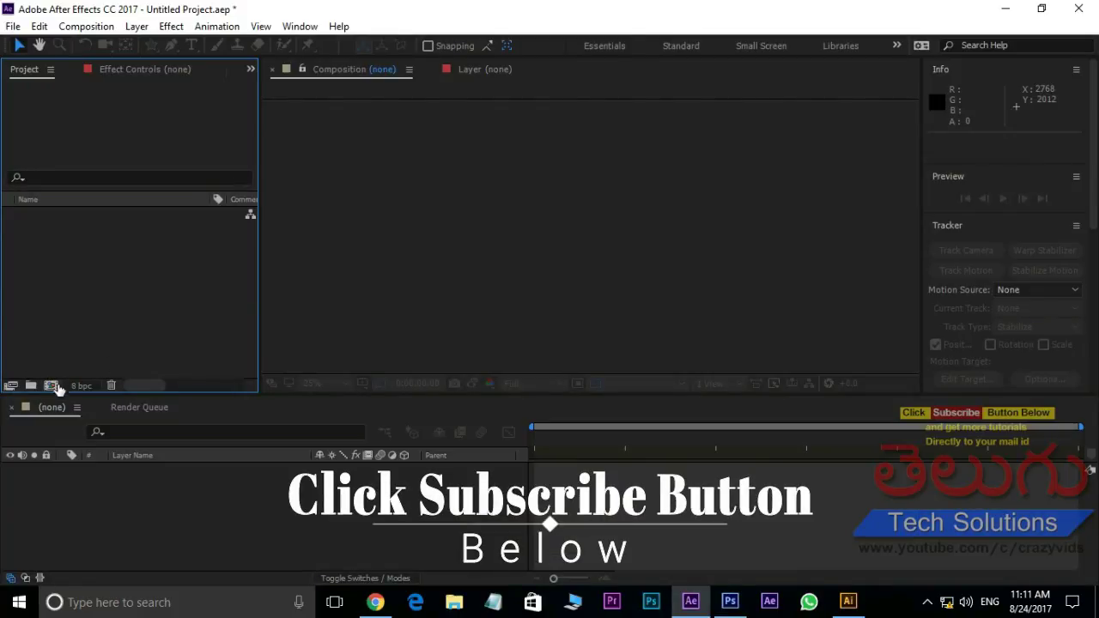
pyautogui.click(50, 386)
pyautogui.click(733, 439)
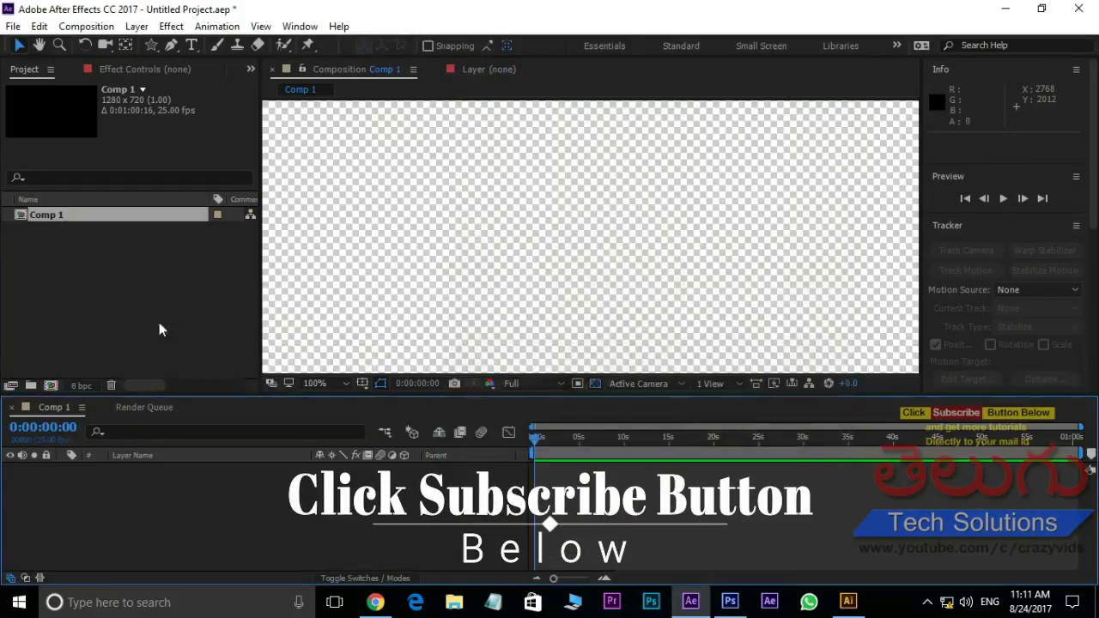
pyautogui.doubleClick(95, 284)
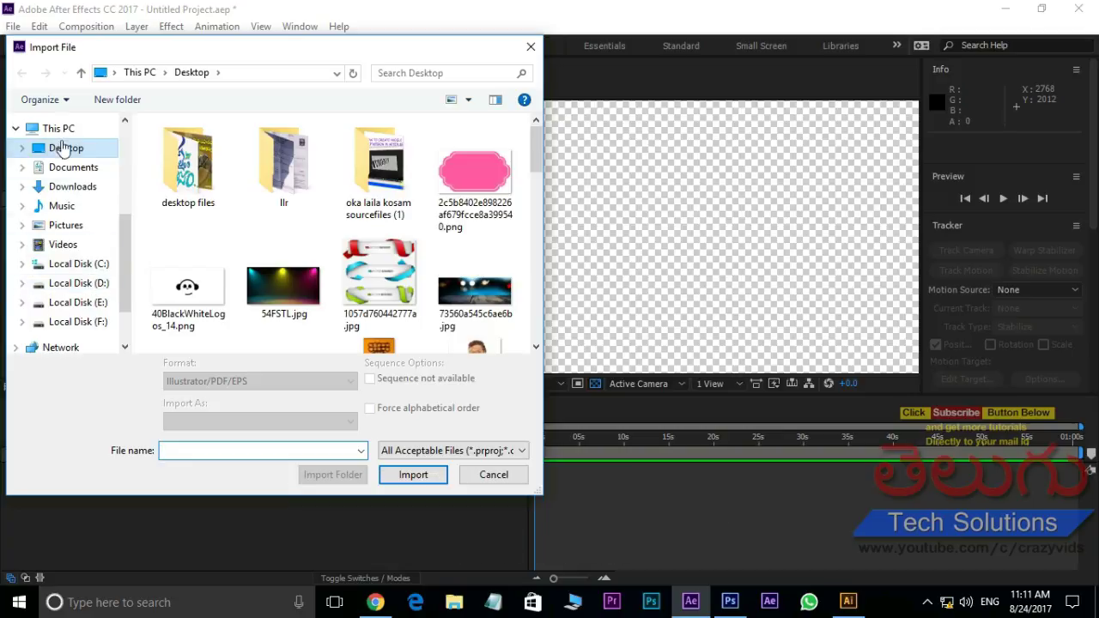
pyautogui.scroll(-3, 464, 172)
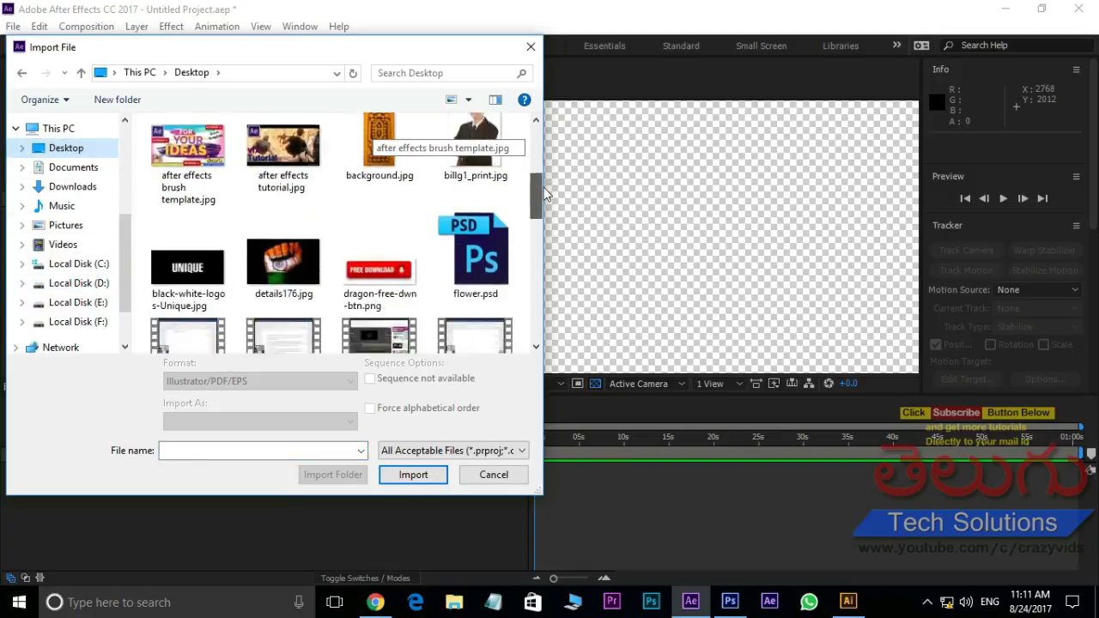
pyautogui.click(475, 206)
pyautogui.click(415, 474)
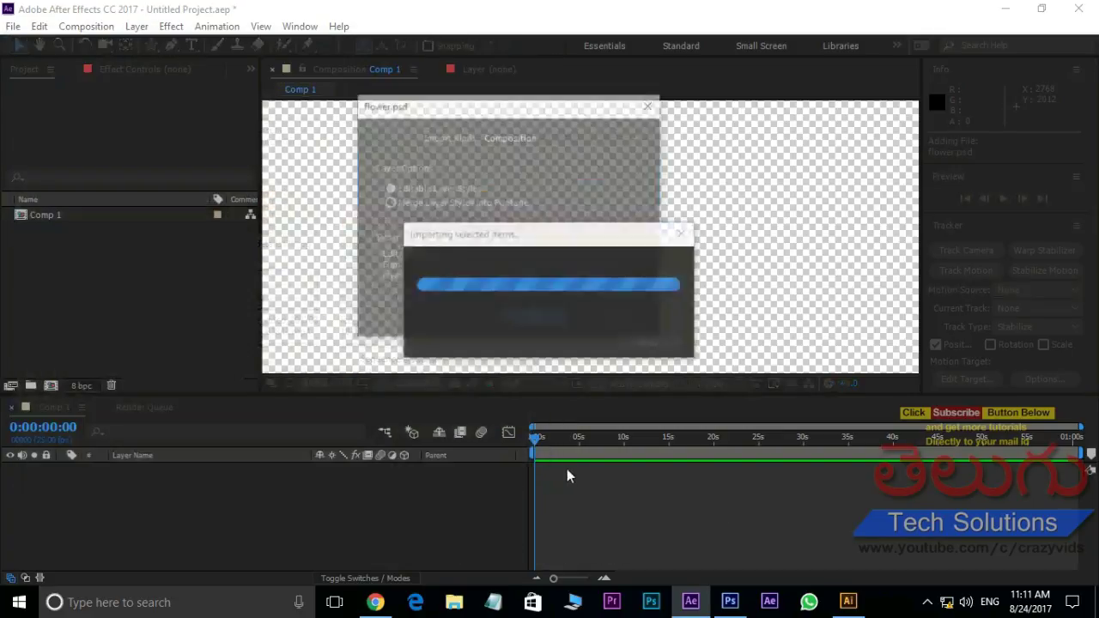
pyautogui.click(534, 321)
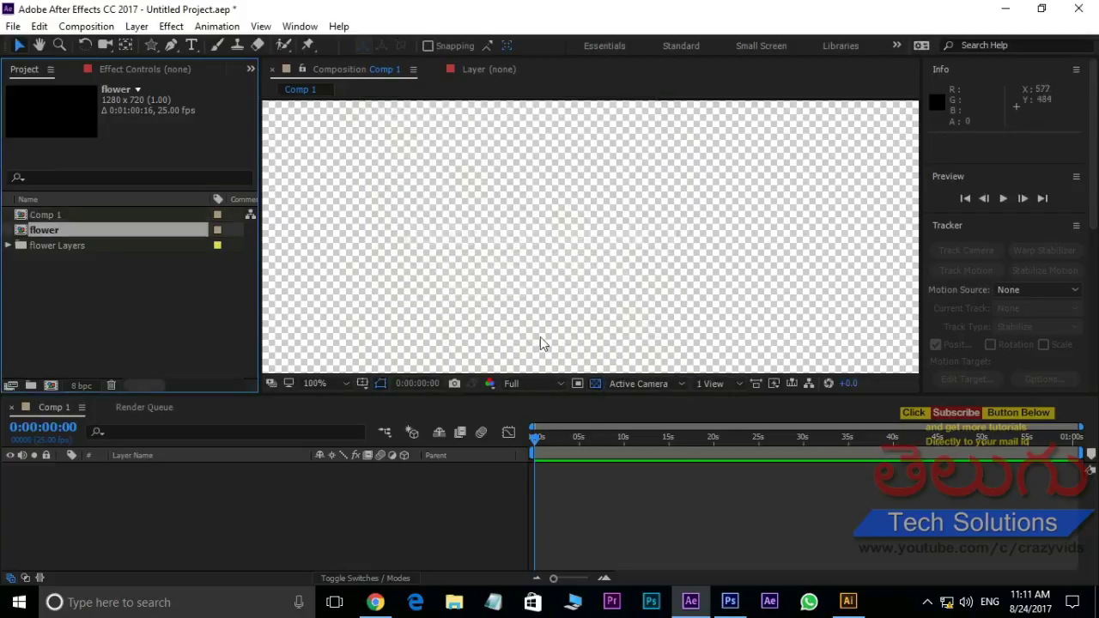
# Place the Layer 1/flower.psd footage into Comp 1
pyautogui.click(7, 246)
pyautogui.click(75, 260)
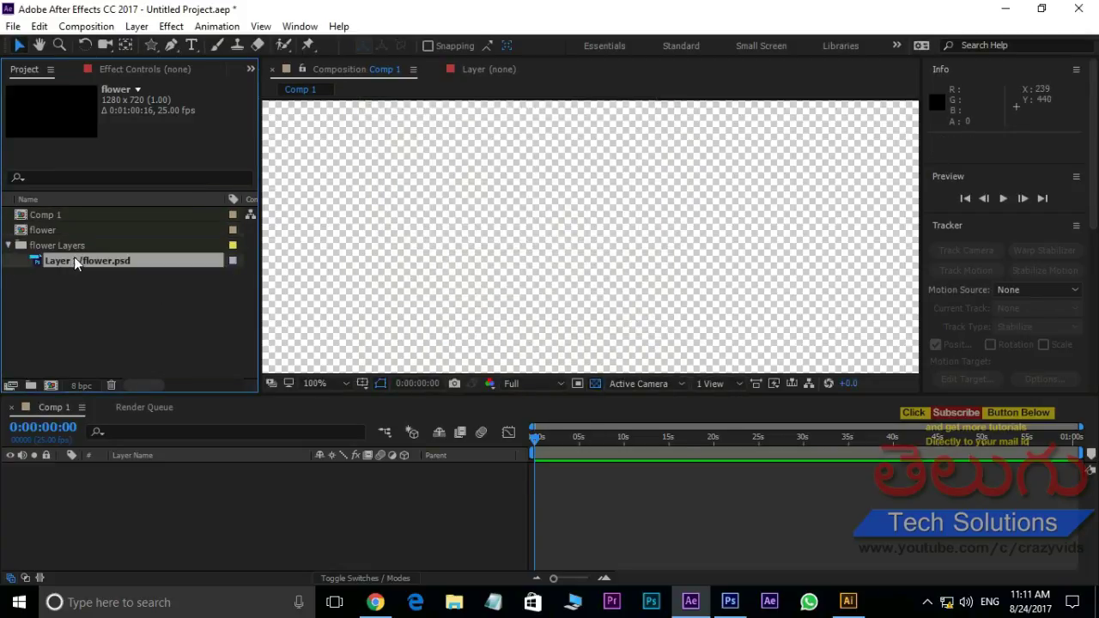
pyautogui.moveTo(40, 262); pyautogui.dragTo(615, 285)
pyautogui.scroll(-4, 643, 305)
pyautogui.scroll(2, 581, 283)
pyautogui.rightClick(176, 523)
pyautogui.click(145, 542)
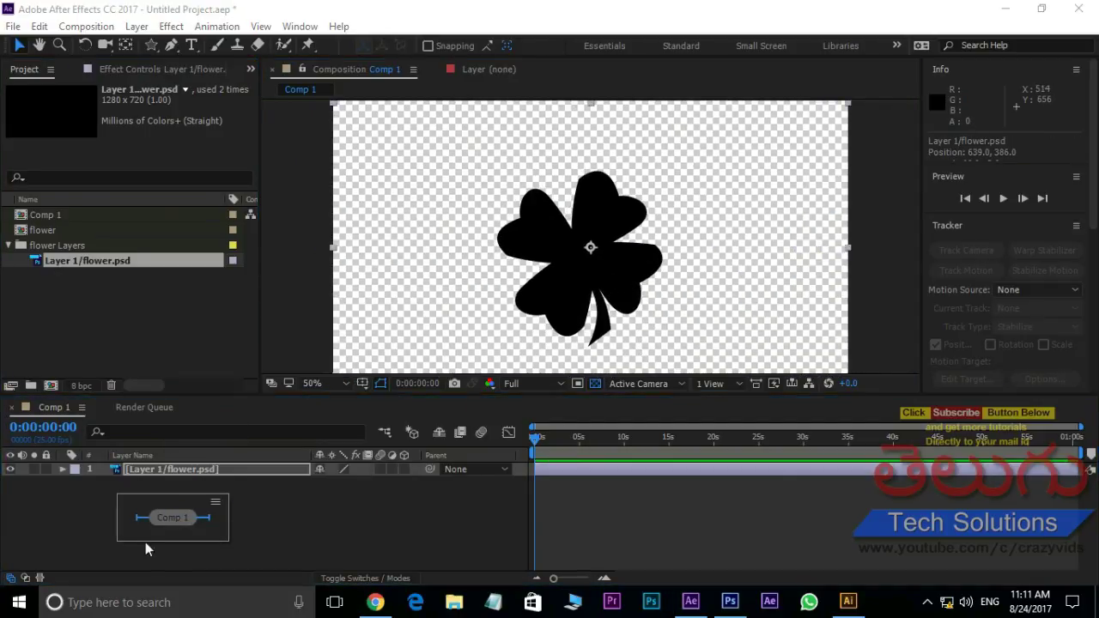
# Add a solid named element3d and apply the Video Copilot Element effect
pyautogui.rightClick(266, 534)
pyautogui.moveTo(464, 386)
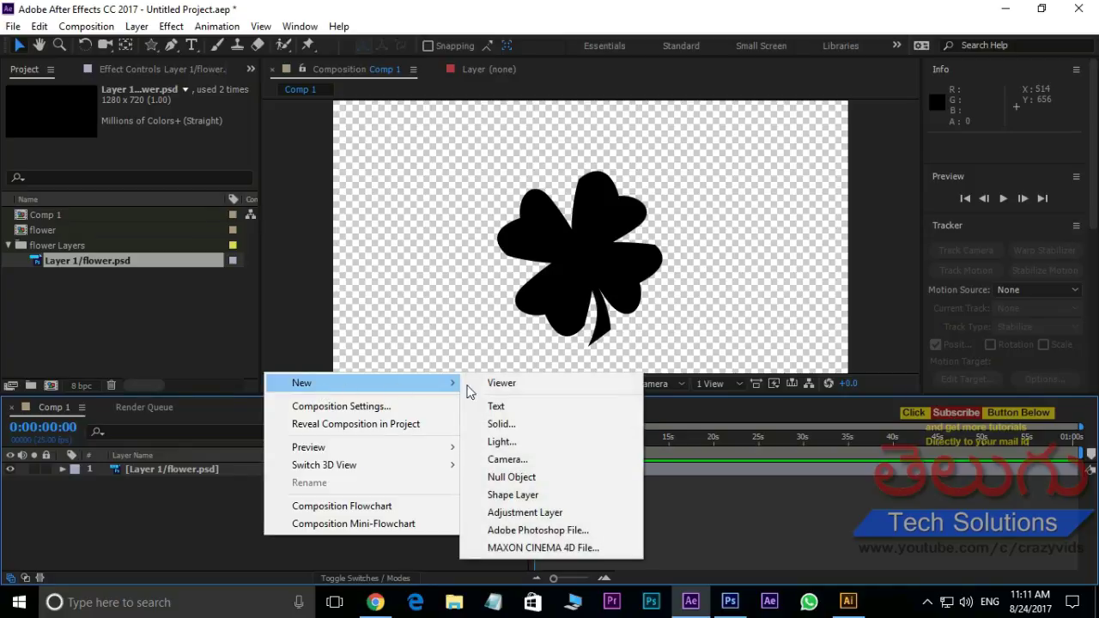
pyautogui.click(498, 421)
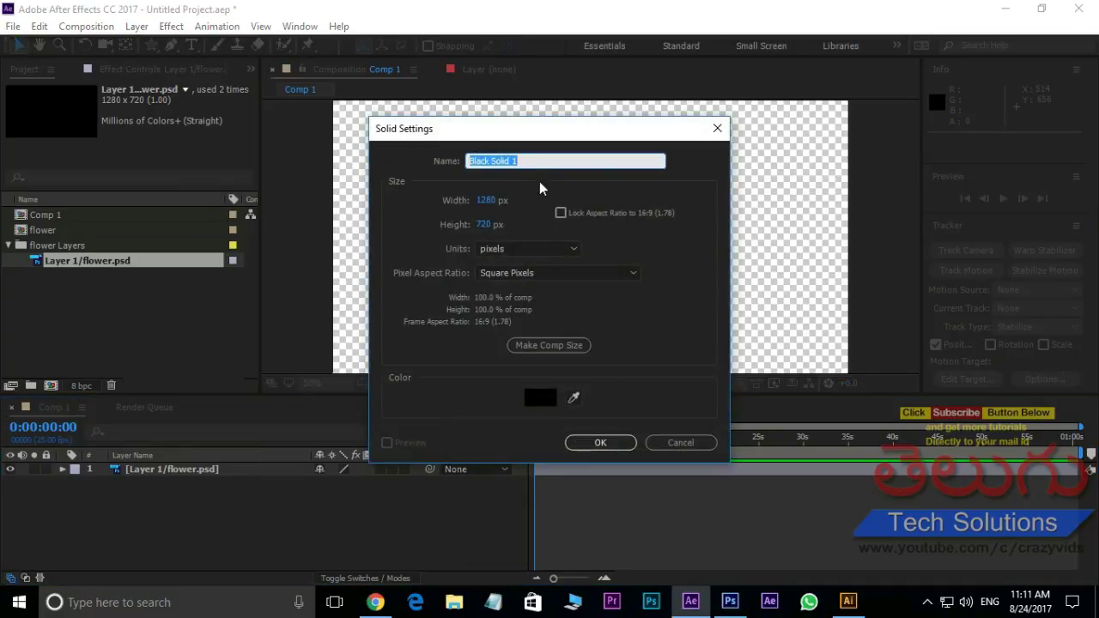
pyautogui.write('element3d')
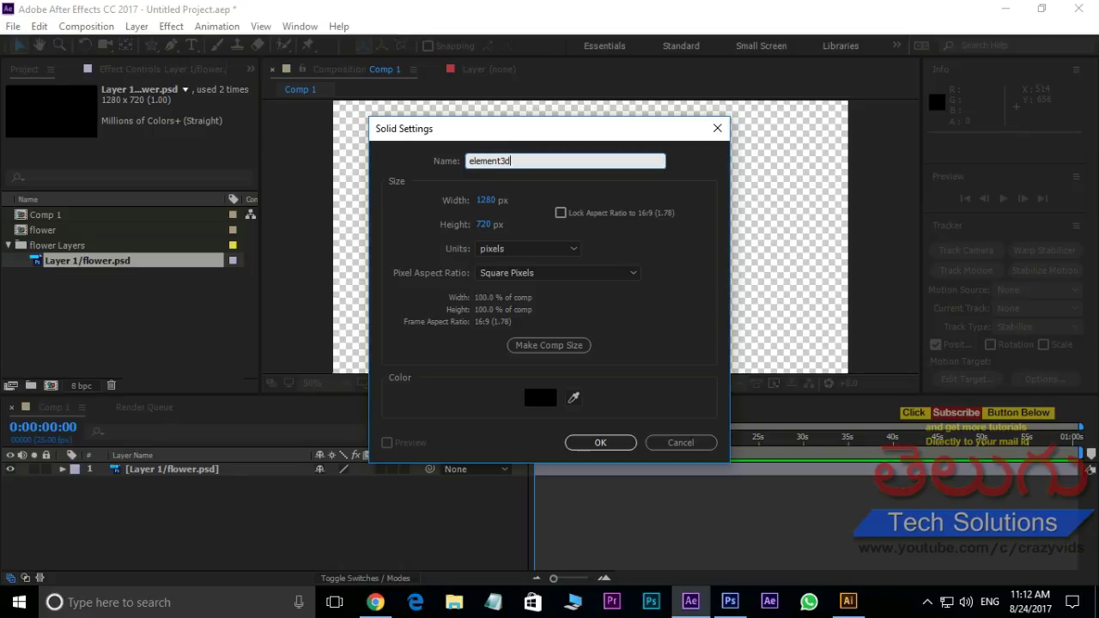
pyautogui.click(605, 442)
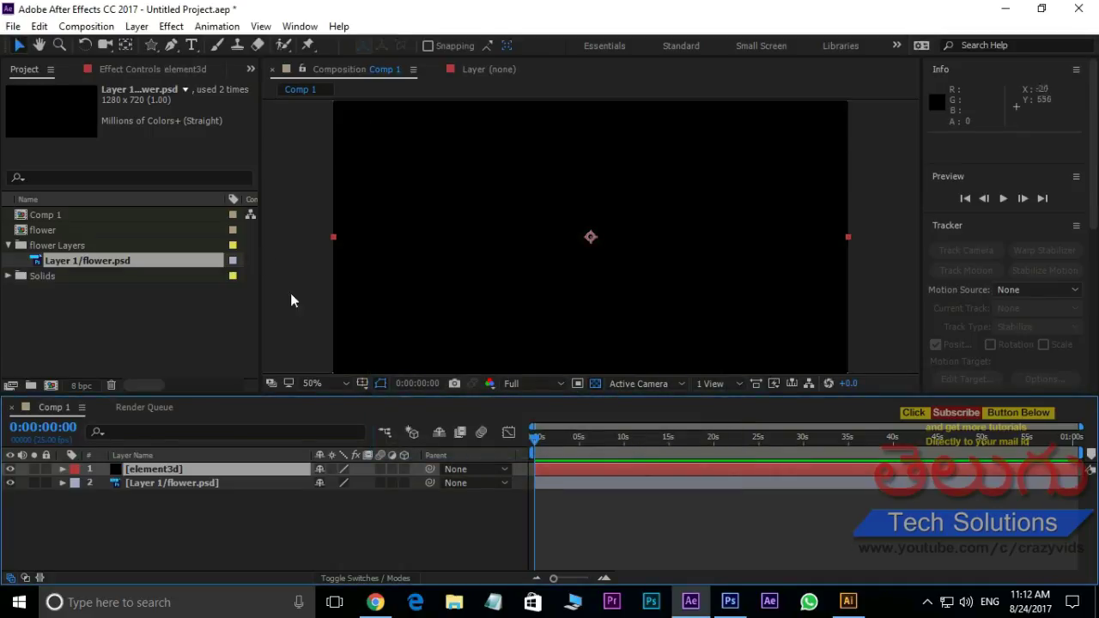
pyautogui.click(172, 26)
pyautogui.moveTo(244, 547)
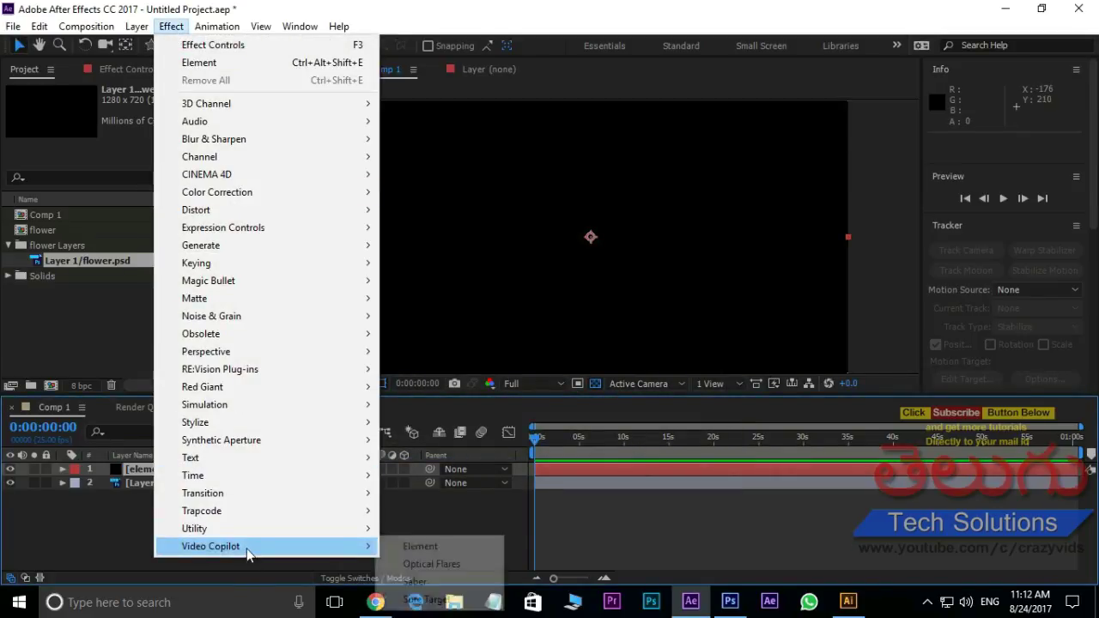
pyautogui.click(444, 549)
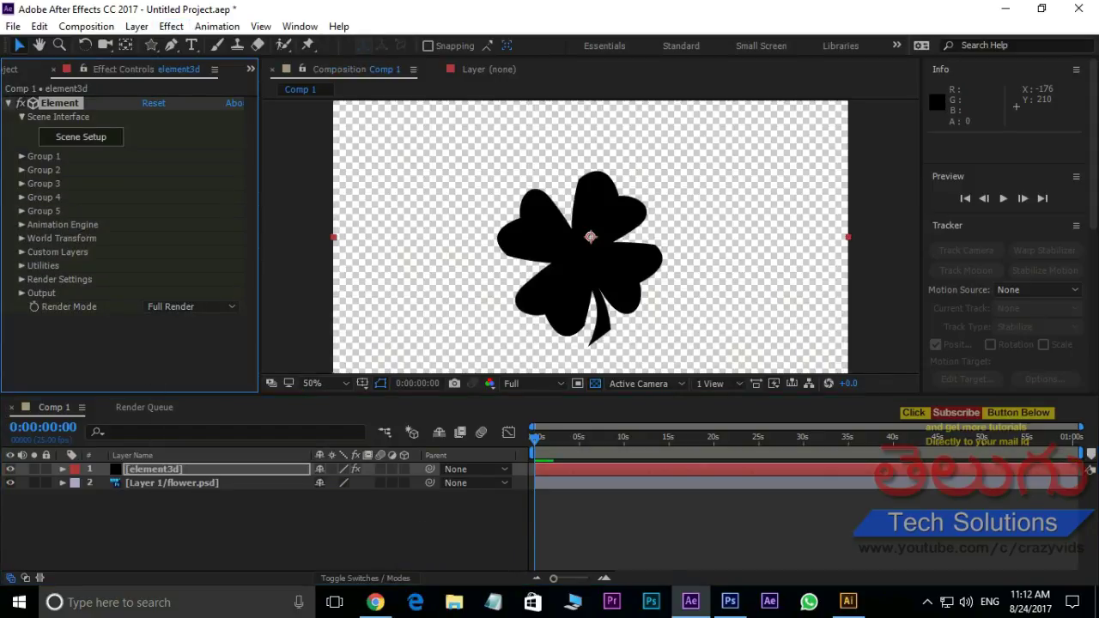
# Set Custom Layers > Custom Text and Masks Path Layer 1 to Layer 1/flower.psd
pyautogui.click(23, 251)
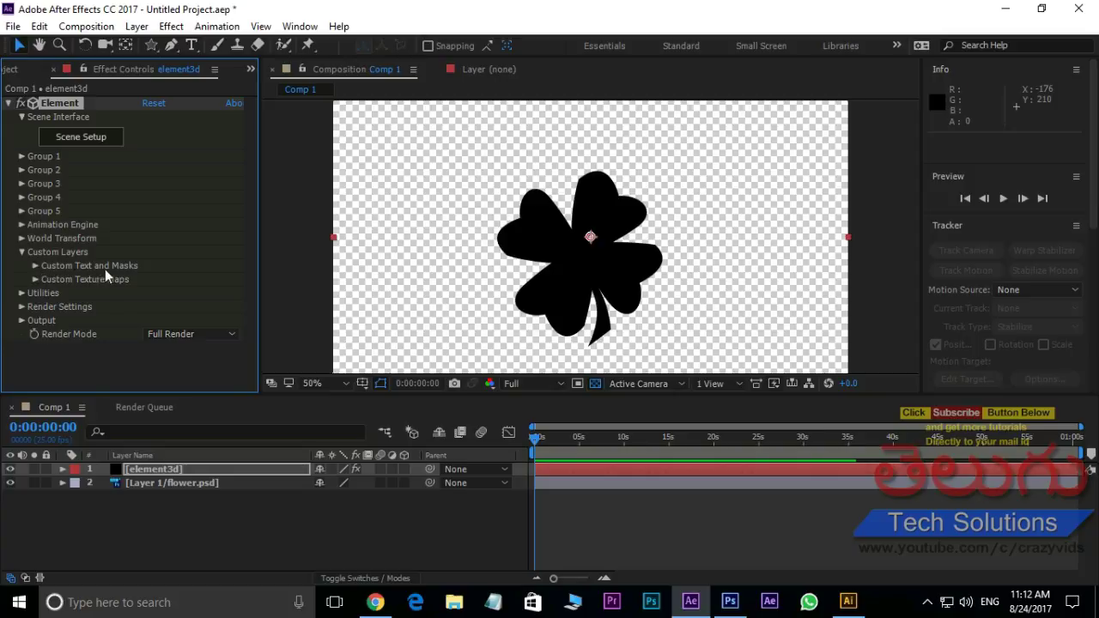
pyautogui.click(36, 265)
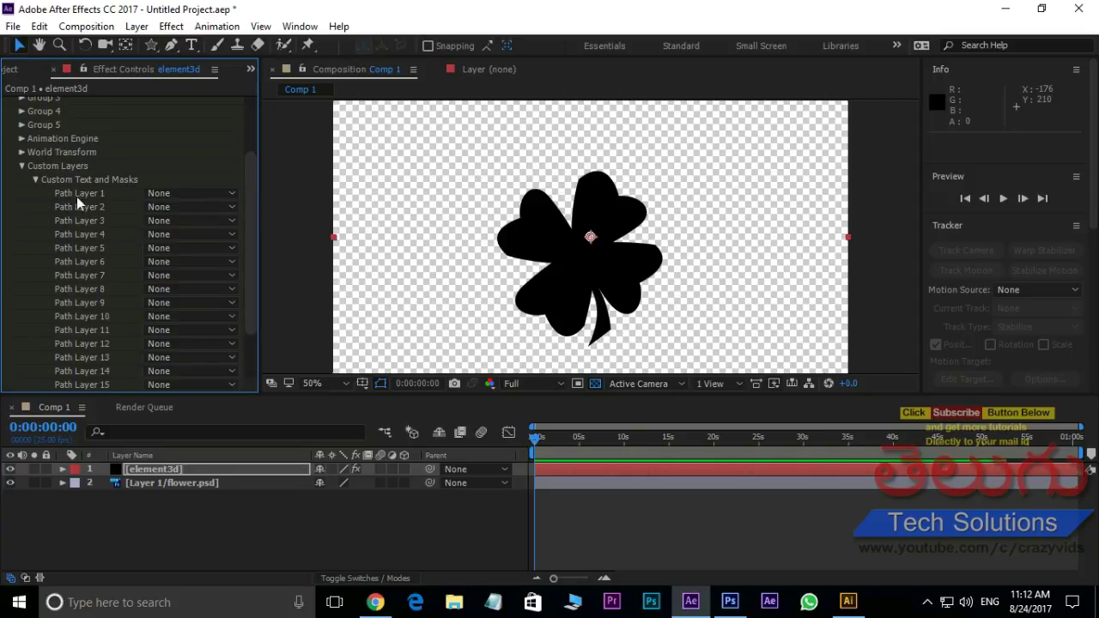
pyautogui.click(188, 193)
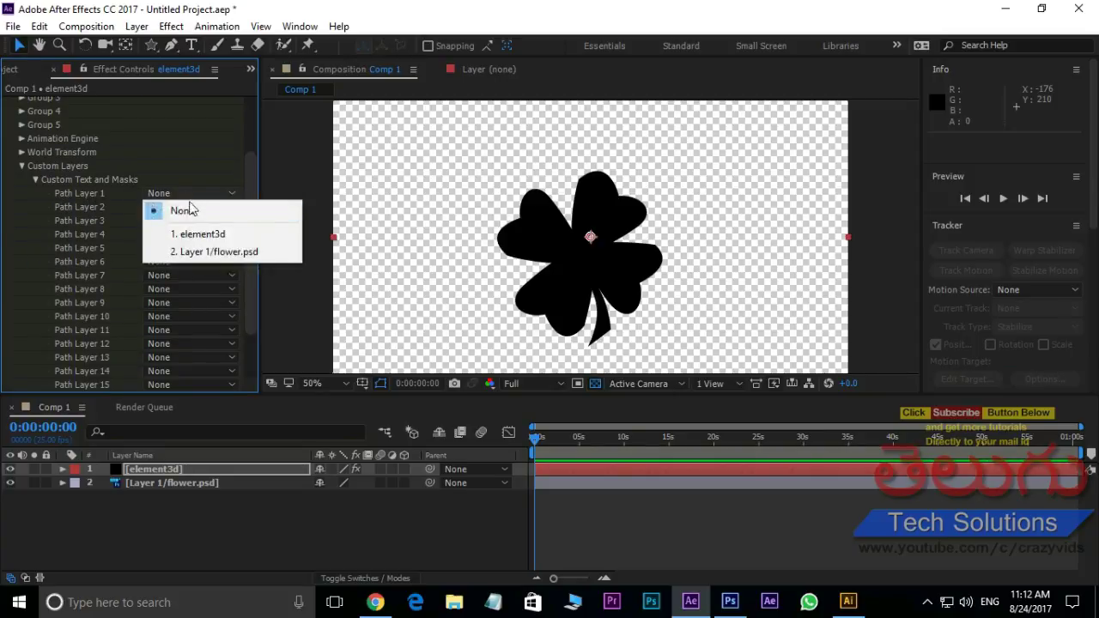
pyautogui.click(225, 252)
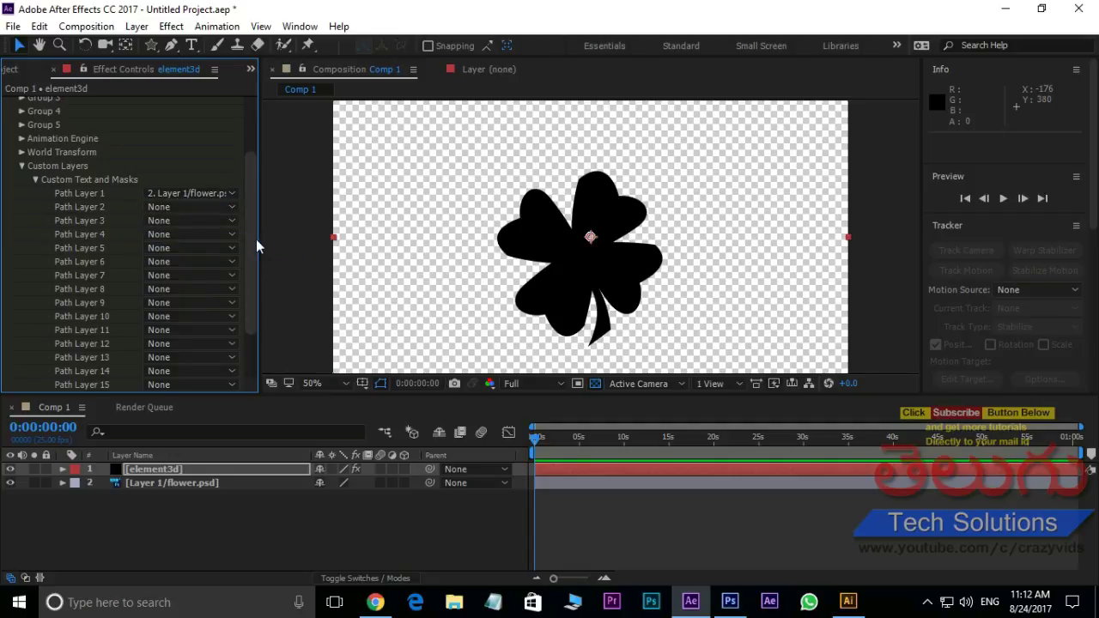
pyautogui.moveTo(256, 239); pyautogui.dragTo(256, 192)
pyautogui.click(169, 260)
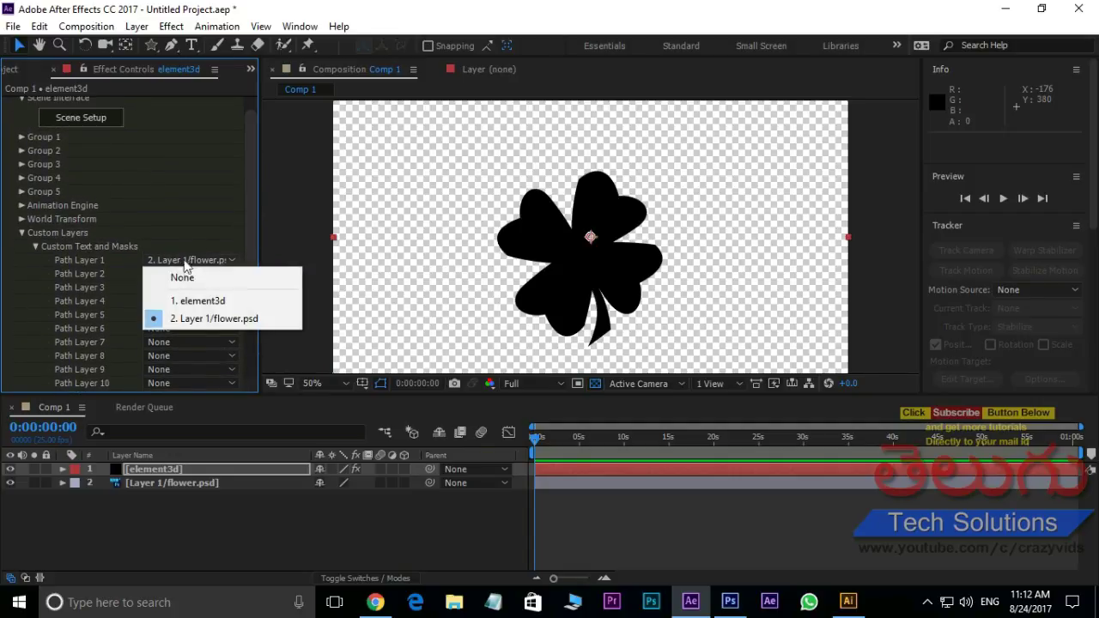
pyautogui.click(213, 323)
pyautogui.scroll(1, 95, 197)
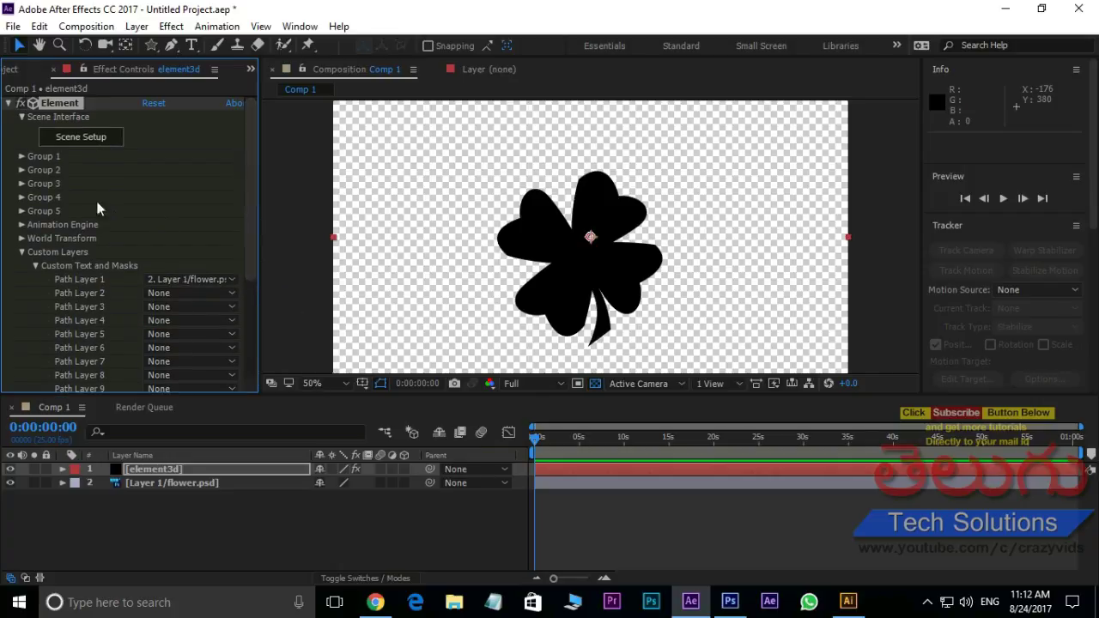
# Try an extrusion in Element Scene Setup, then close it without saving
pyautogui.click(97, 140)
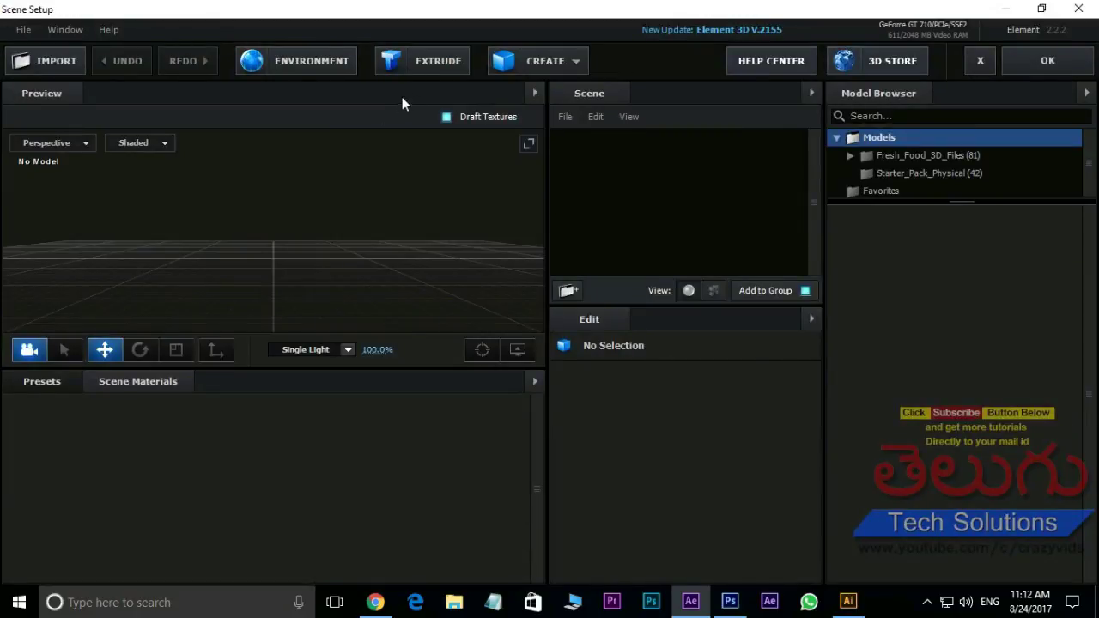
pyautogui.click(436, 63)
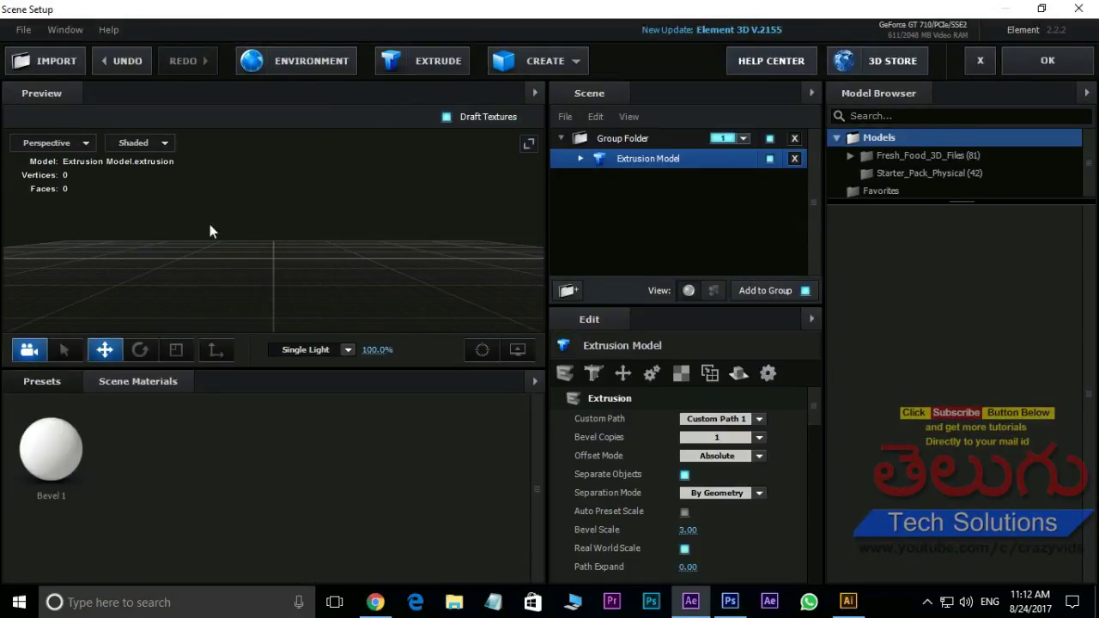
pyautogui.click(980, 60)
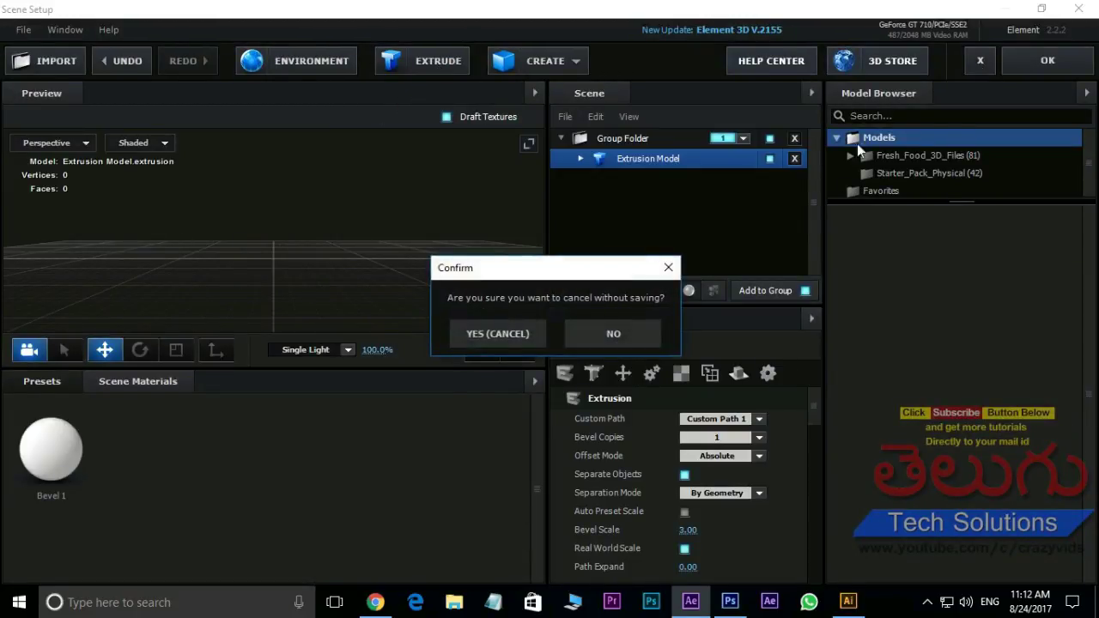
pyautogui.click(499, 334)
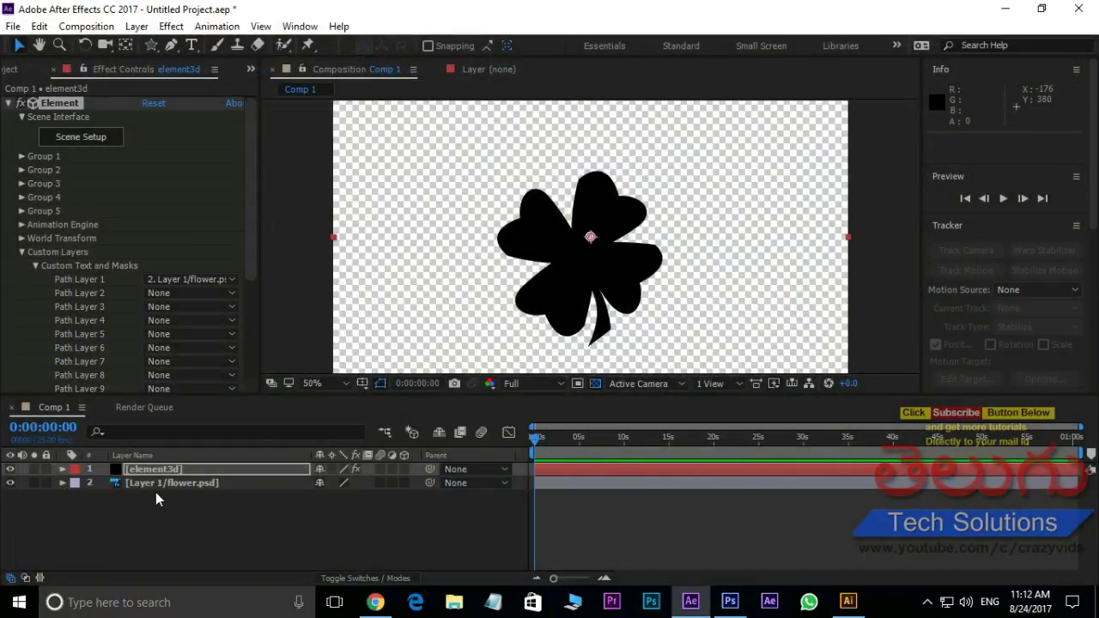
# Auto-trace the flower layer's alpha into masks, then select the element3d layer
pyautogui.click(167, 485)
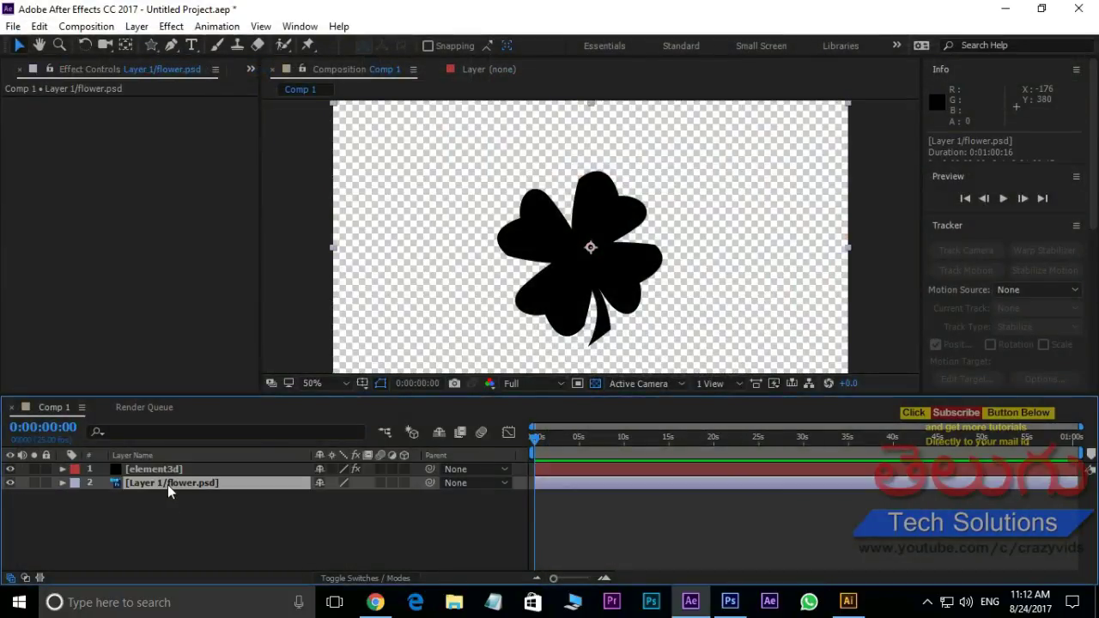
pyautogui.click(137, 26)
pyautogui.click(242, 587)
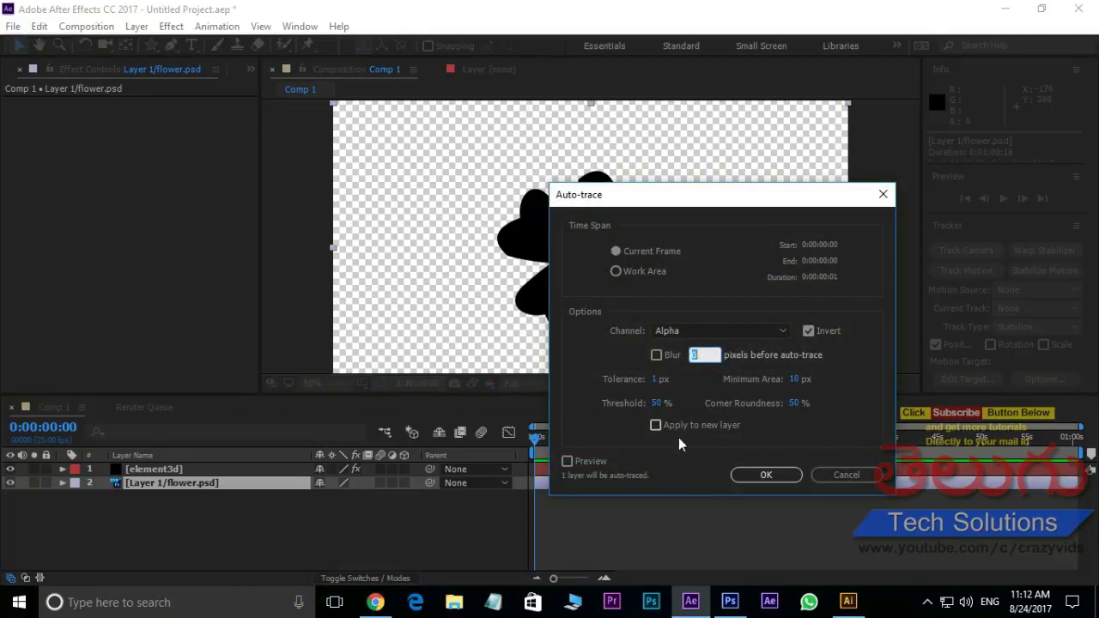
pyautogui.click(784, 477)
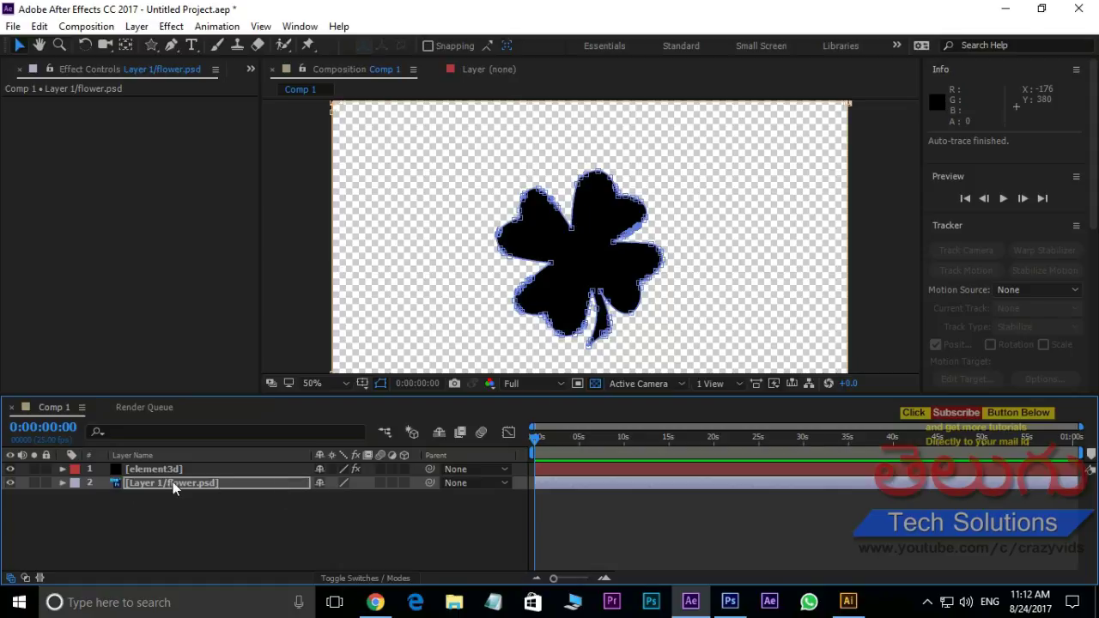
pyautogui.click(162, 468)
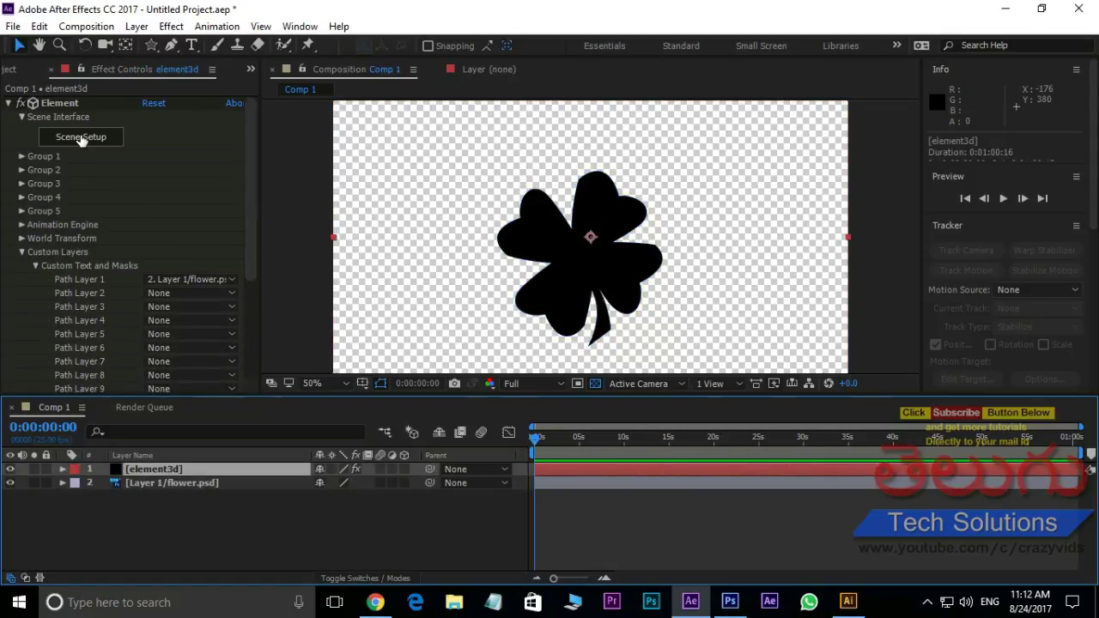
# Test-extrude the clover path in Element 3D Scene Setup, then close without saving
pyautogui.click(82, 141)
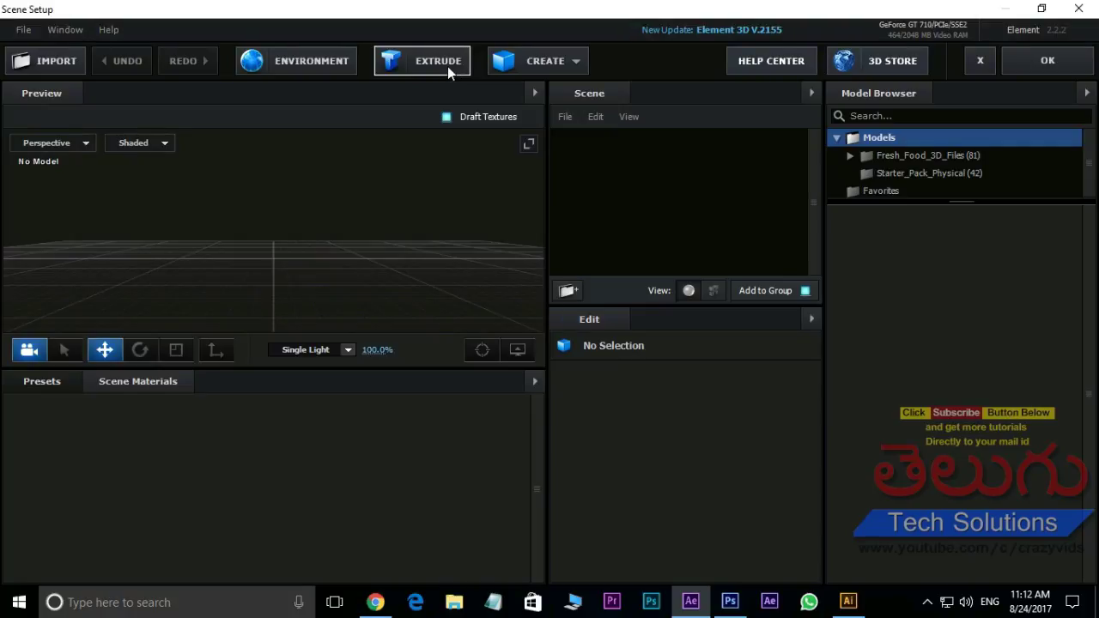
pyautogui.click(448, 67)
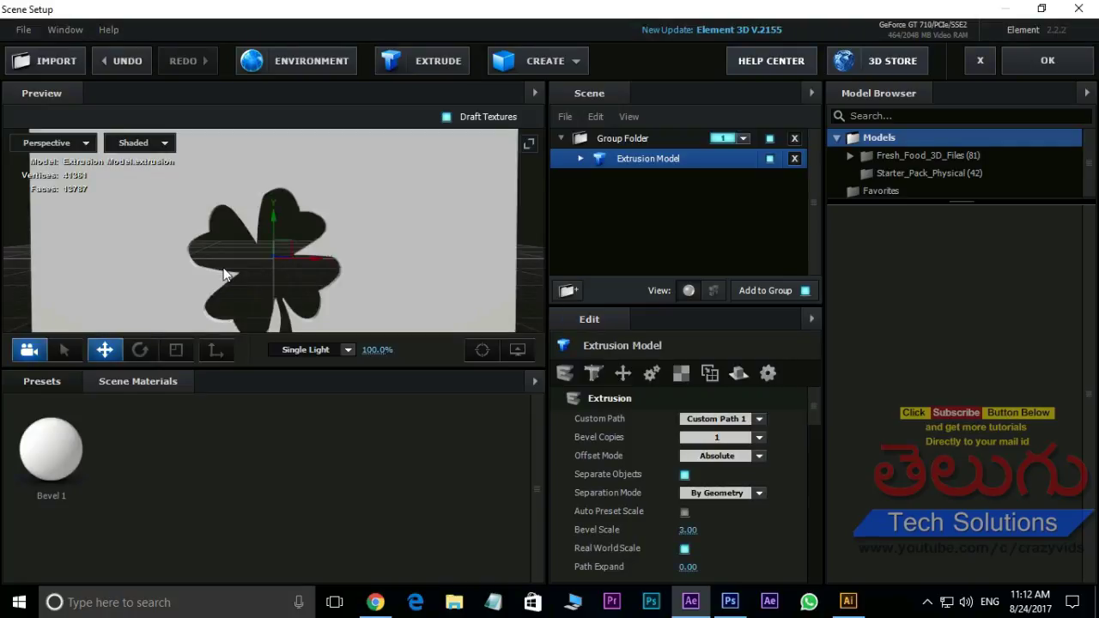
pyautogui.moveTo(292, 219); pyautogui.dragTo(225, 230)
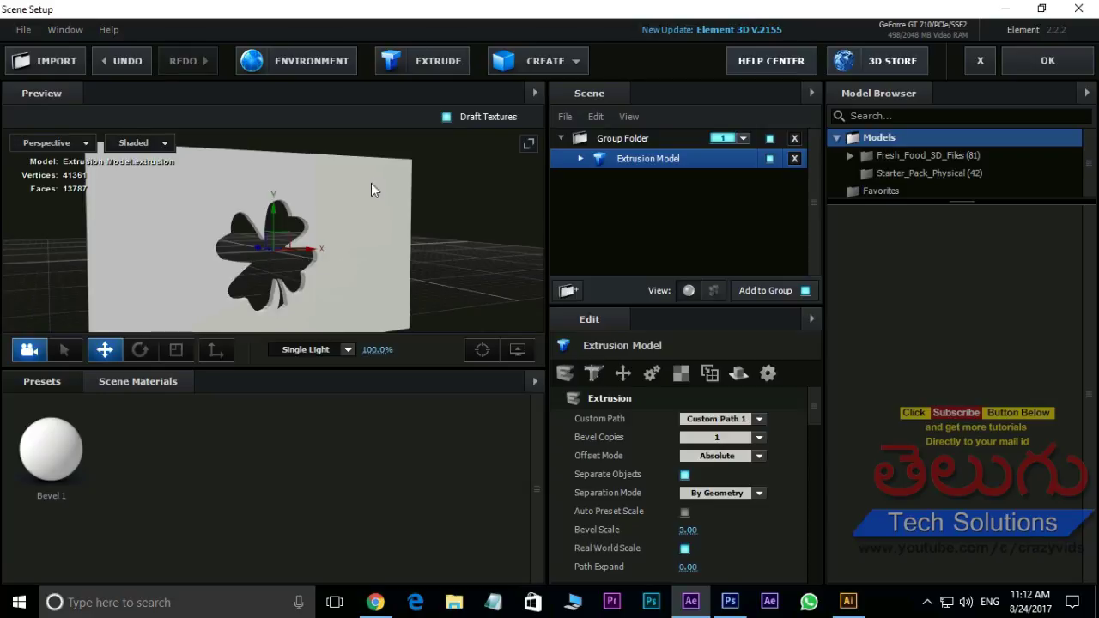
pyautogui.click(980, 61)
pyautogui.click(487, 330)
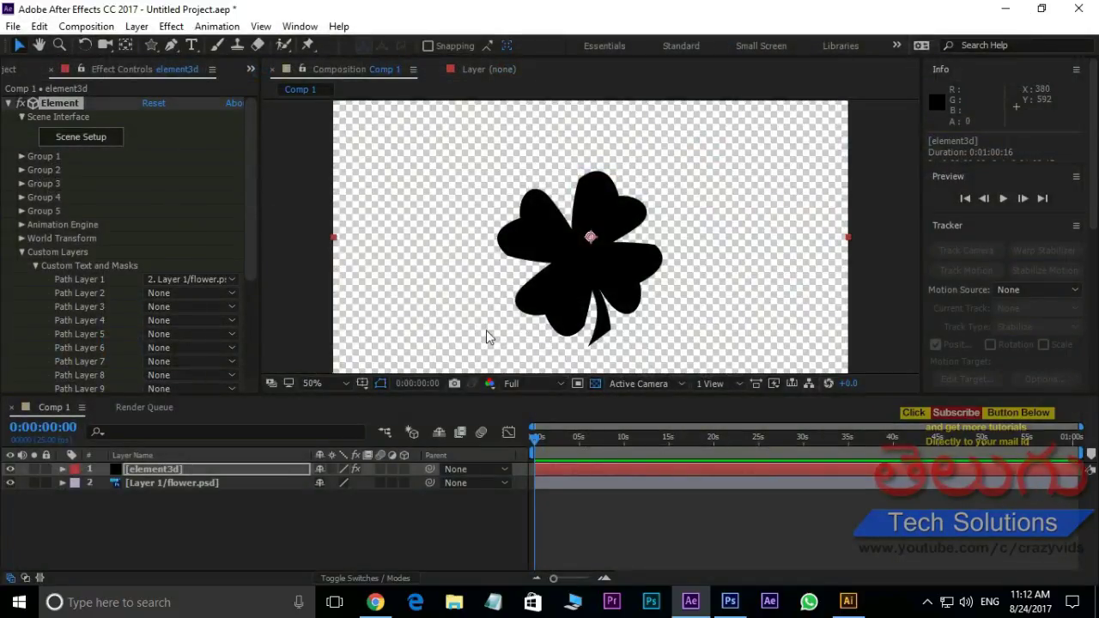
# Expand the flower layer to show its Mask 1 and Mask 2
pyautogui.click(151, 484)
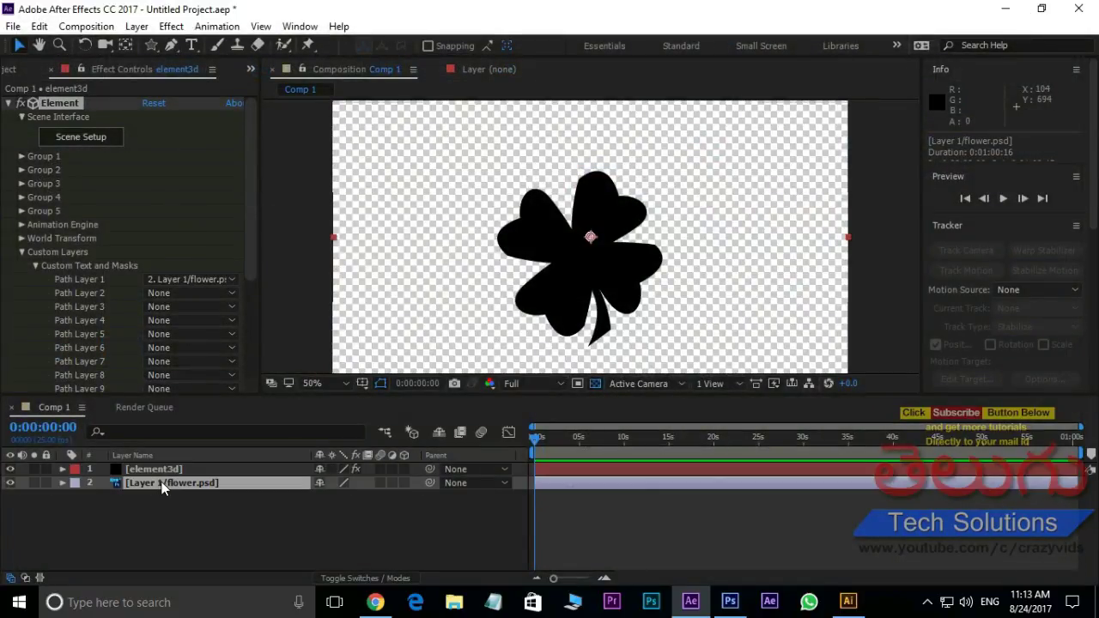
pyautogui.click(62, 482)
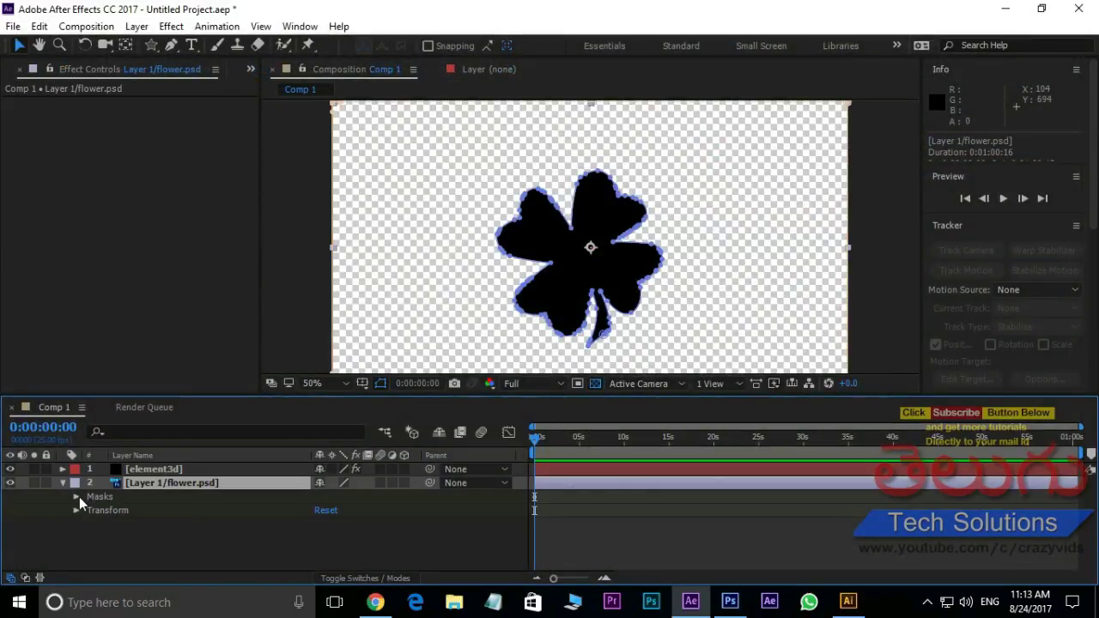
pyautogui.click(76, 496)
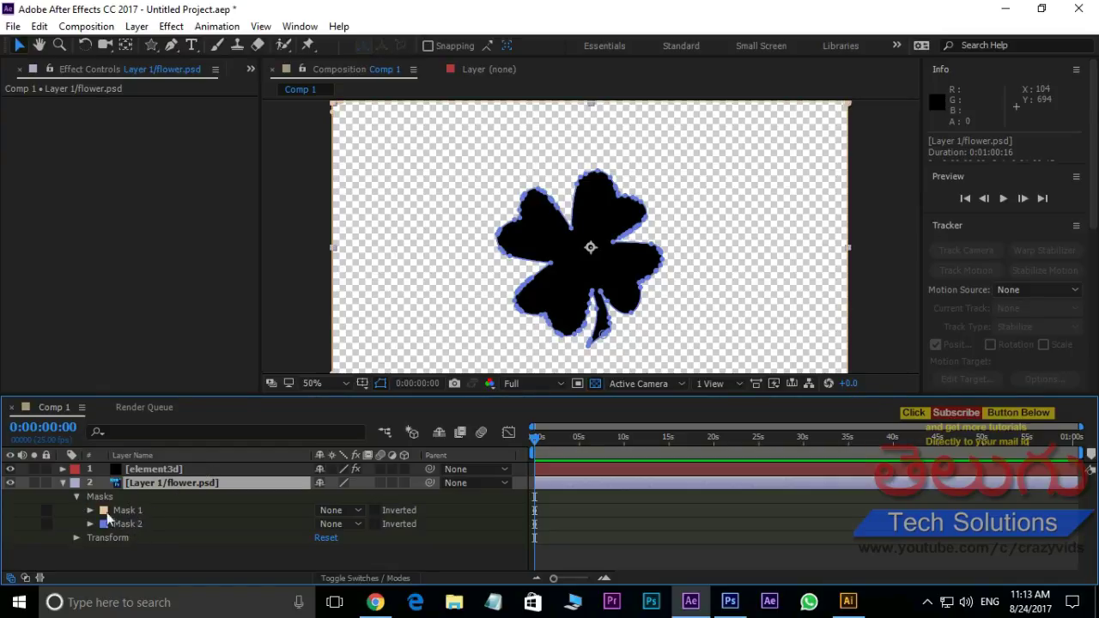
# Delete Mask 1 from the flower layer, keeping the clover Mask 2, then select the element3d layer
pyautogui.click(127, 511)
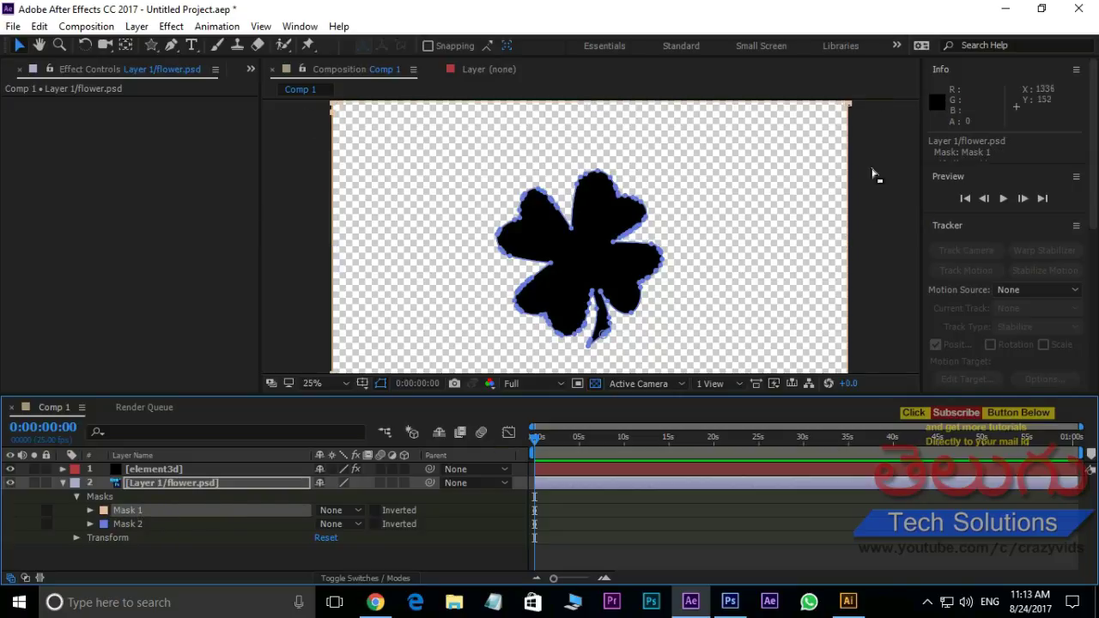
pyautogui.press(',')
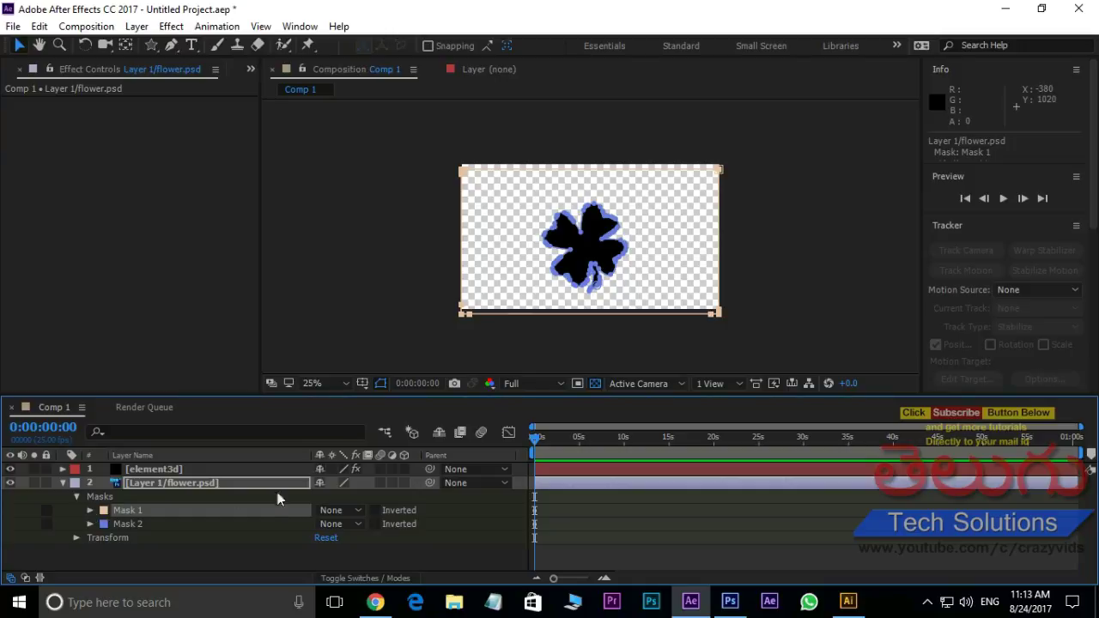
pyautogui.press('Delete')
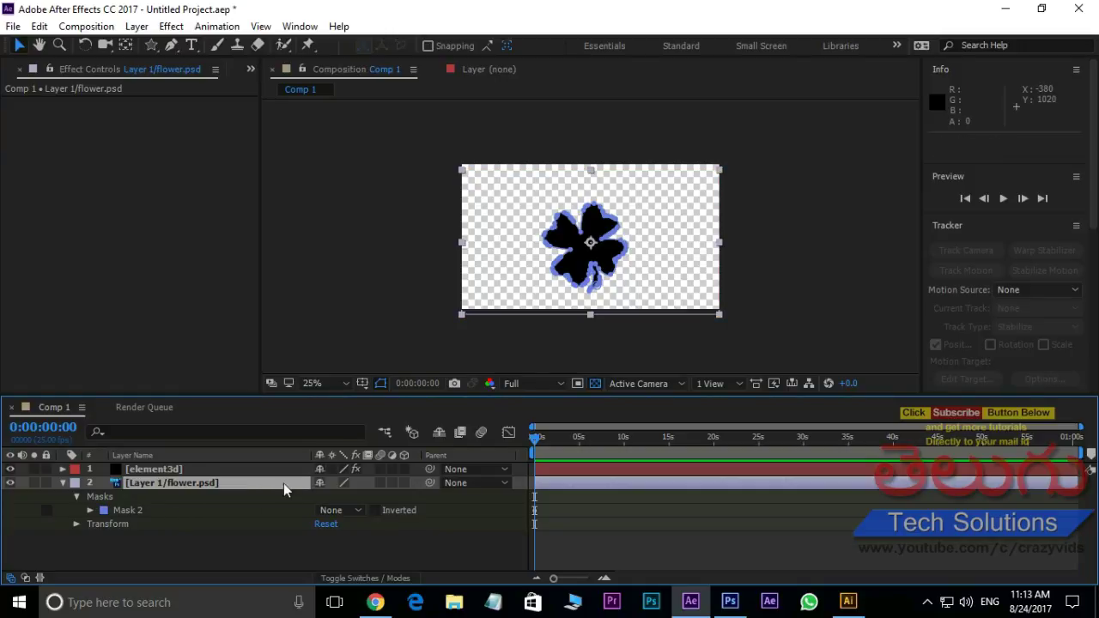
pyautogui.press('.')
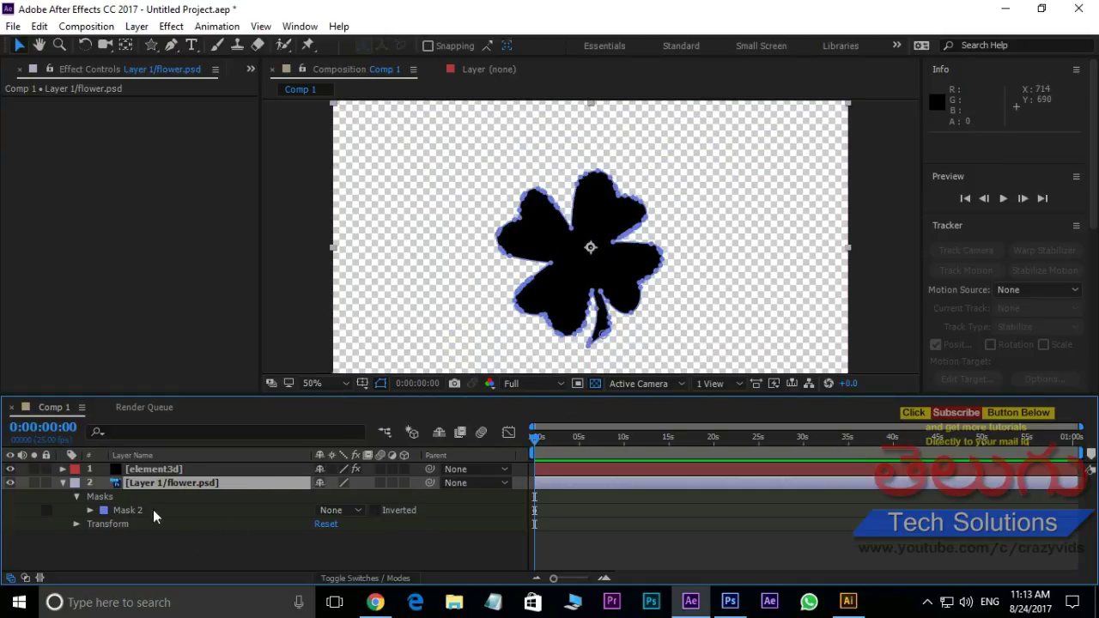
pyautogui.click(163, 469)
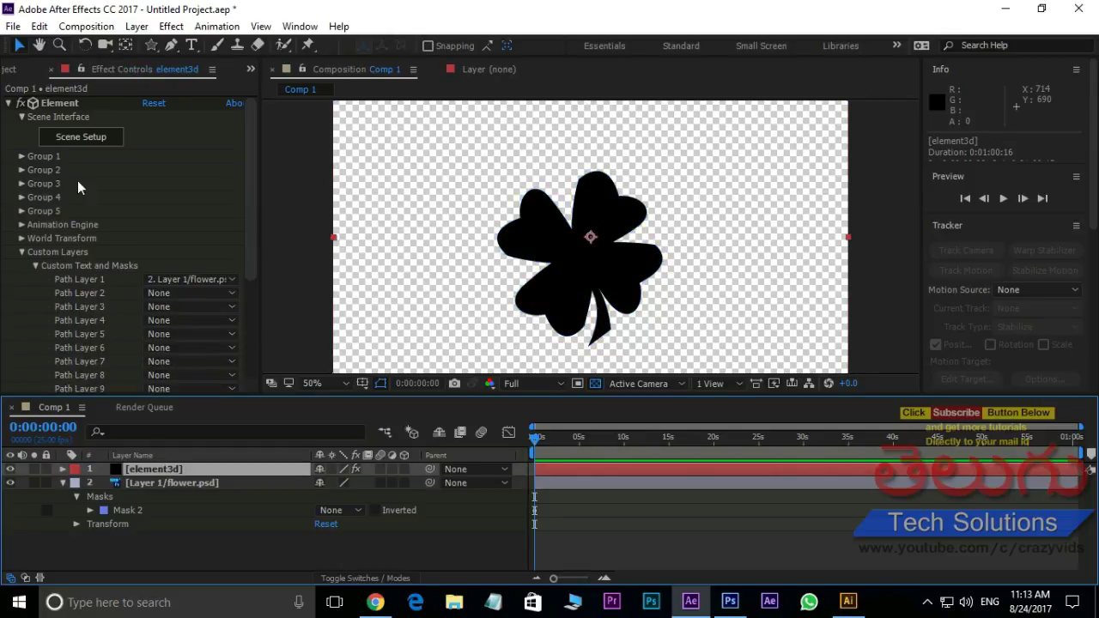
pyautogui.click(91, 141)
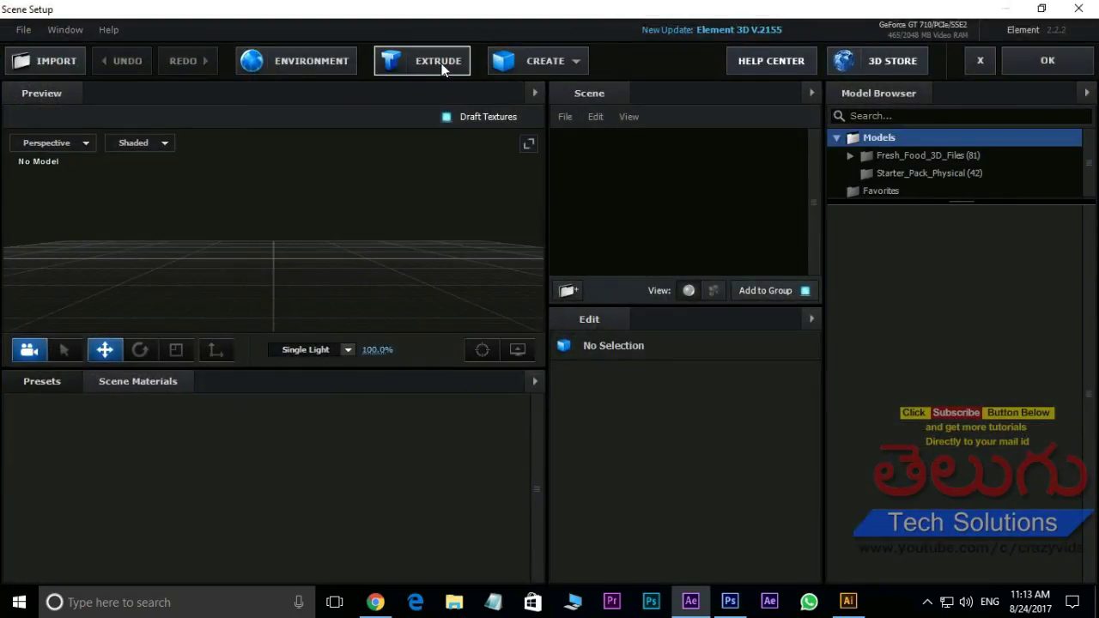
pyautogui.click(447, 70)
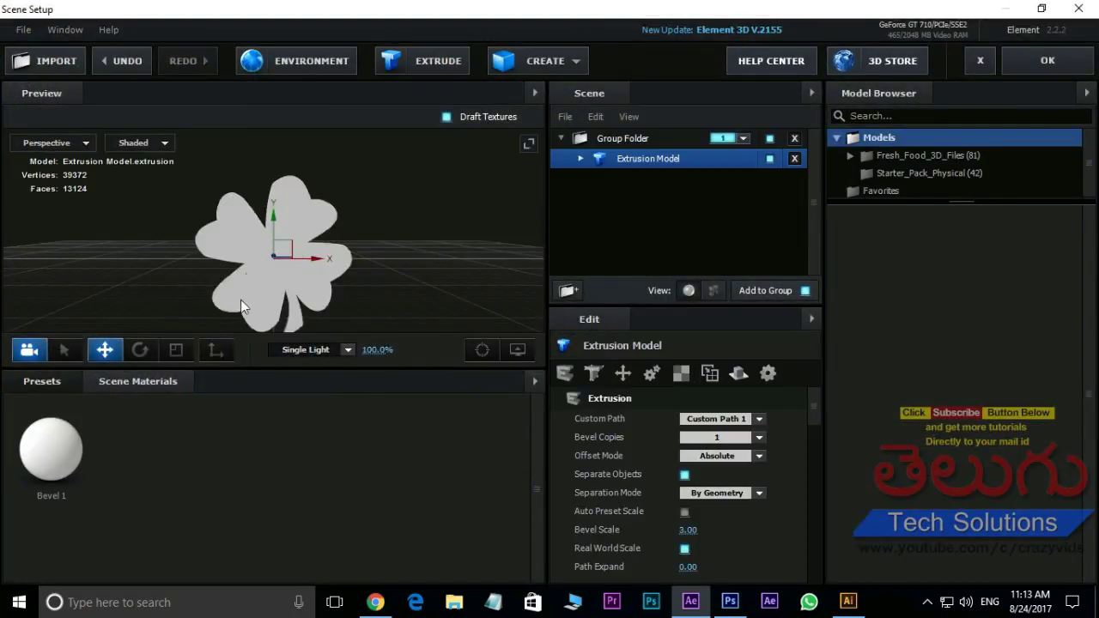
pyautogui.moveTo(241, 300); pyautogui.dragTo(479, 306)
pyautogui.moveTo(315, 303); pyautogui.dragTo(403, 291)
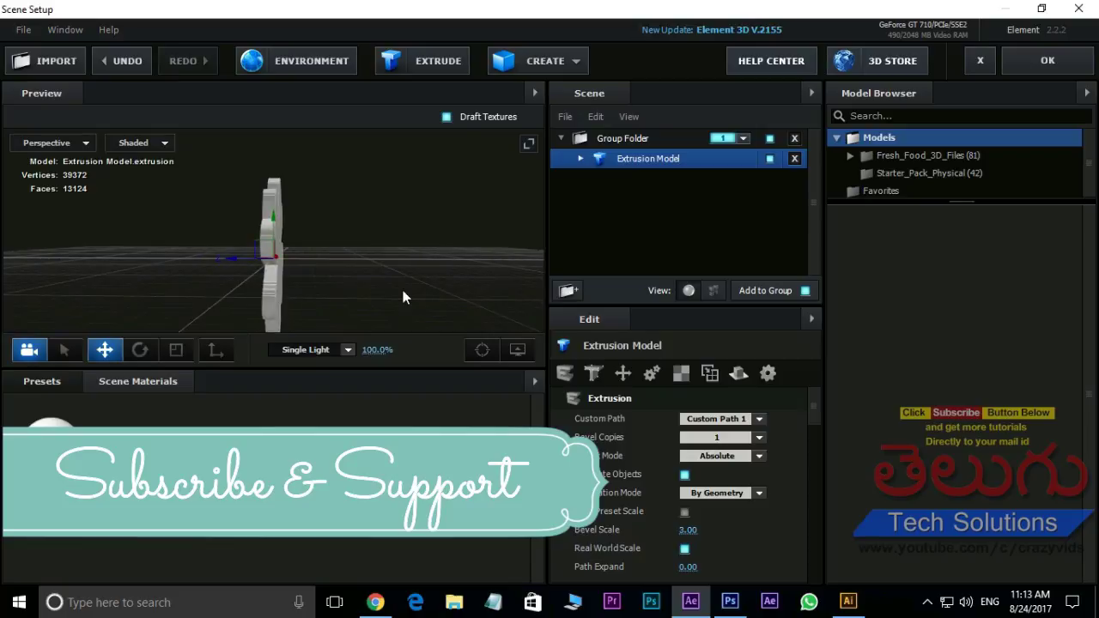
pyautogui.click(980, 61)
pyautogui.click(499, 327)
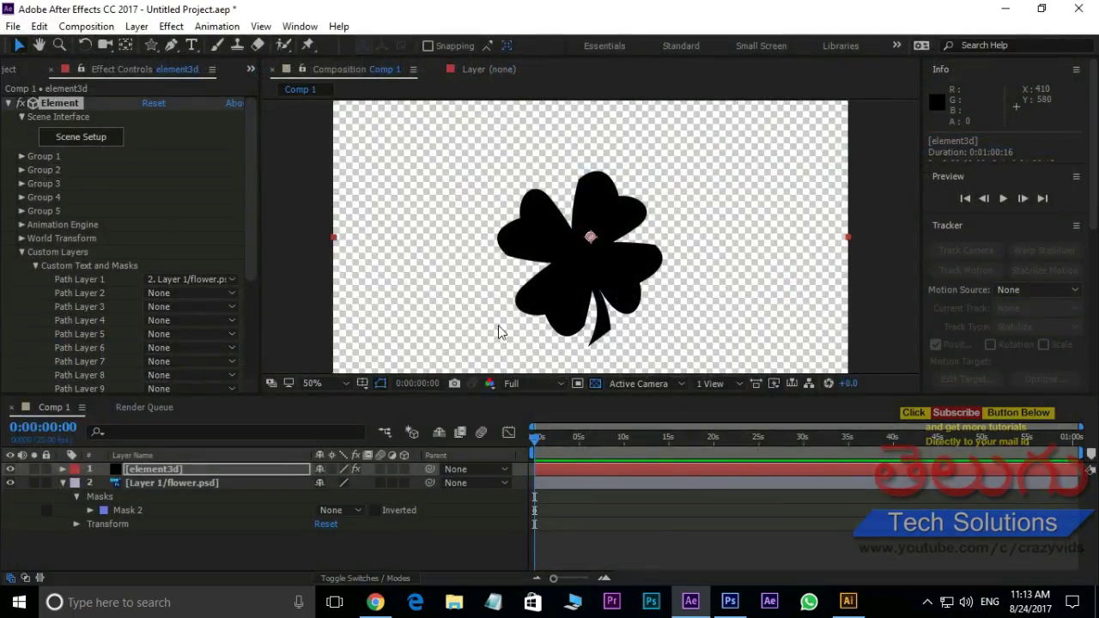
# Remove the Element effect and the remaining Mask 2
pyautogui.click(58, 104)
pyautogui.press('Delete')
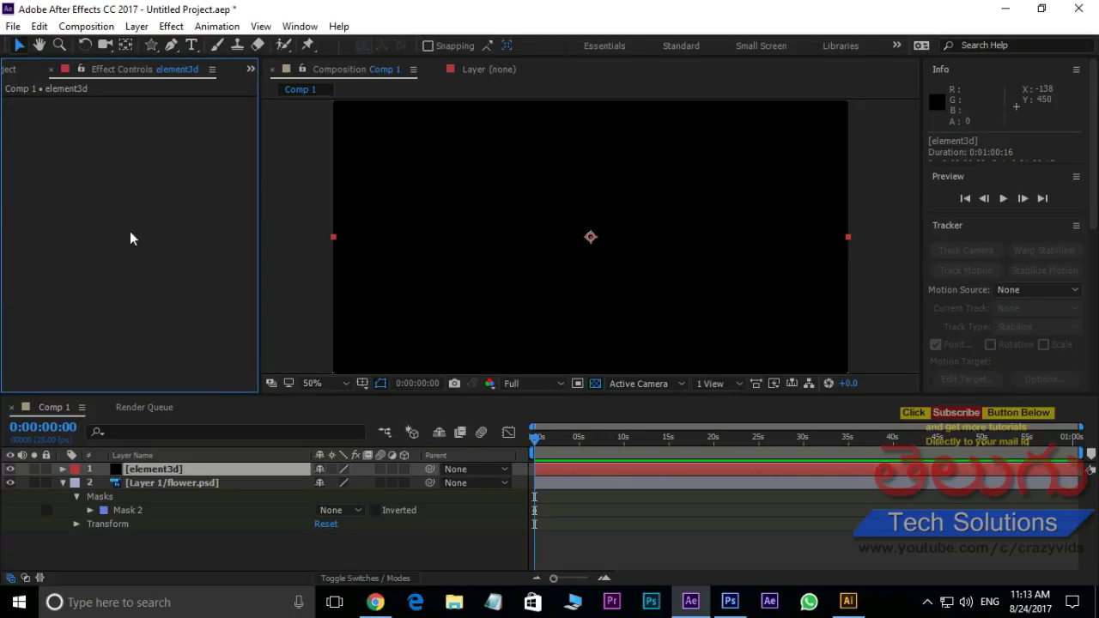
pyautogui.moveTo(148, 531); pyautogui.dragTo(230, 462)
pyautogui.press('Delete')
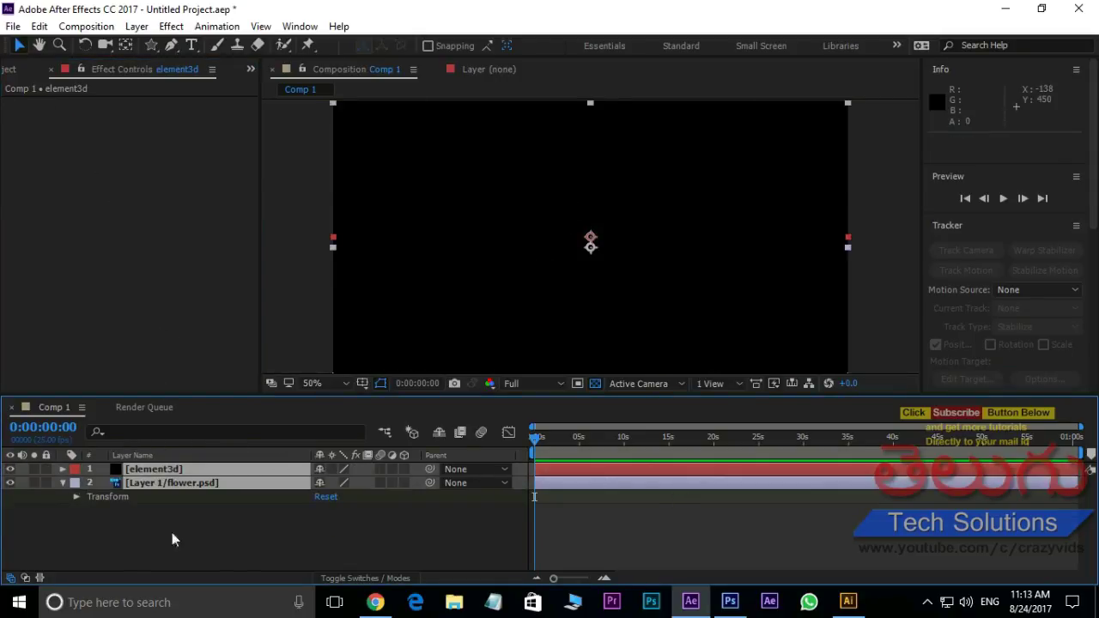
# Delete both the element3d and flower layers, leaving Comp 1 empty
pyautogui.moveTo(172, 539); pyautogui.dragTo(226, 459)
pyautogui.press('Delete')
pyautogui.click(19, 71)
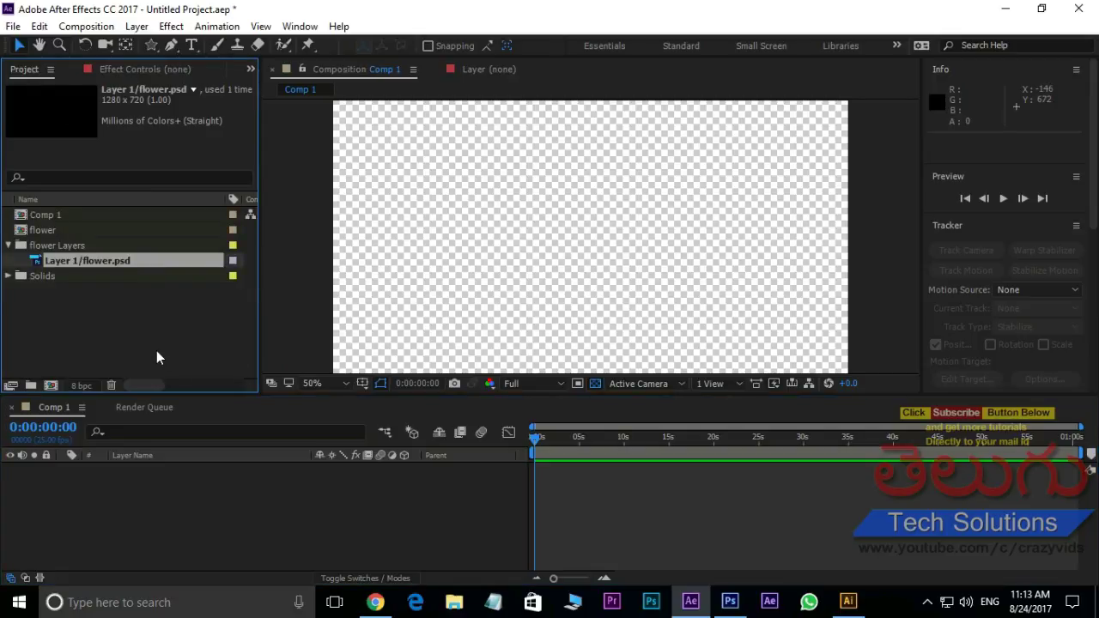
pyautogui.doubleClick(105, 343)
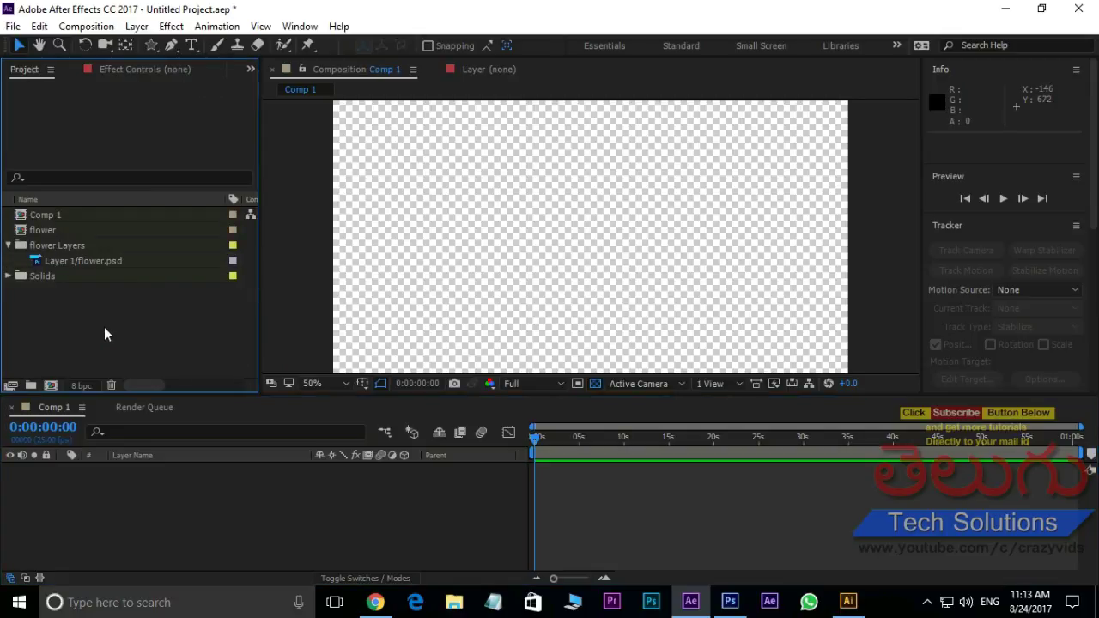
# Import tenny_logo_colour.png and place it into Comp 1
pyautogui.scroll(-3, 397, 311)
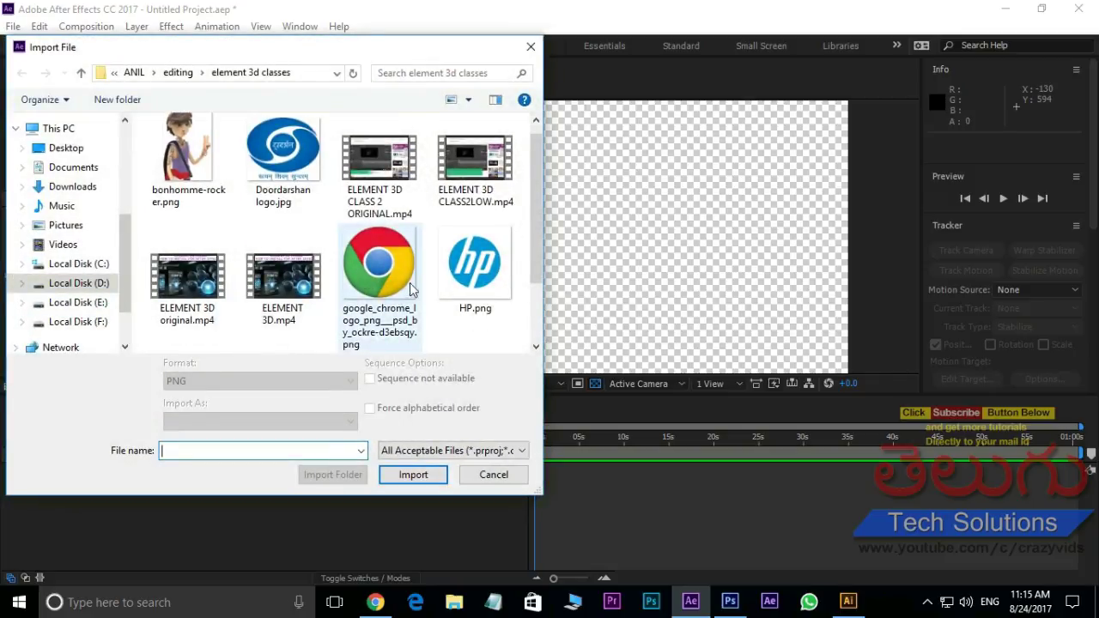
pyautogui.click(287, 292)
pyautogui.click(413, 474)
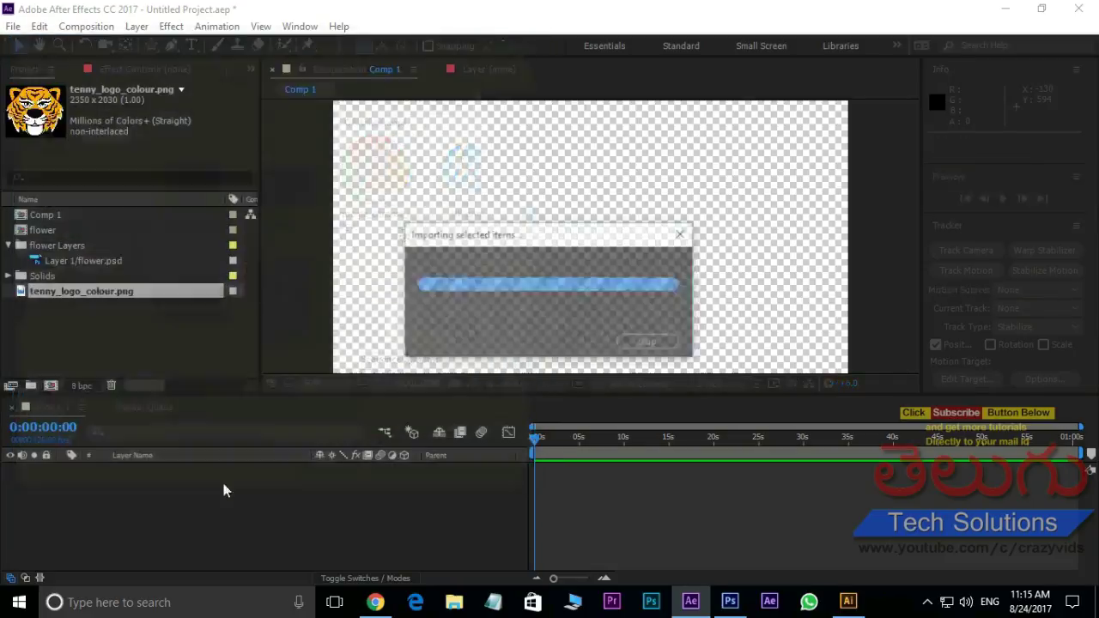
pyautogui.moveTo(21, 294); pyautogui.dragTo(590, 262)
# Scale the tiger logo layer down to 21%
pyautogui.scroll(-5, 590, 262)
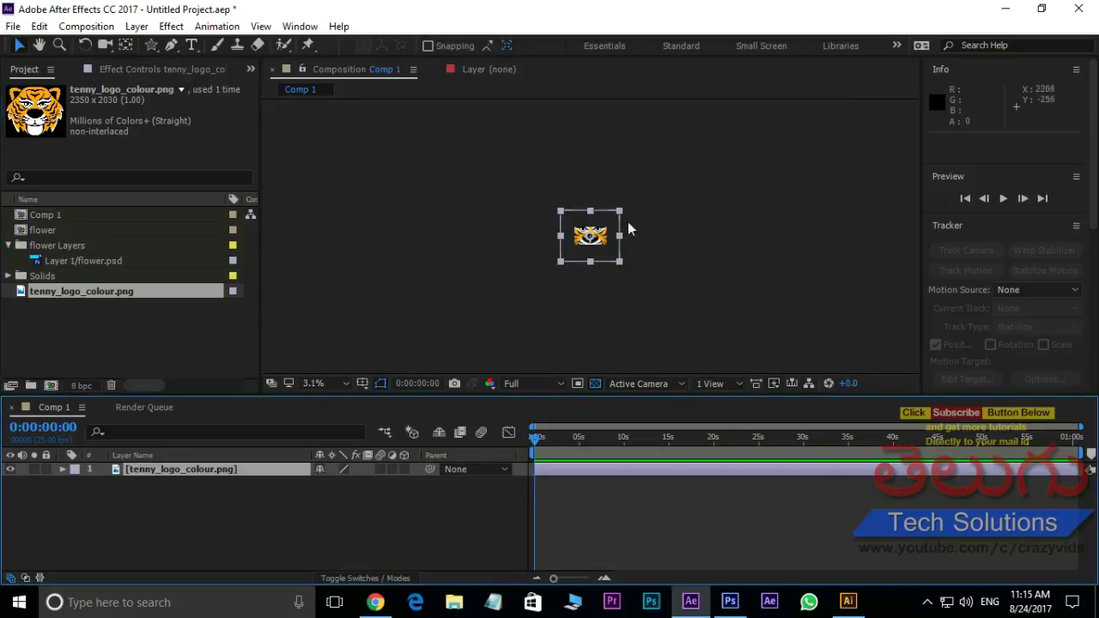
pyautogui.moveTo(623, 218); pyautogui.dragTo(593, 236)
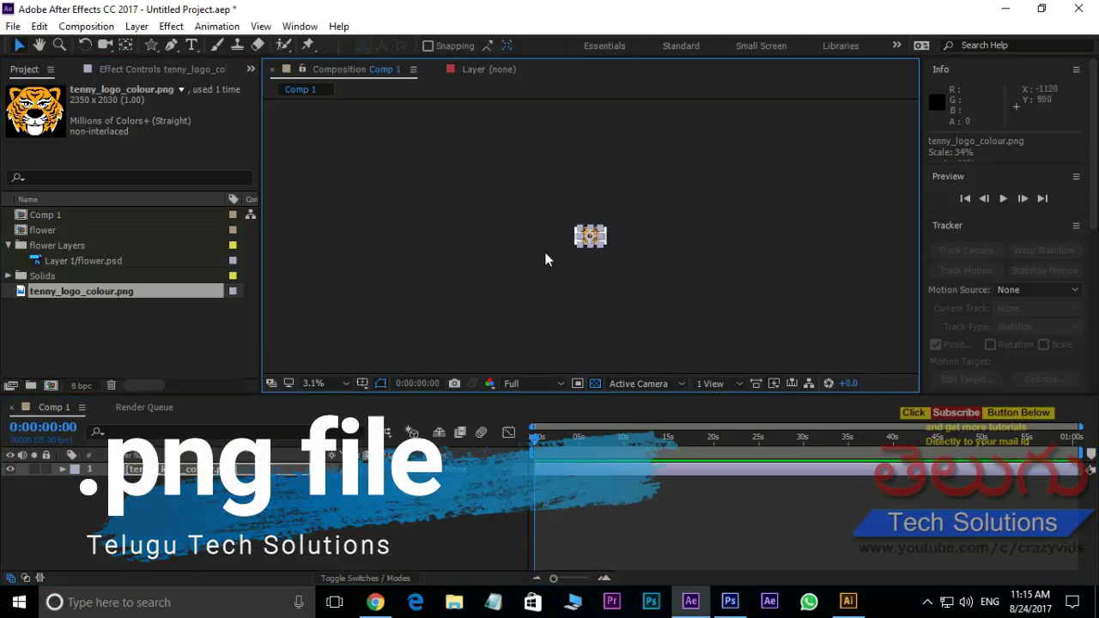
pyautogui.scroll(3, 567, 247)
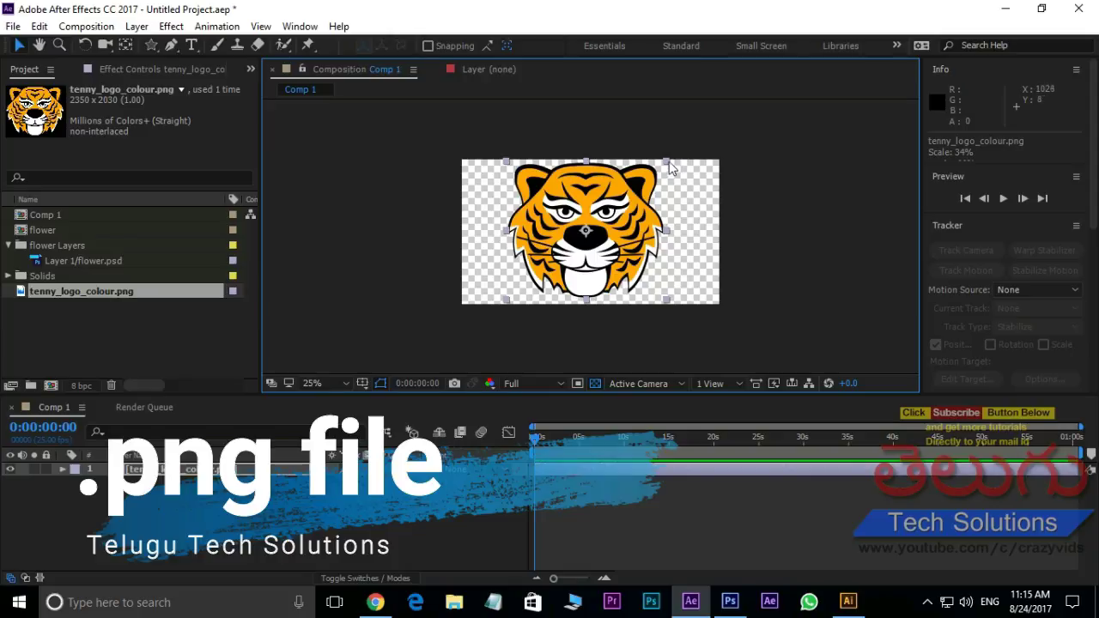
pyautogui.moveTo(668, 163); pyautogui.dragTo(653, 195)
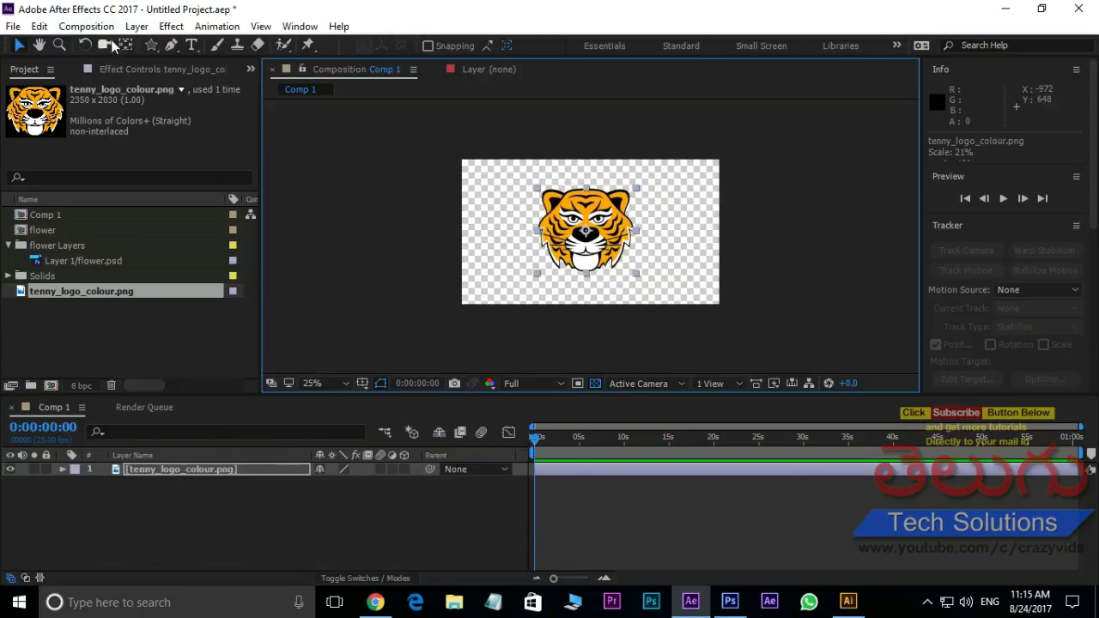
pyautogui.click(136, 26)
# Auto-trace the logo's alpha channel with Invert into masks and inspect the traced tiger outline
pyautogui.click(257, 589)
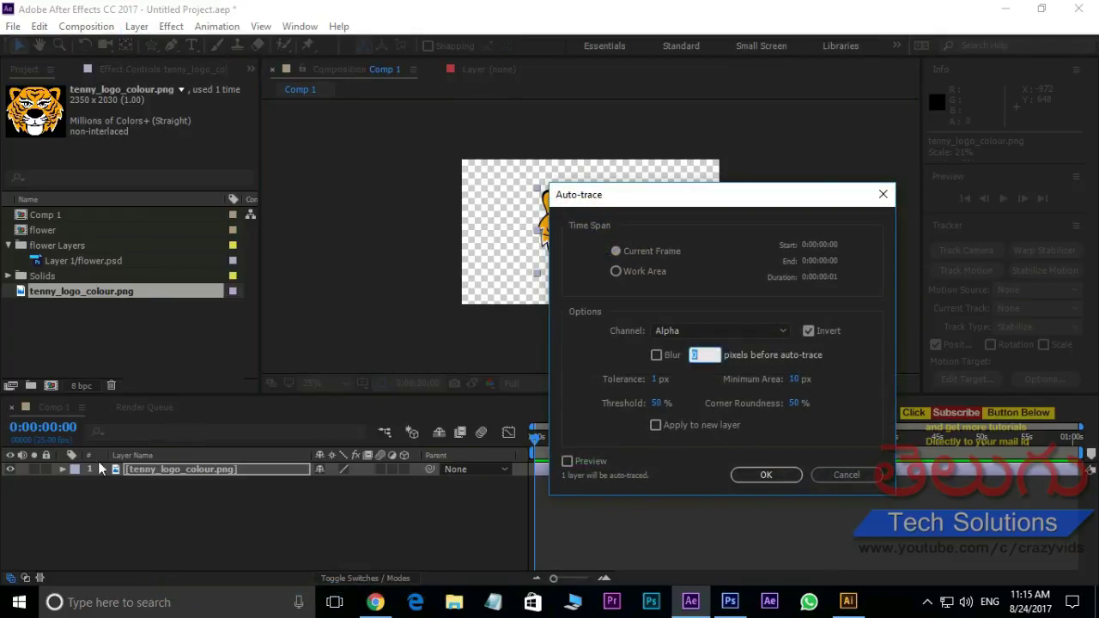
pyautogui.click(767, 476)
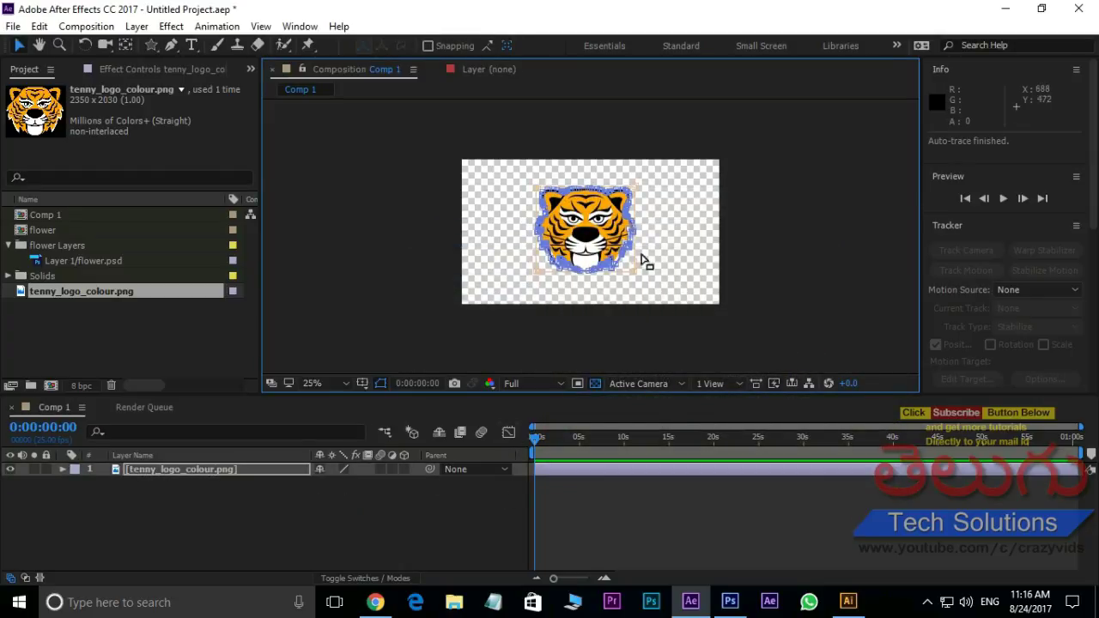
pyautogui.press('.')
pyautogui.press('.')
pyautogui.press('.')
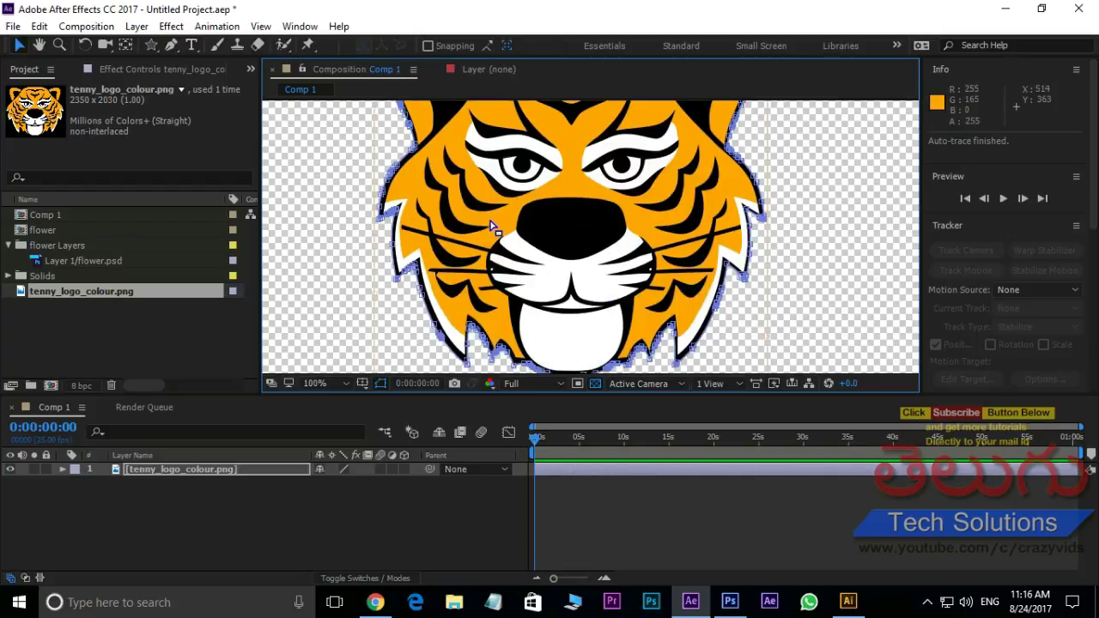
pyautogui.press('h')
pyautogui.moveTo(464, 290); pyautogui.dragTo(575, 292)
pyautogui.press('v')
pyautogui.scroll(4, 576, 292)
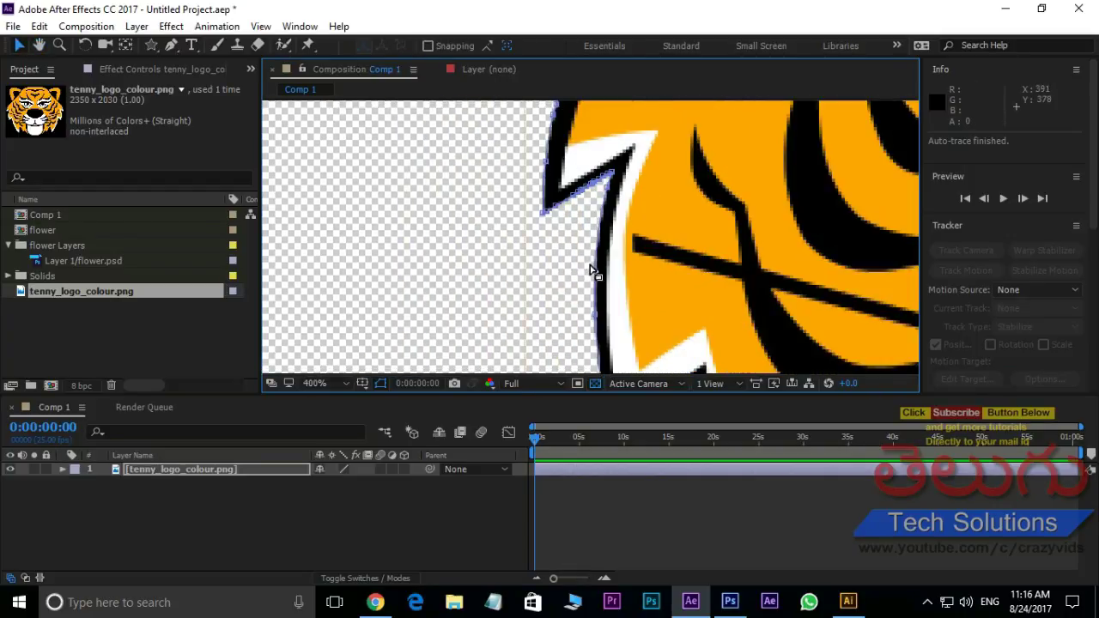
pyautogui.scroll(3, 612, 258)
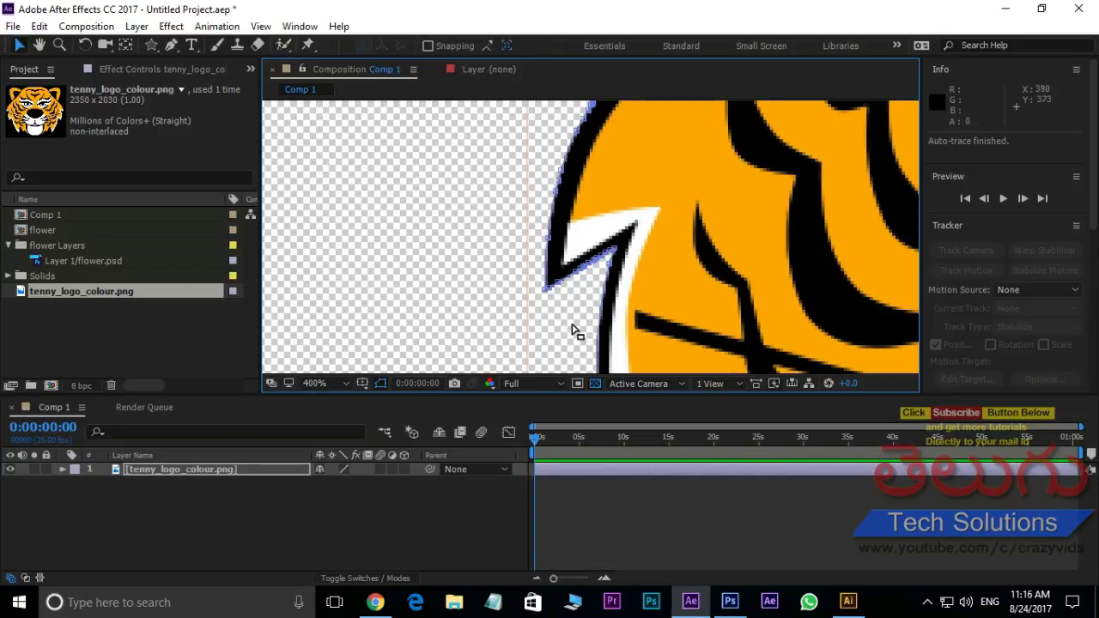
pyautogui.scroll(-4, 572, 318)
pyautogui.scroll(2, 567, 296)
pyautogui.scroll(-4, 536, 298)
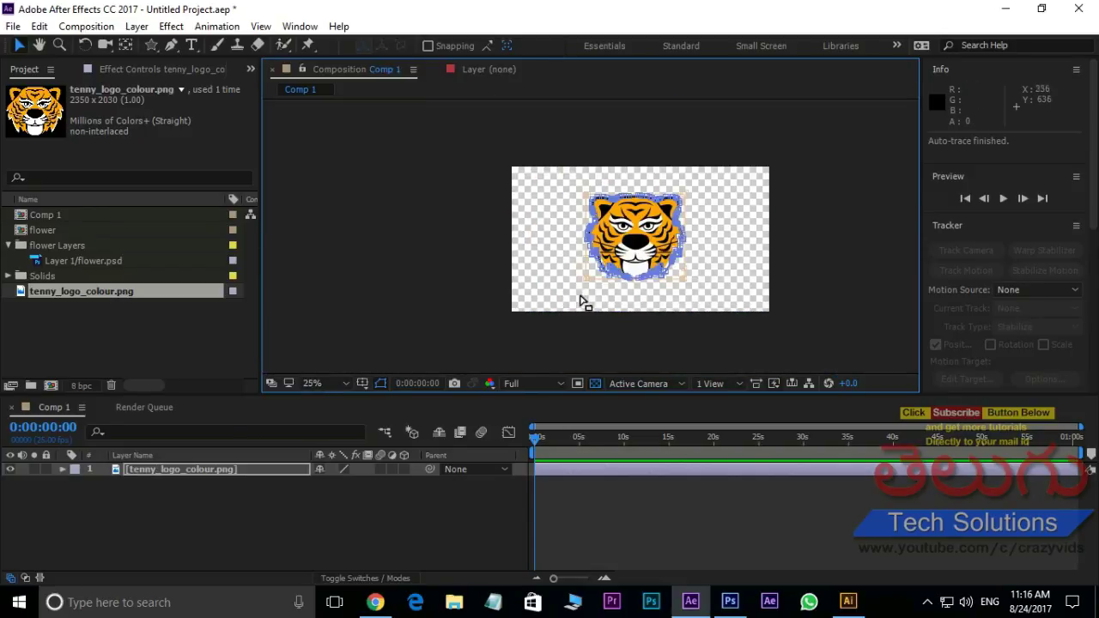
pyautogui.scroll(4, 579, 300)
# Delete Mask 1 from tenny_logo_colour.png so only Mask 2 remains
pyautogui.click(62, 470)
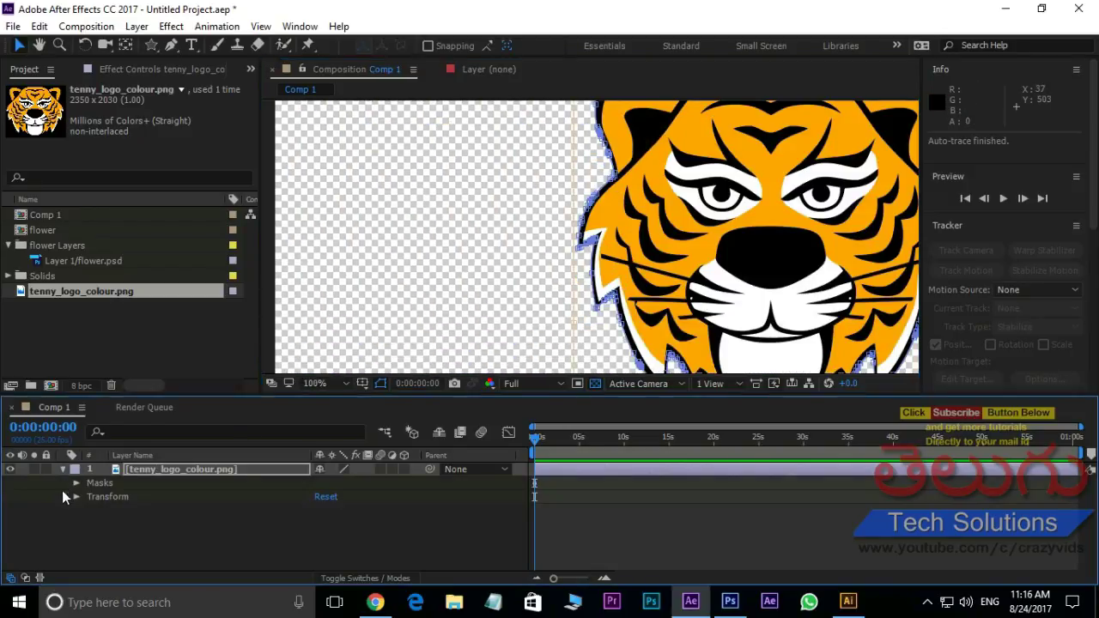
pyautogui.click(76, 484)
pyautogui.click(147, 497)
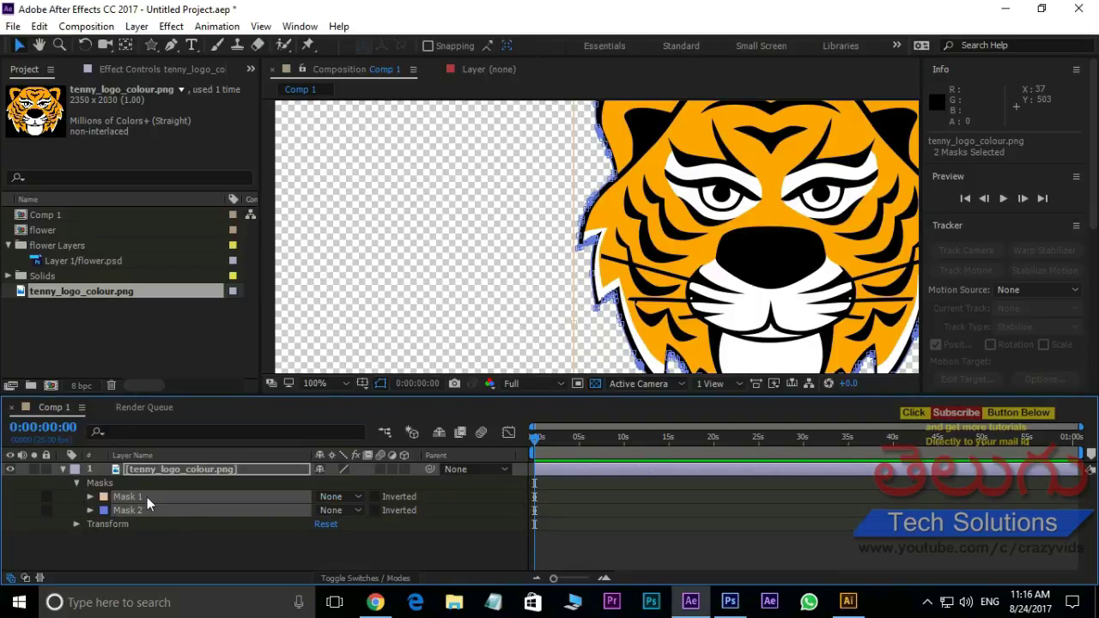
pyautogui.click(188, 553)
pyautogui.click(152, 496)
pyautogui.press('Delete')
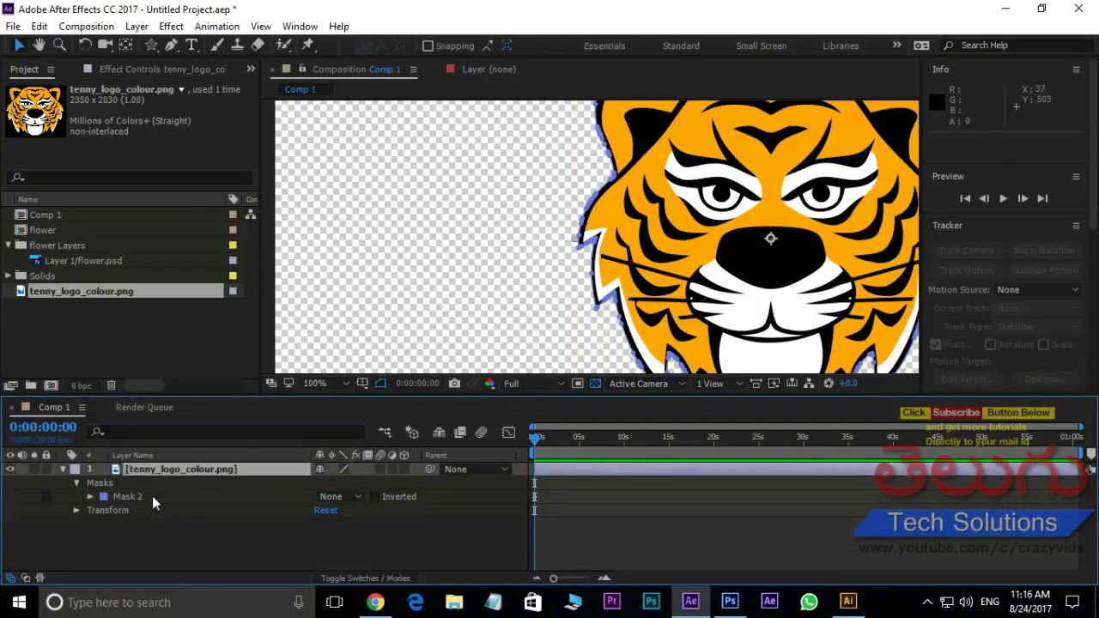
pyautogui.scroll(-2, 488, 252)
pyautogui.moveTo(550, 231); pyautogui.dragTo(489, 223)
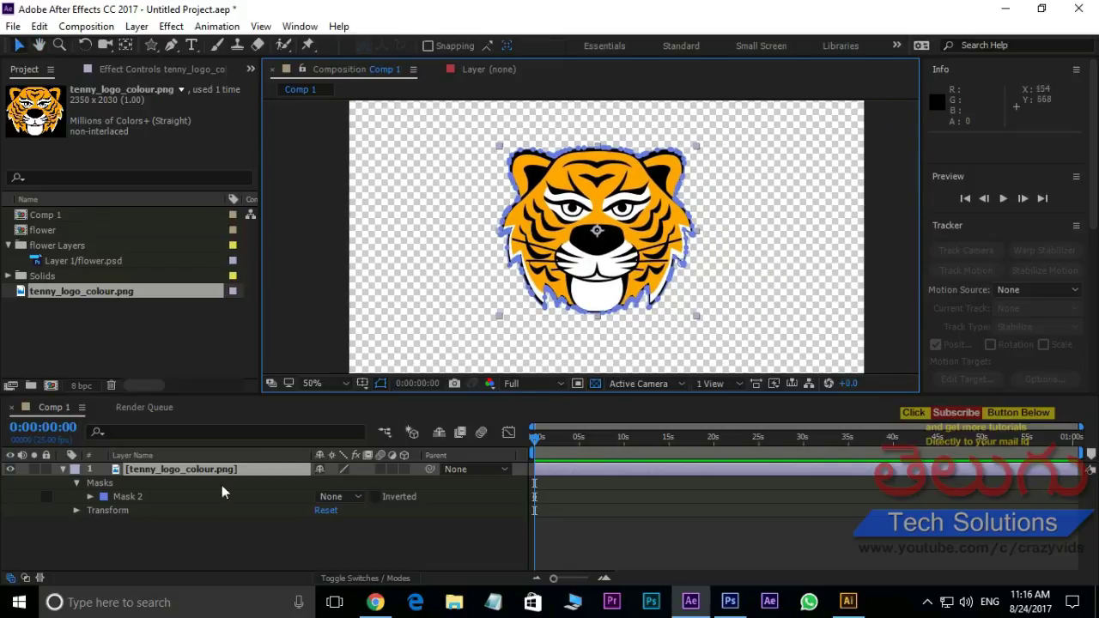
# Create a new solid layer named element
pyautogui.rightClick(134, 562)
pyautogui.moveTo(208, 401)
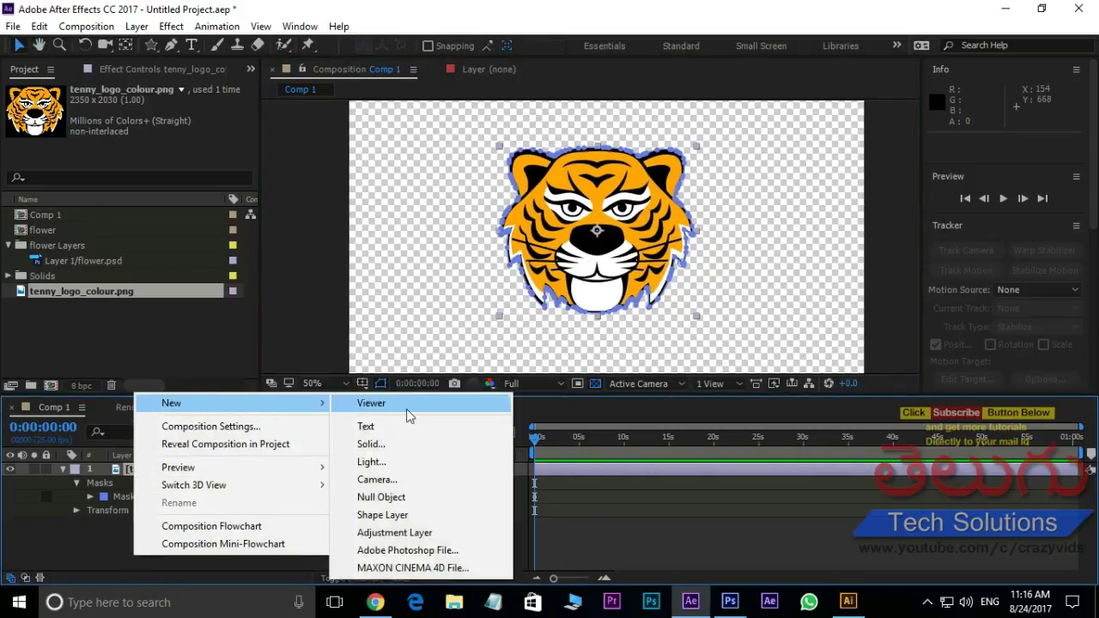
pyautogui.click(369, 447)
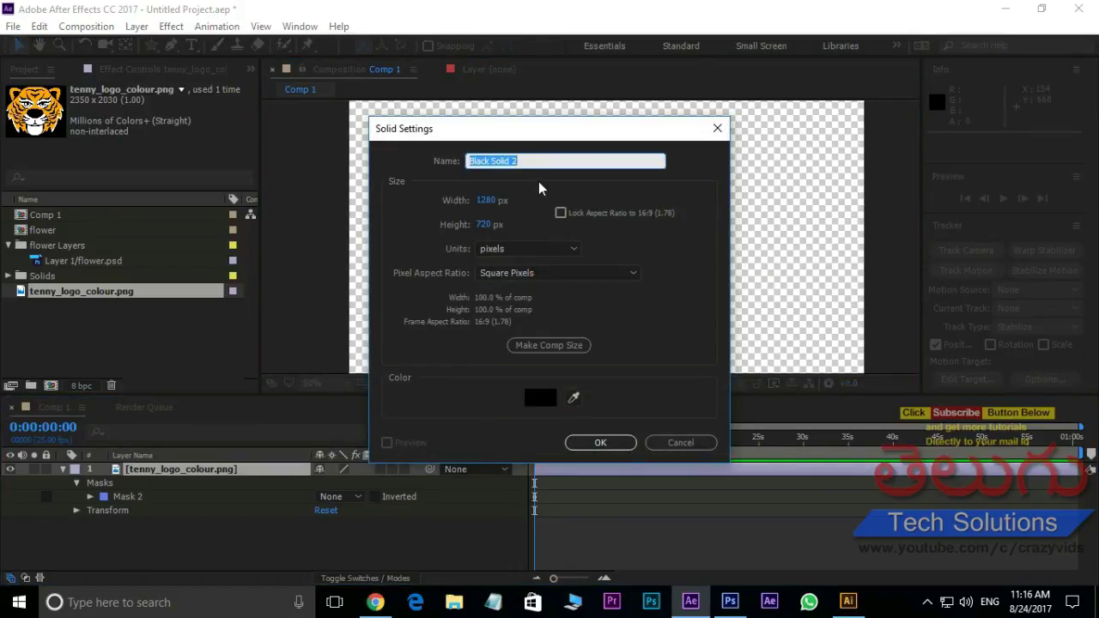
pyautogui.write('element')
pyautogui.click(578, 441)
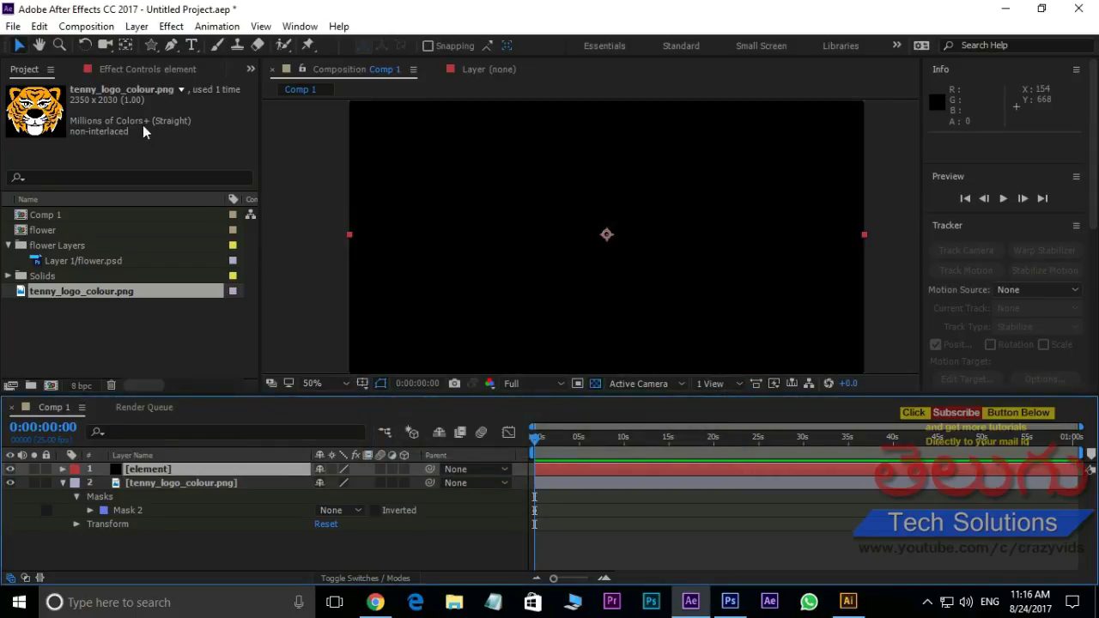
# Apply the Video Copilot Element effect to the element solid
pyautogui.click(171, 26)
pyautogui.moveTo(211, 546)
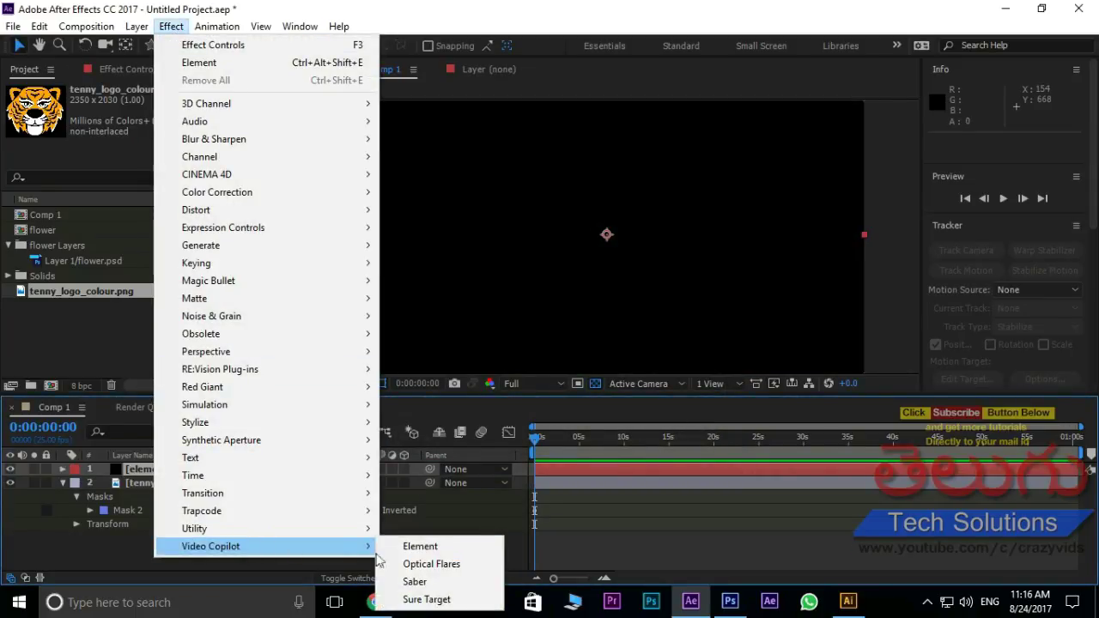
pyautogui.click(440, 550)
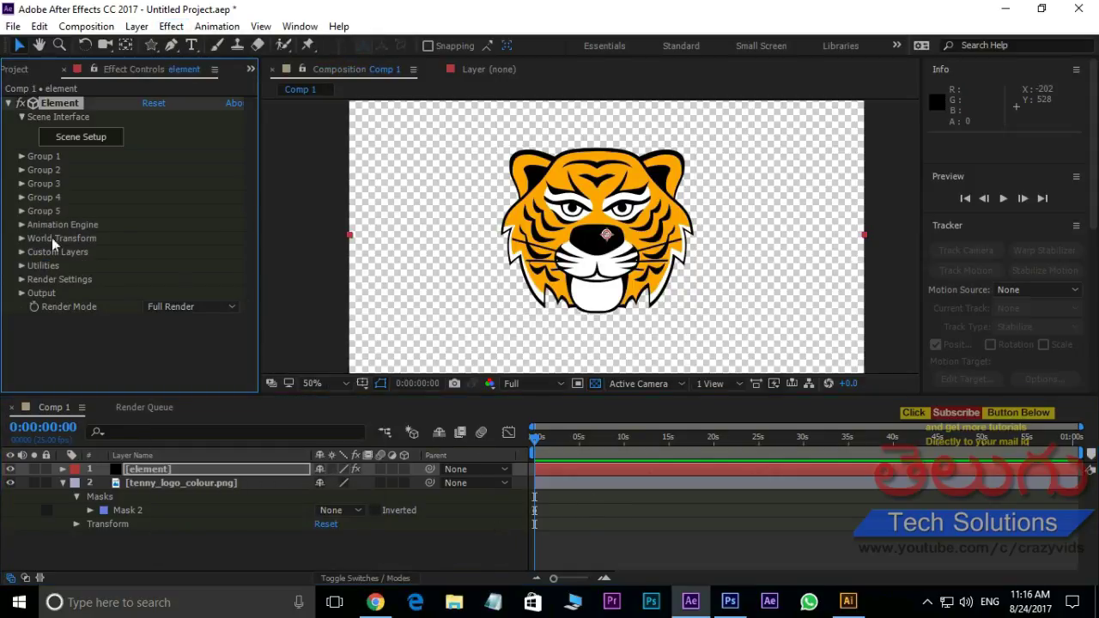
# Set Custom Layers Path Layer 1 to the tenny_logo_colour.png layer
pyautogui.click(21, 252)
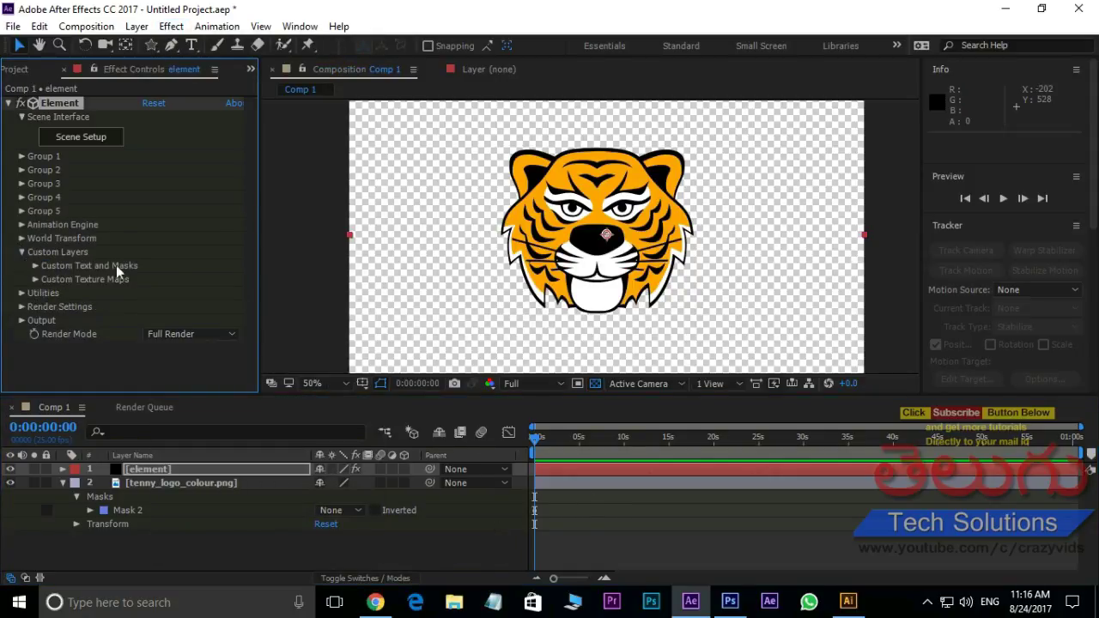
pyautogui.click(35, 266)
pyautogui.scroll(-2, 39, 273)
pyautogui.click(191, 193)
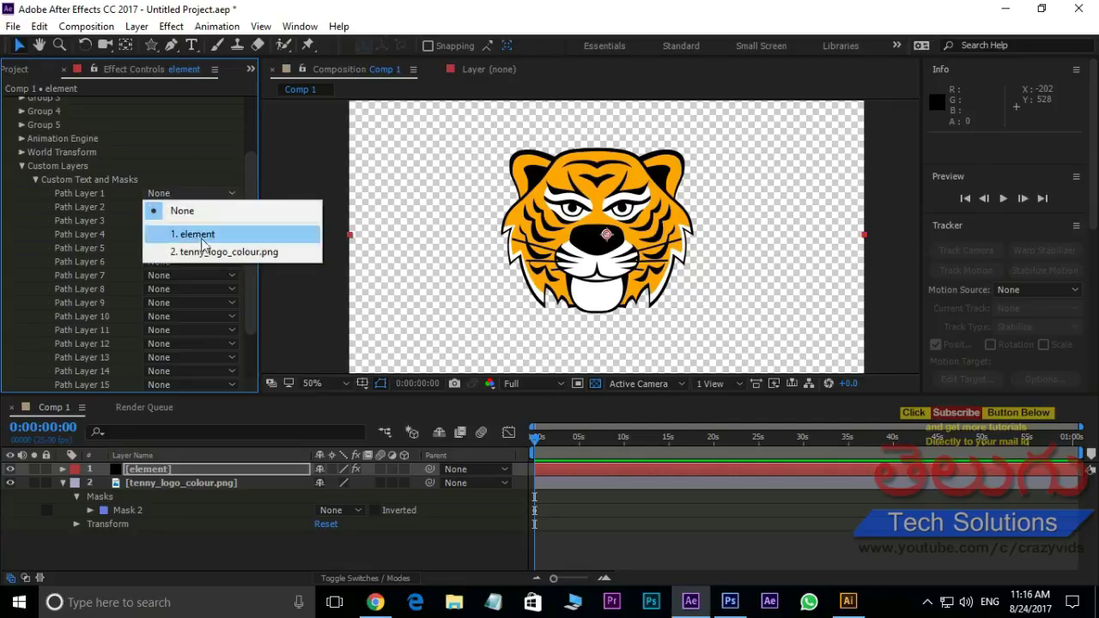
pyautogui.click(215, 252)
pyautogui.scroll(3, 252, 202)
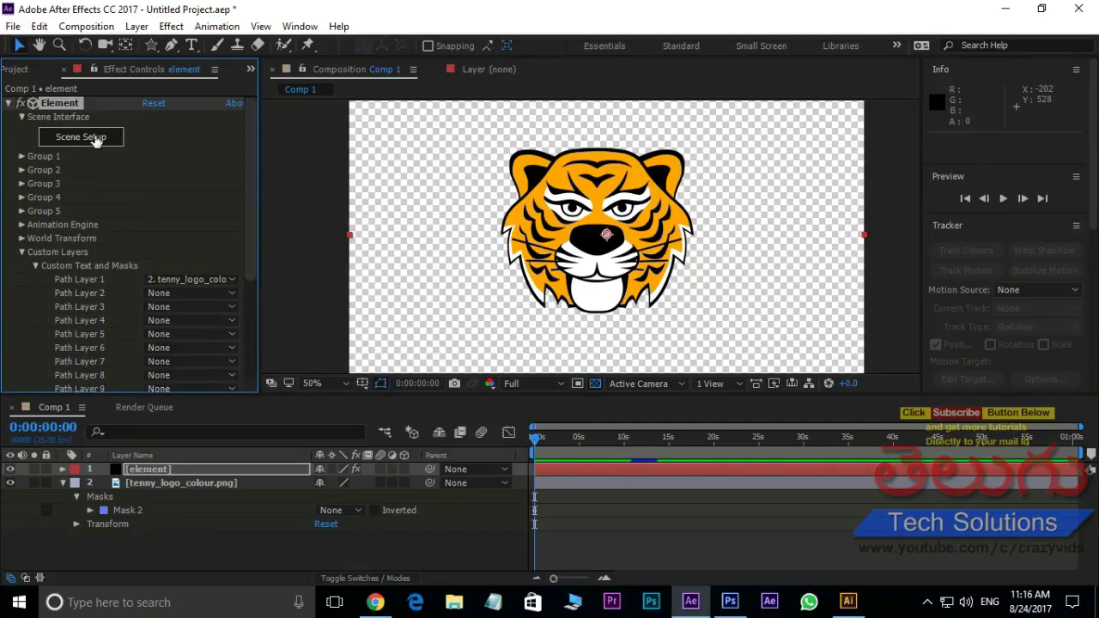
pyautogui.click(95, 139)
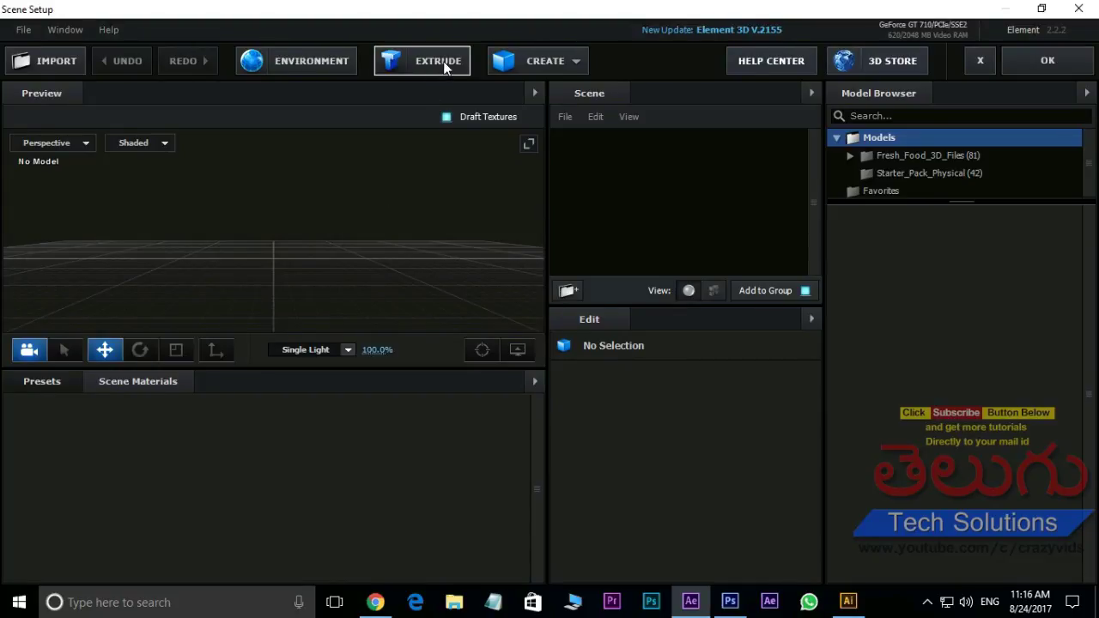
# Extrude Custom Path 1 into a tiger model and stretch it wider along X
pyautogui.click(444, 68)
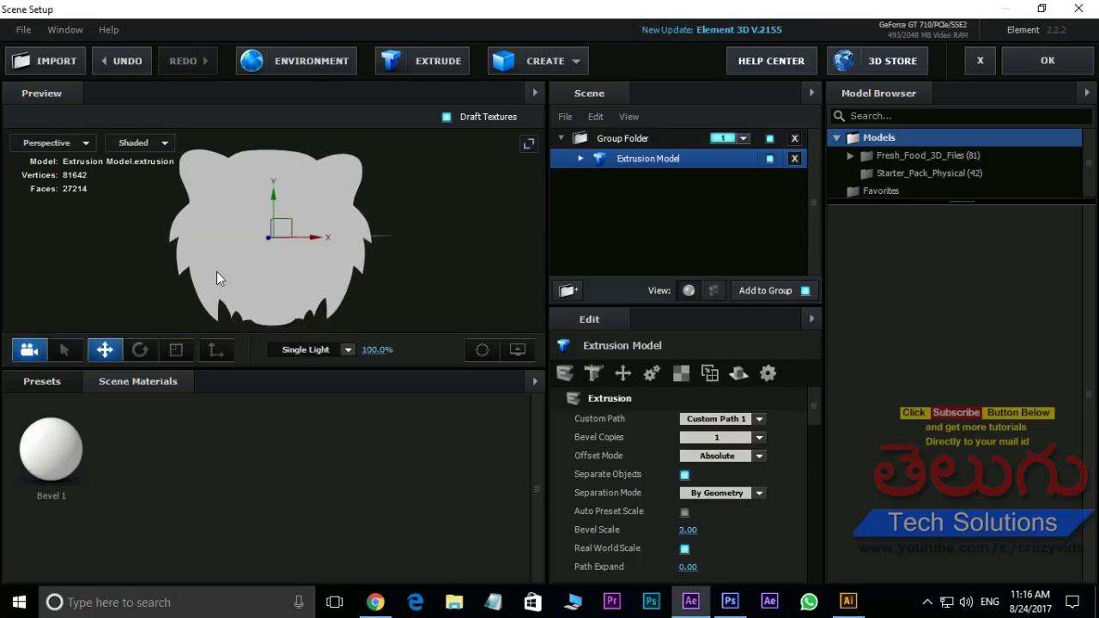
pyautogui.moveTo(216, 272); pyautogui.dragTo(295, 298)
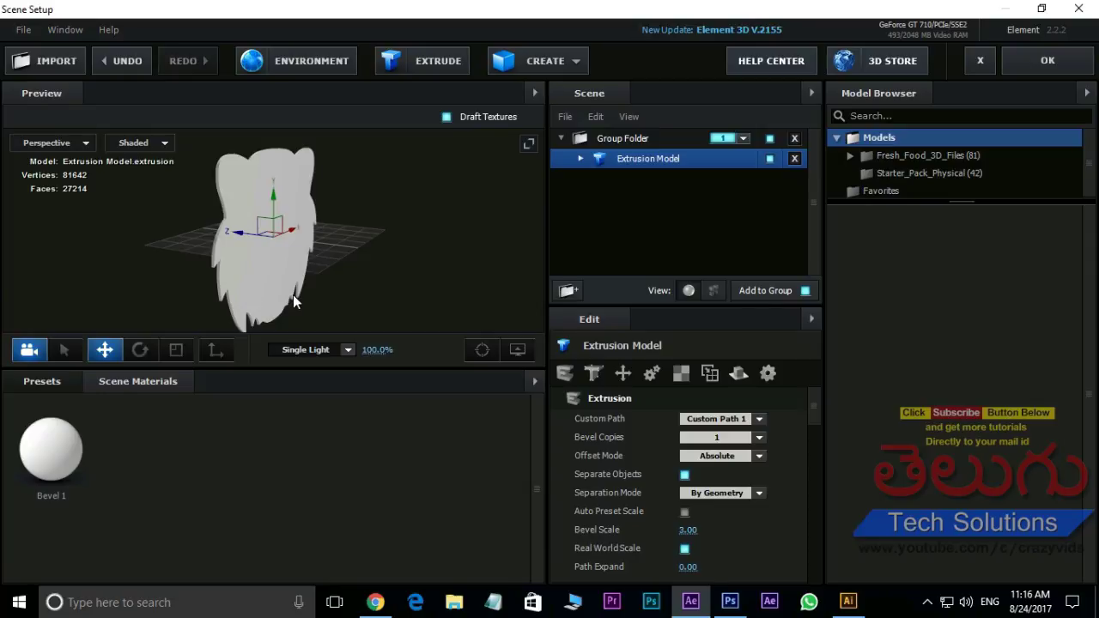
pyautogui.press('r')
pyautogui.moveTo(236, 230); pyautogui.dragTo(261, 228)
pyautogui.moveTo(380, 277); pyautogui.dragTo(315, 282)
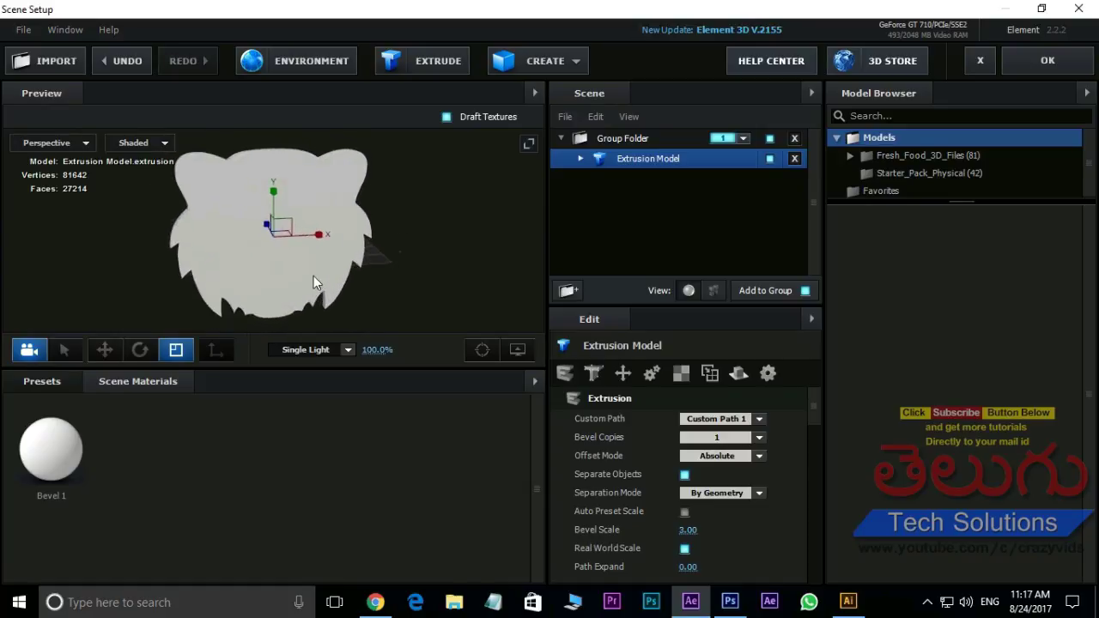